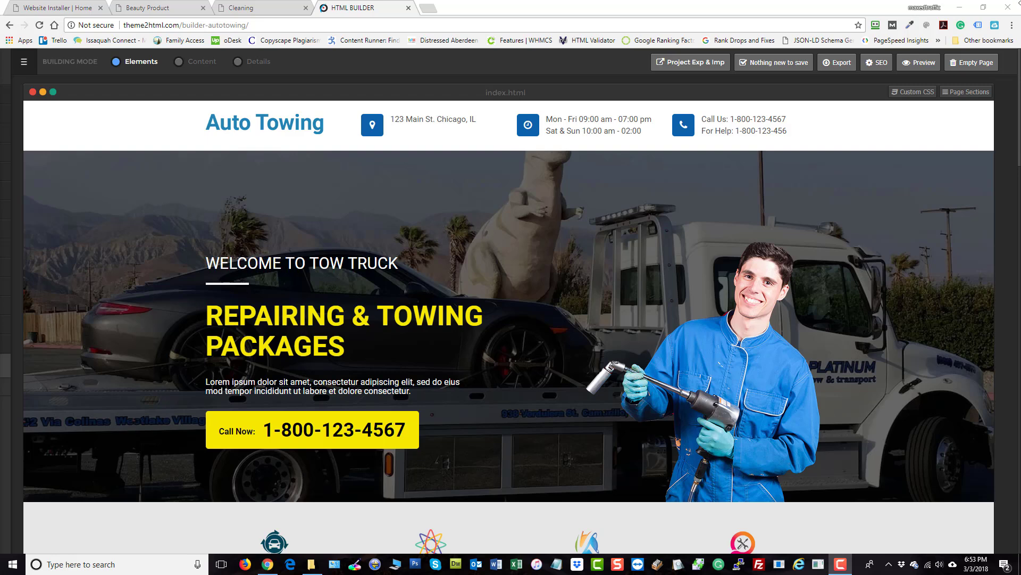
Switch to the website-installer.com template gallery, filter it to the Roofer category and open the Roofing Website #3 - Cabal live demo.
left_click(68, 8)
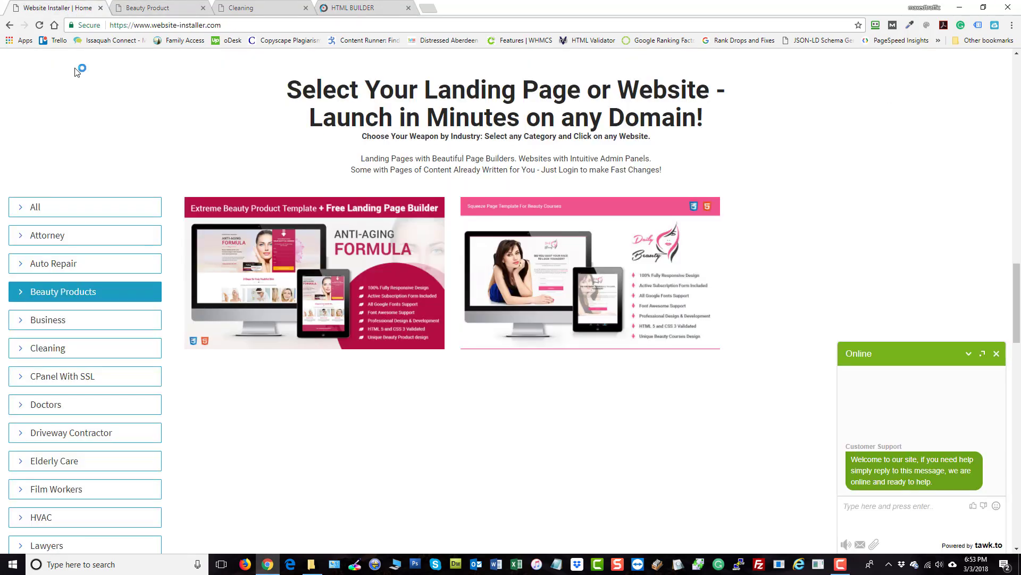
left_click(153, 349)
scroll(262, 407, "down", 6)
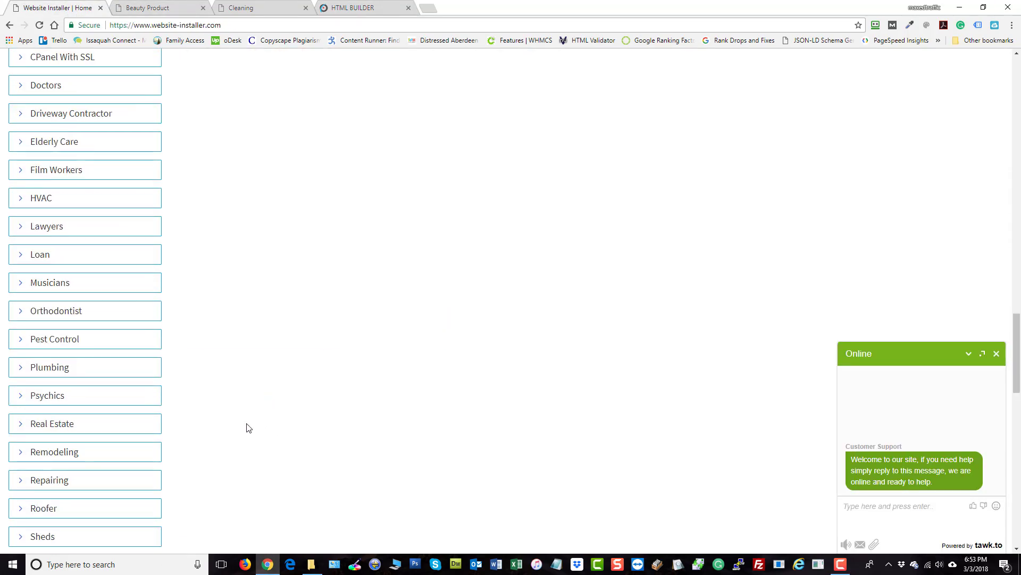
left_click(75, 507)
scroll(417, 442, "up", 6)
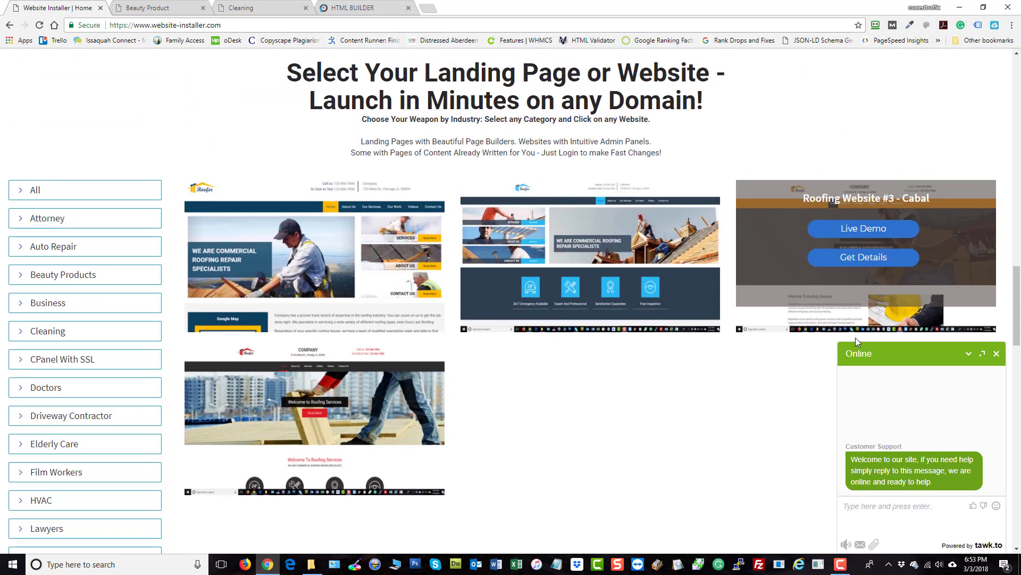
left_click(867, 279)
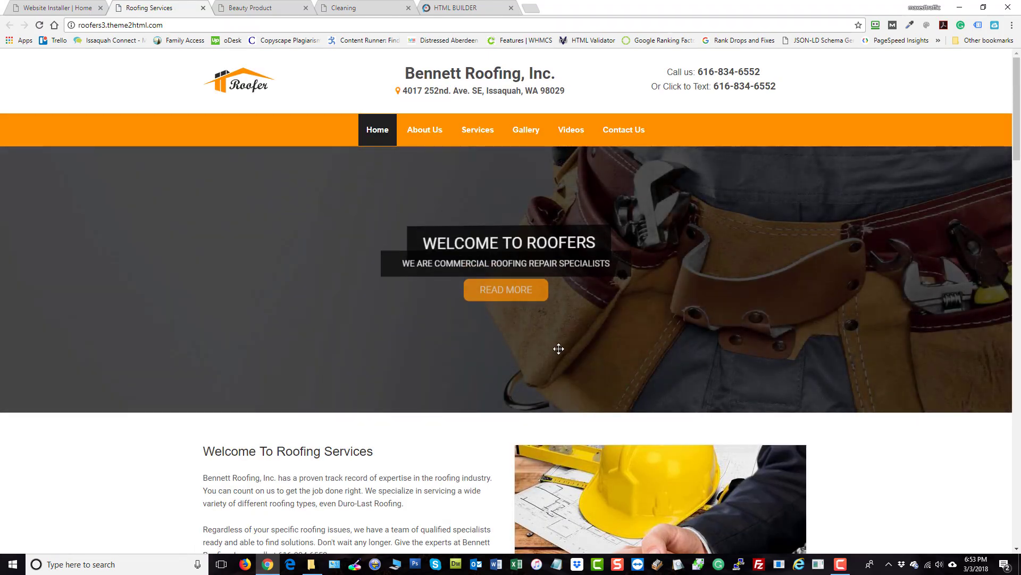
Review the roofing demo's home page, including its Services submenu, body text and contact form.
mouse_move(479, 131)
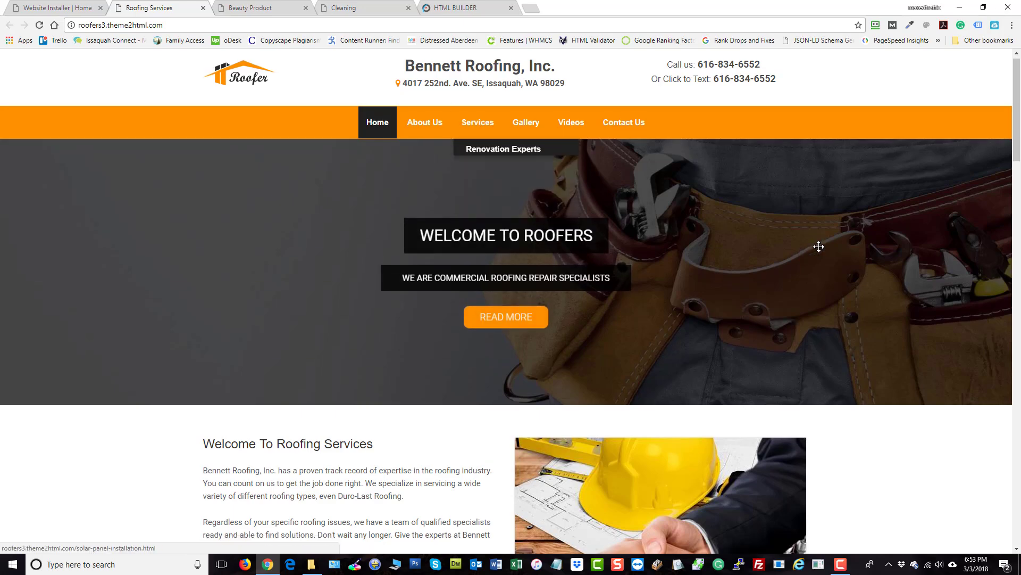
scroll(755, 245, "down", 12)
scroll(716, 376, "down", 2)
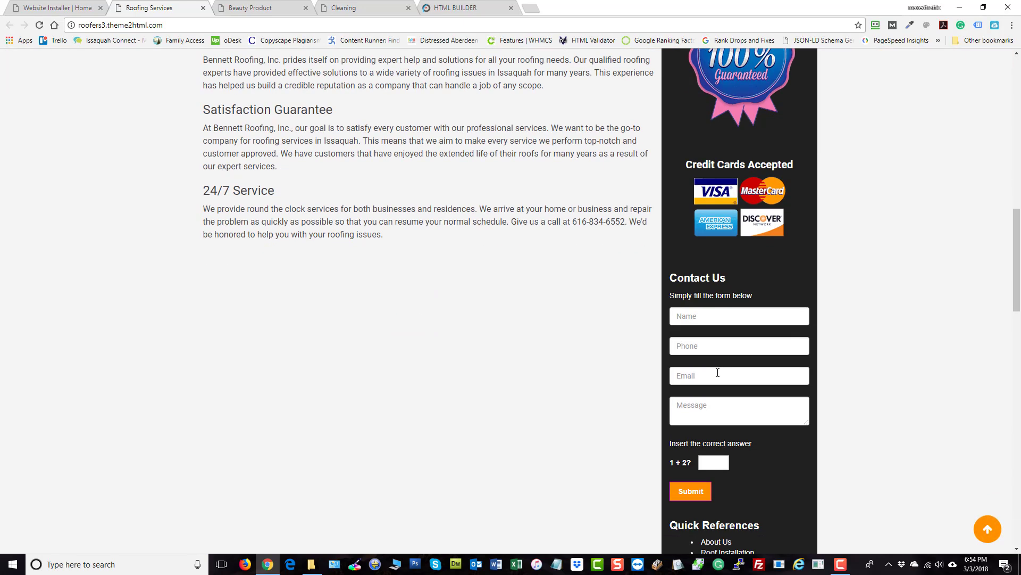
scroll(714, 270, "up", 14)
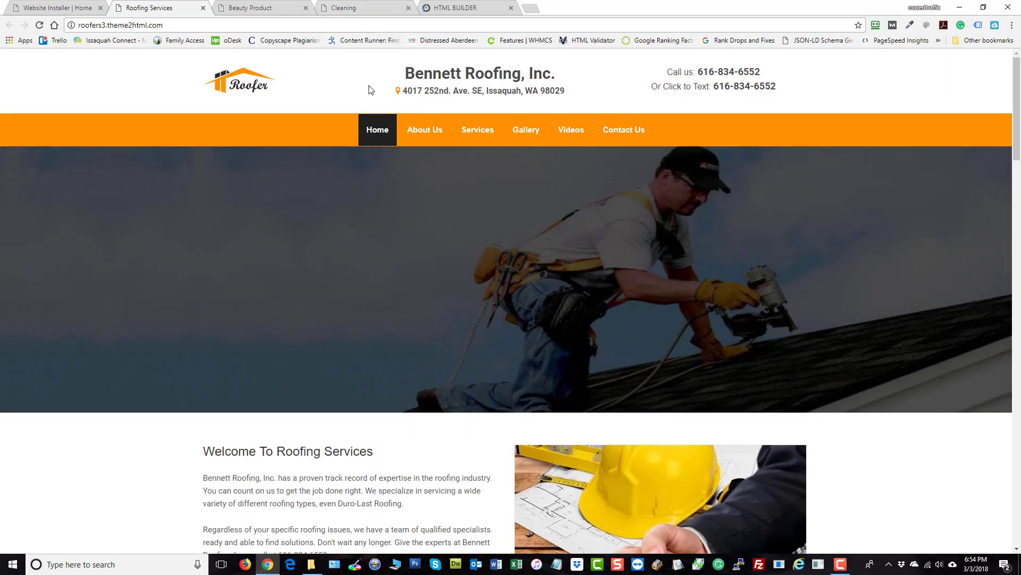
Close the roofing, beauty product and cleaning demo pages and return to the HTML Builder.
left_click(203, 8)
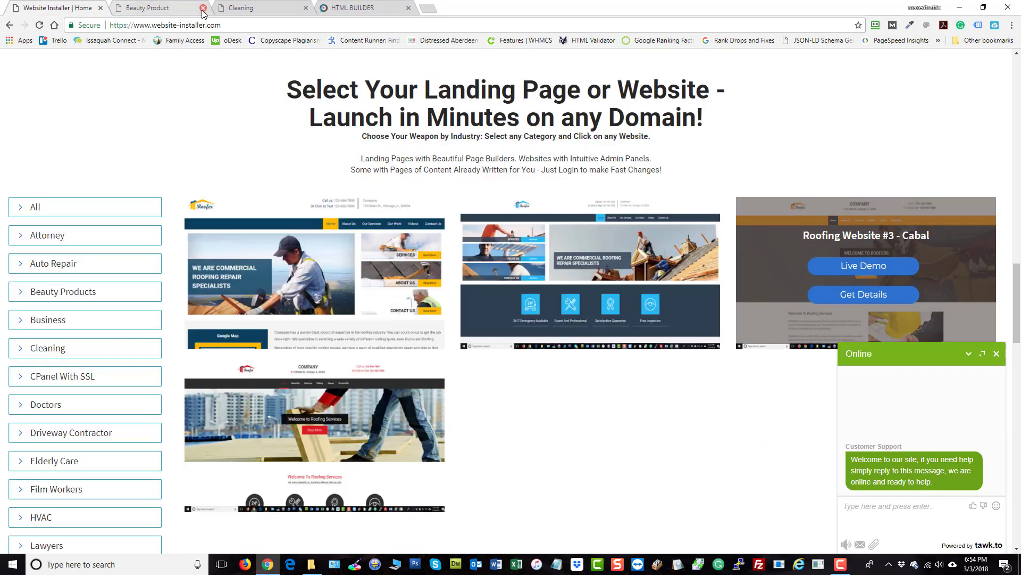
left_click(201, 14)
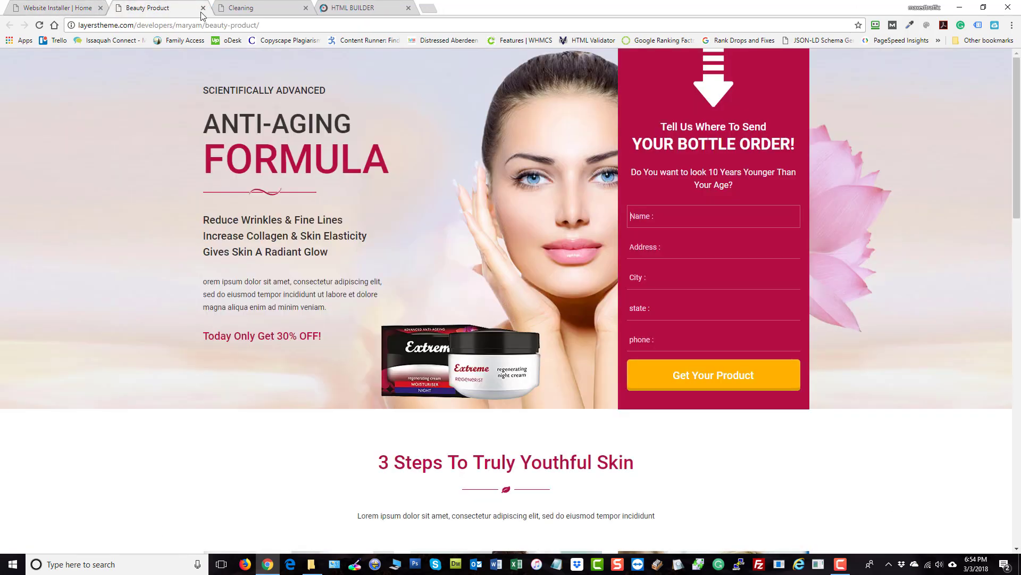
left_click(203, 8)
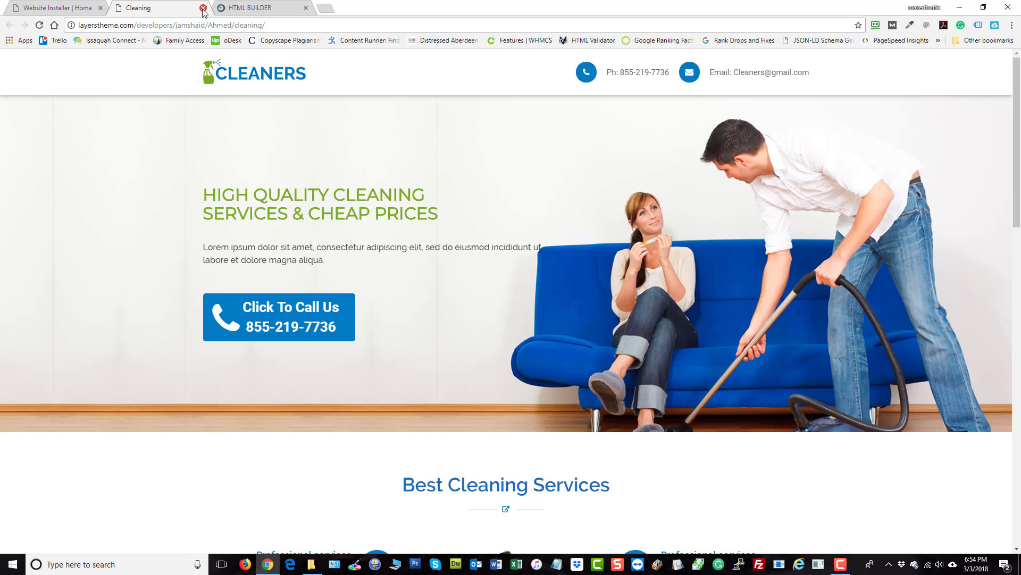
left_click(202, 8)
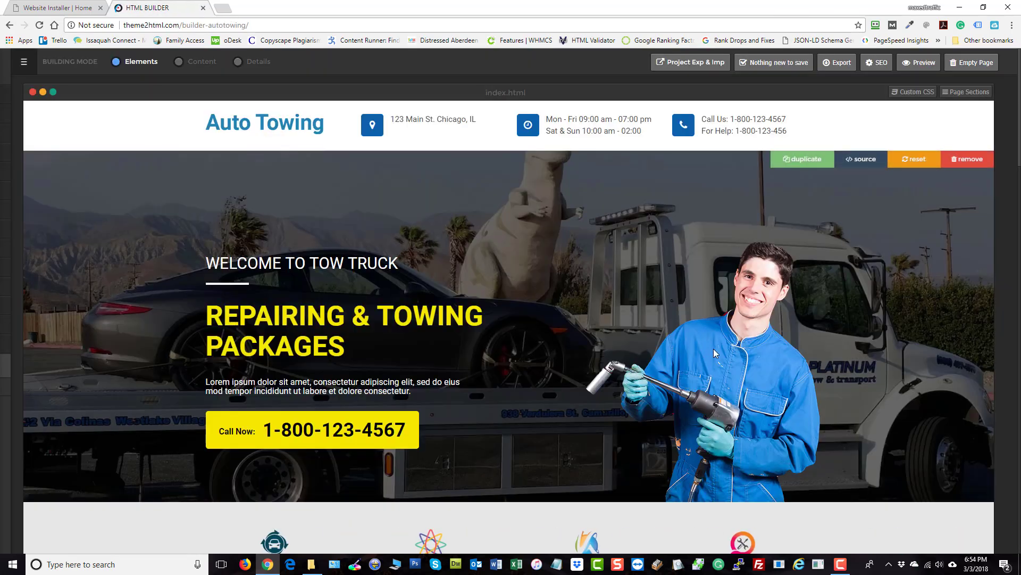
Expand the builder's list of blocks and pages and examine the whole Auto Towing index page from header to footer.
left_click(23, 61)
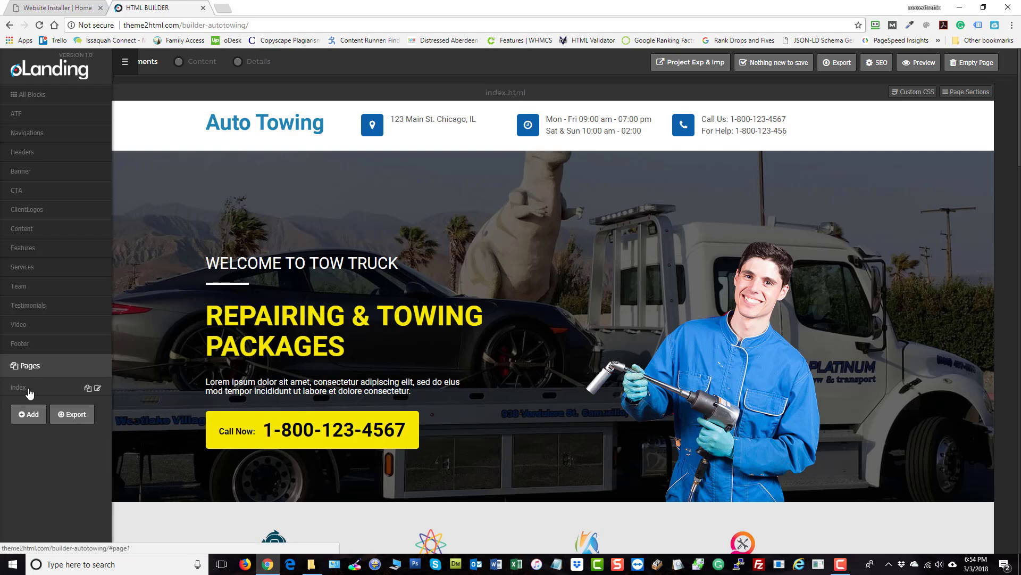
mouse_move(305, 191)
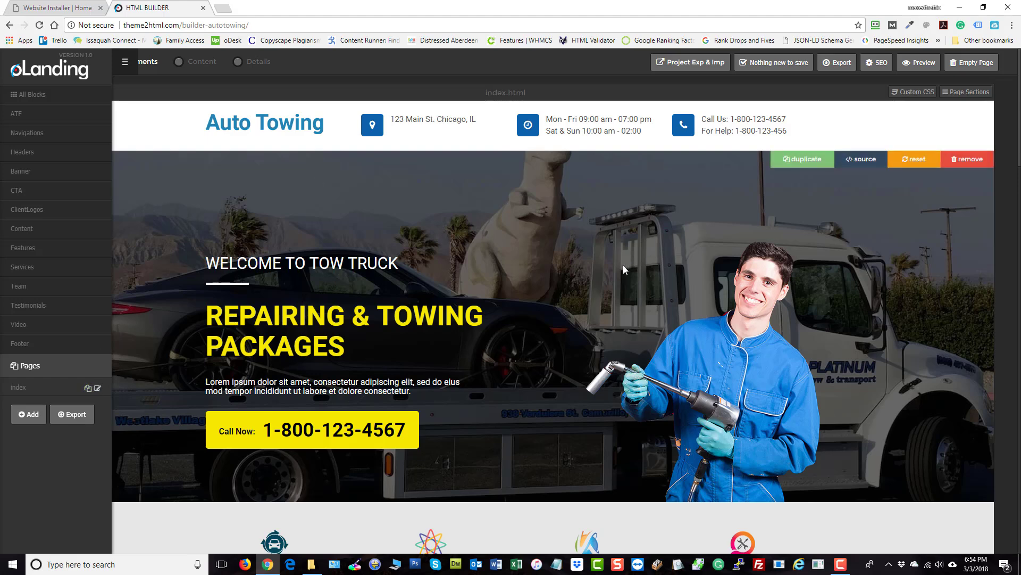
scroll(726, 223, "down", 15)
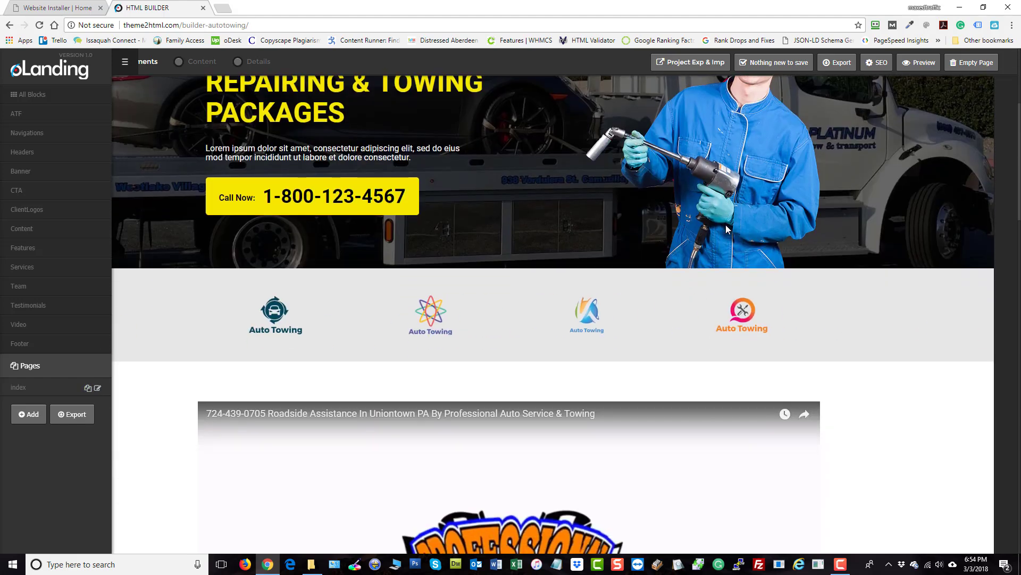
scroll(726, 237, "down", 15)
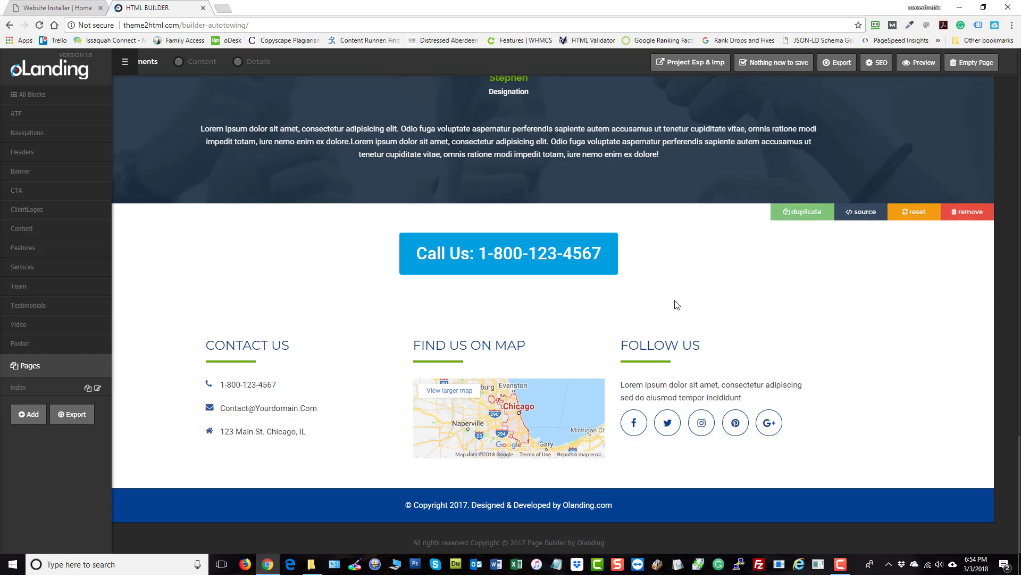
scroll(675, 305, "up", 20)
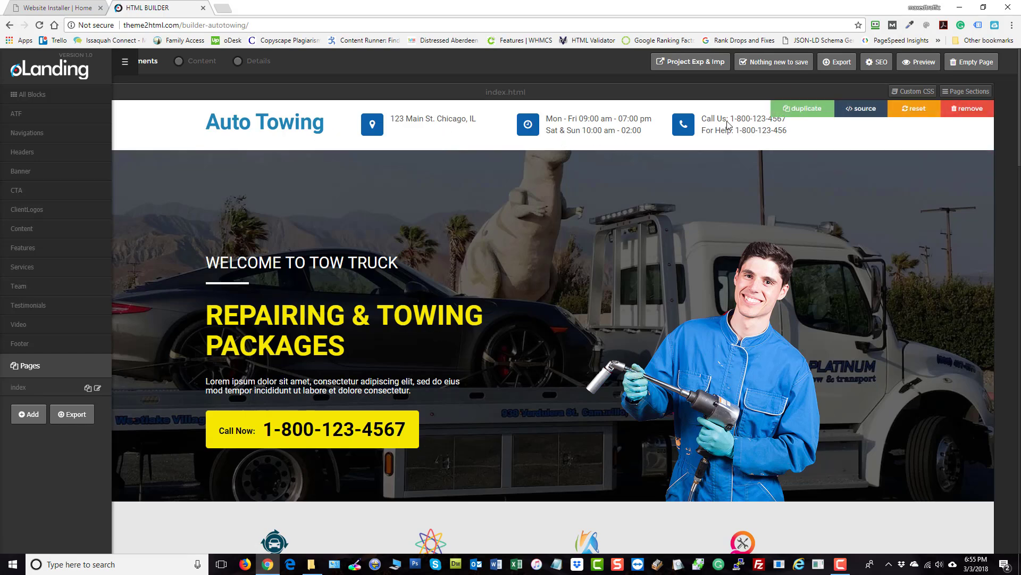
scroll(647, 382, "down", 20)
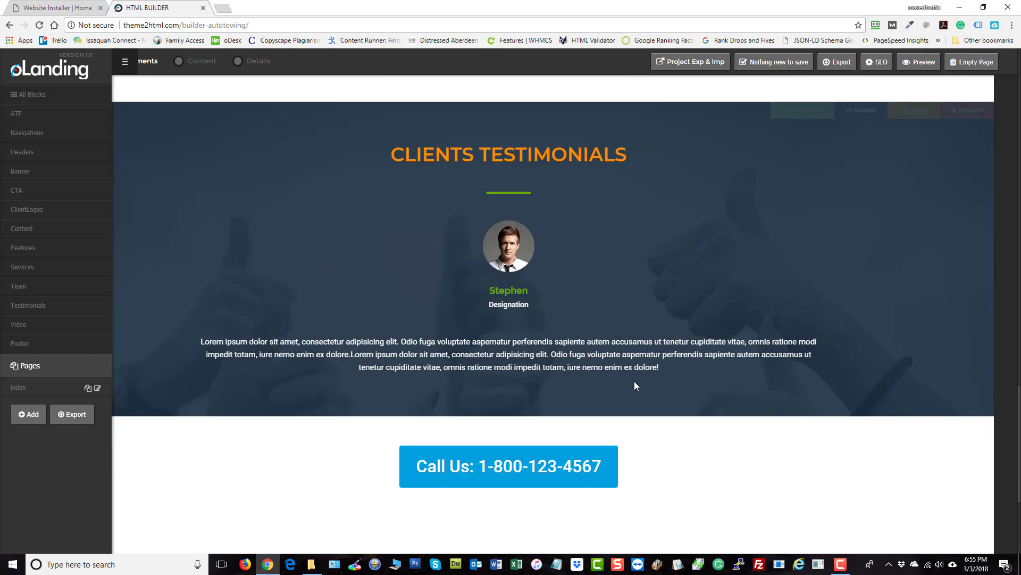
scroll(636, 385, "down", 4)
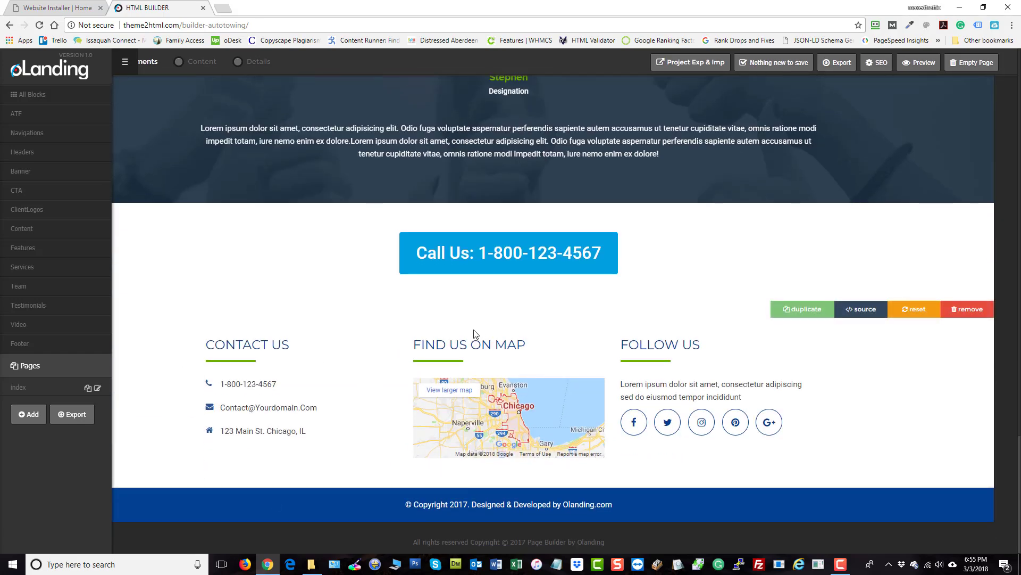
scroll(475, 333, "up", 15)
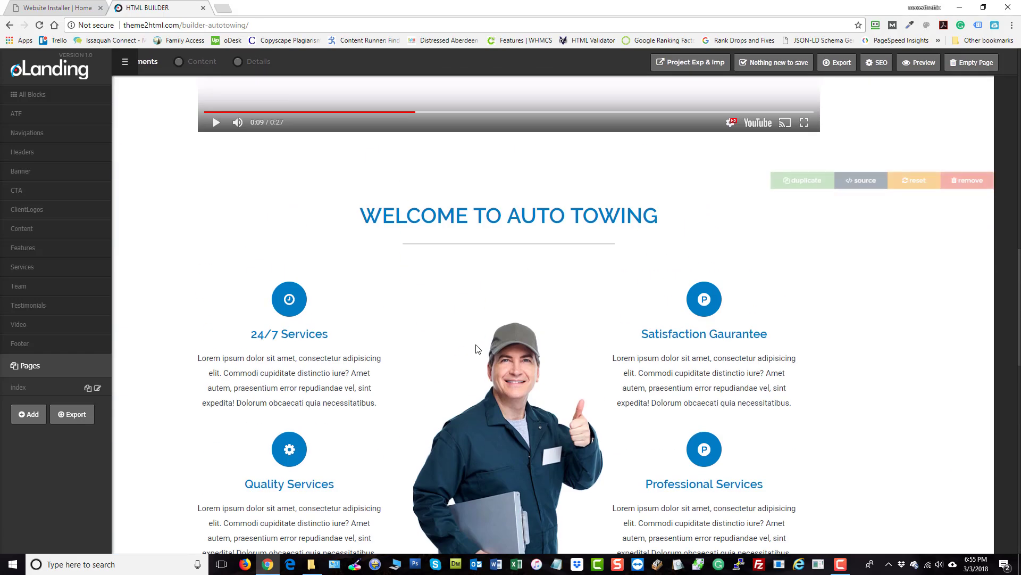
scroll(476, 345, "up", 8)
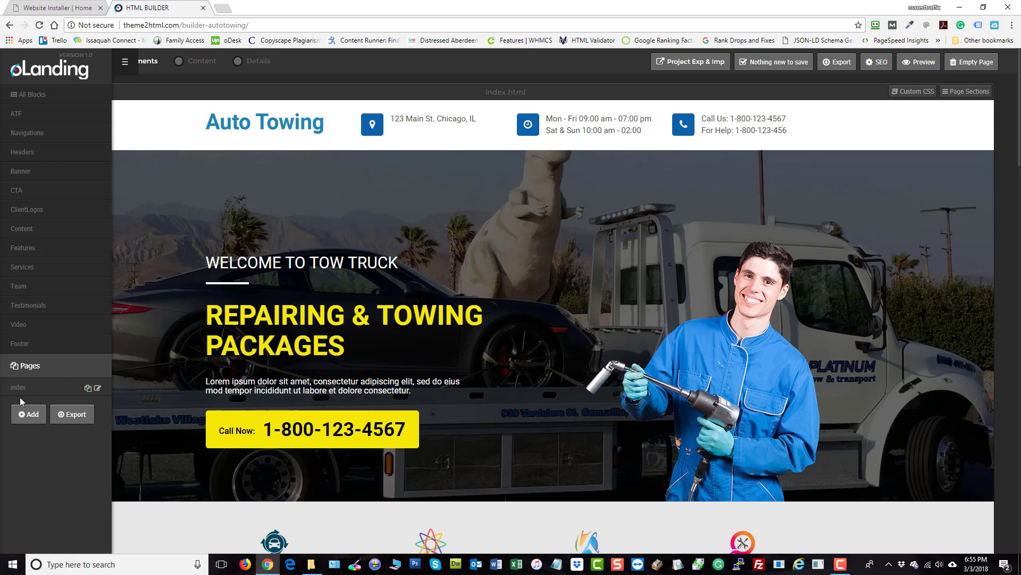
Duplicate the index page and name the copy about-us.
left_click(87, 389)
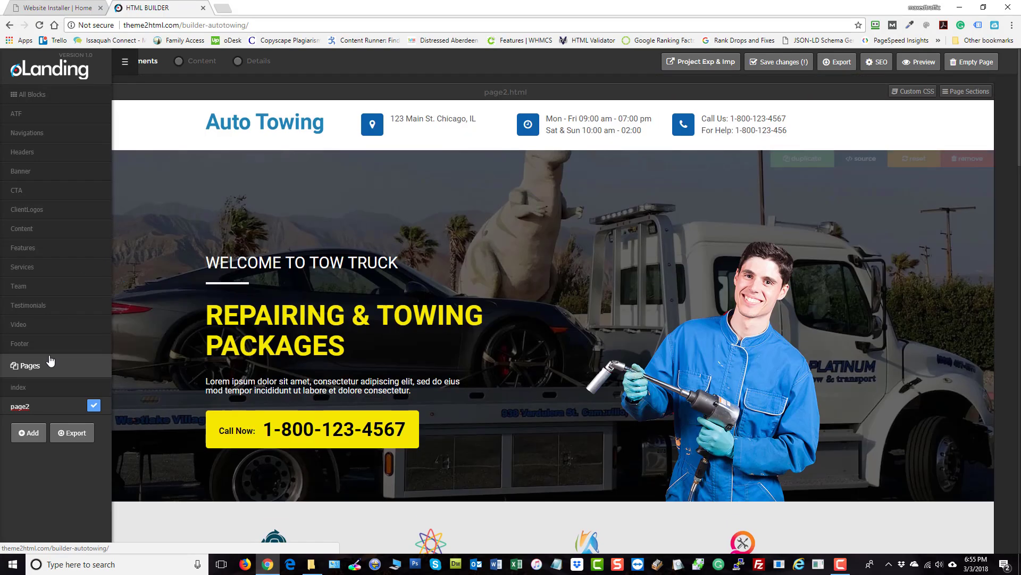
left_click(37, 403)
double_click(31, 407)
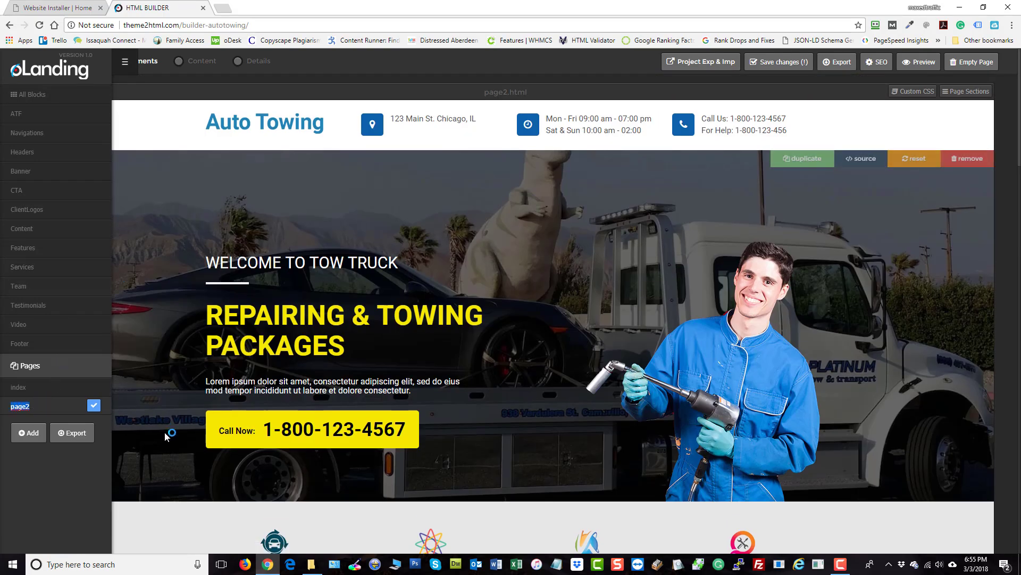
type("about-us")
left_click(93, 406)
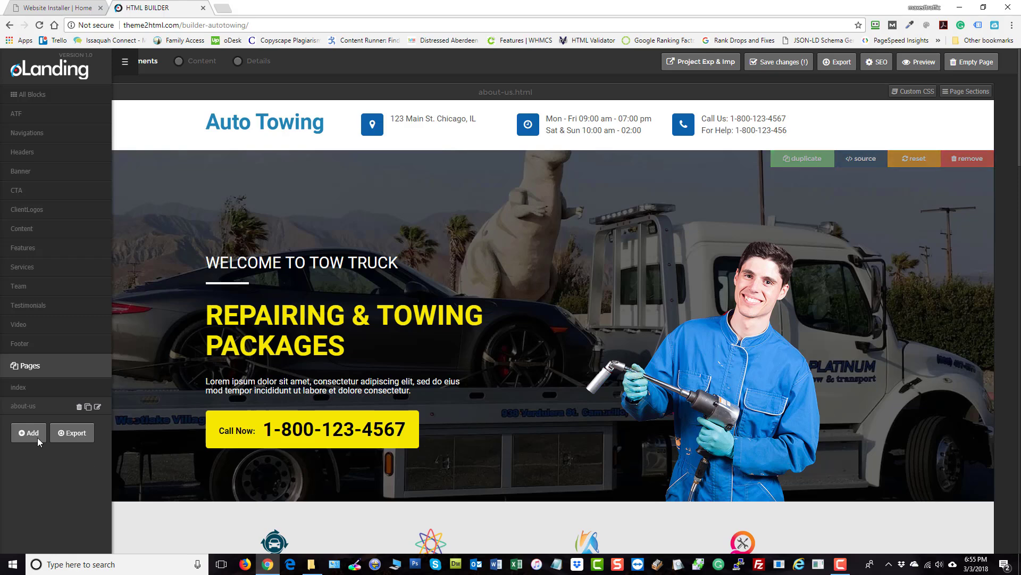
Add two blank pages to the site named services and contact-us.
left_click(20, 435)
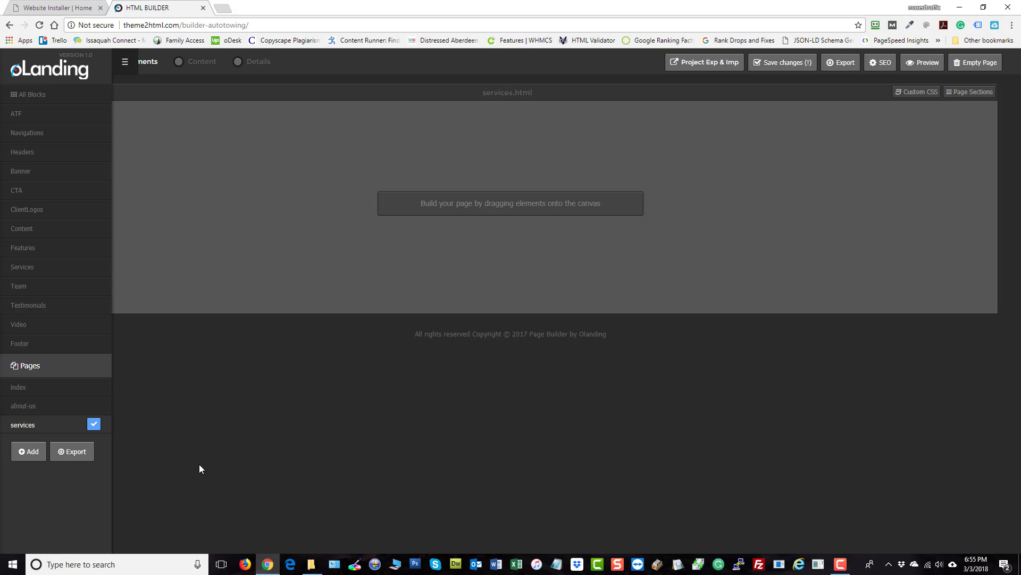
left_click(94, 424)
left_click(29, 452)
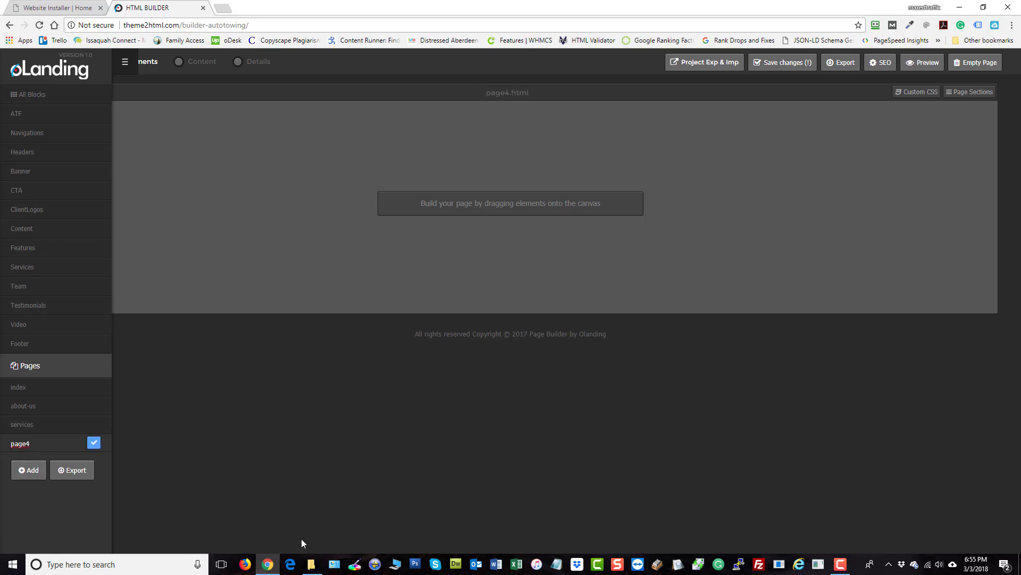
type("contact-us")
left_click(94, 442)
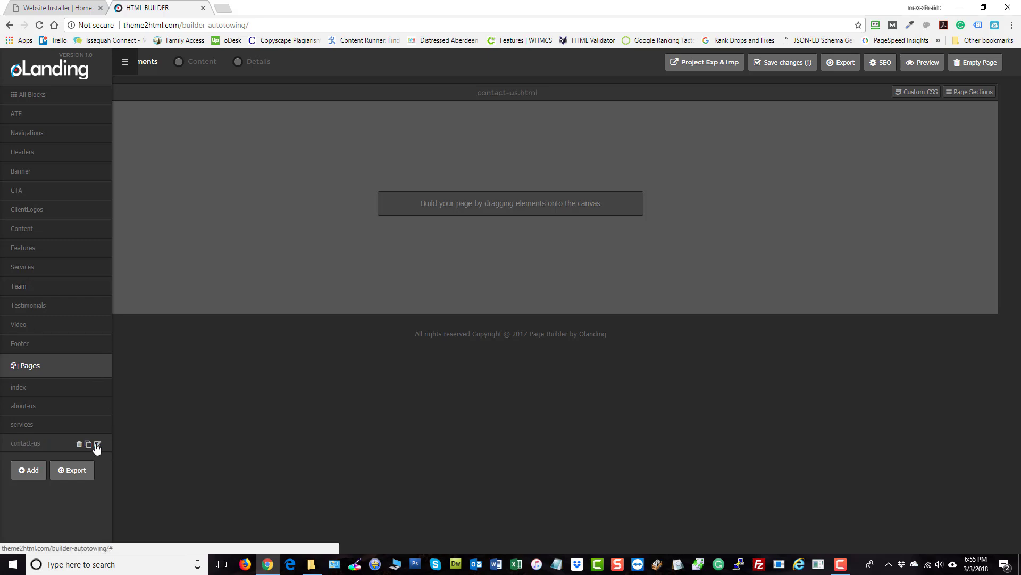
Open the about-us page and delete its Repairing & Towing Packages banner and client logos blocks.
left_click(35, 412)
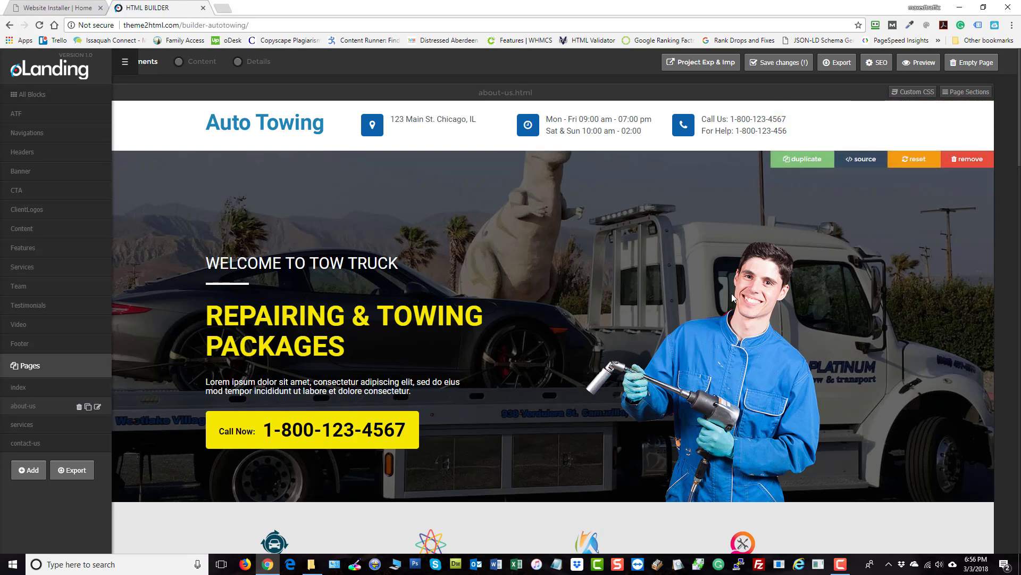
left_click(15, 391)
left_click(24, 408)
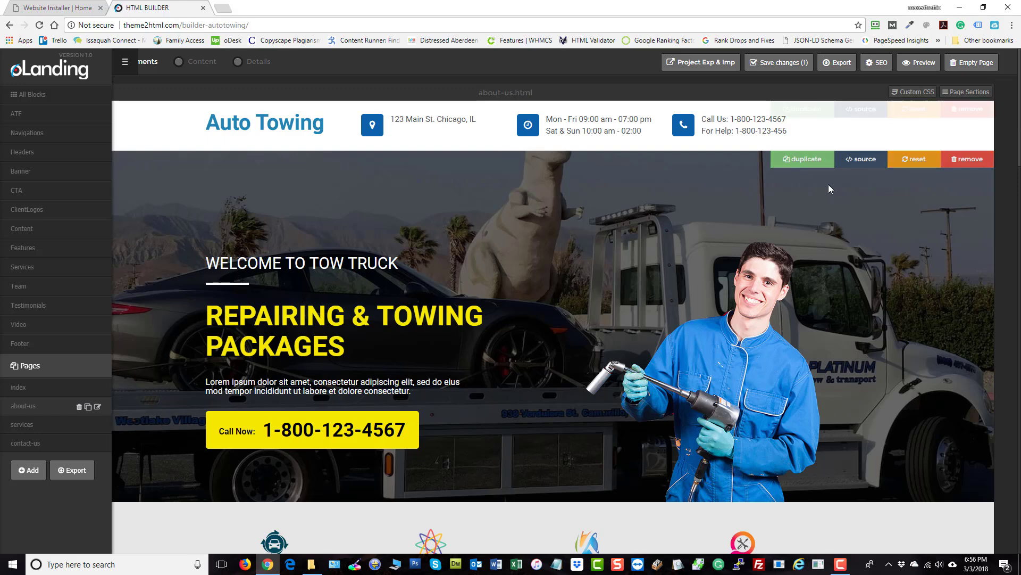
left_click(958, 159)
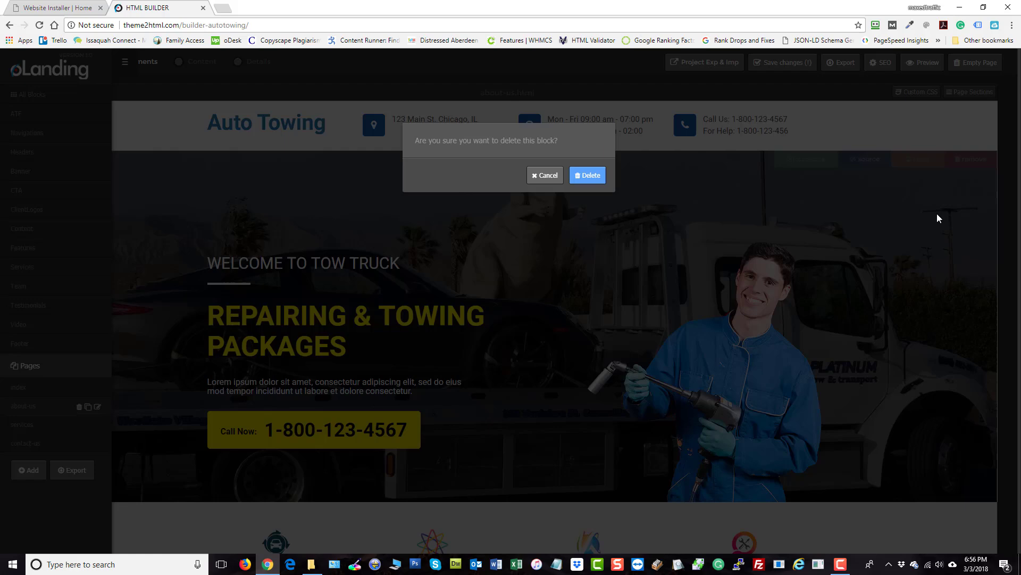
left_click(588, 176)
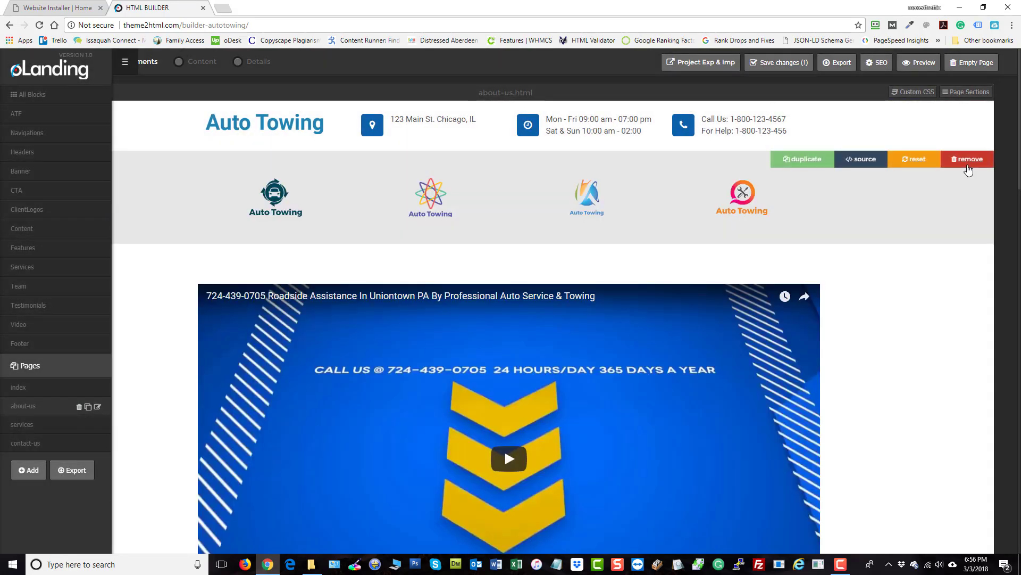
left_click(968, 159)
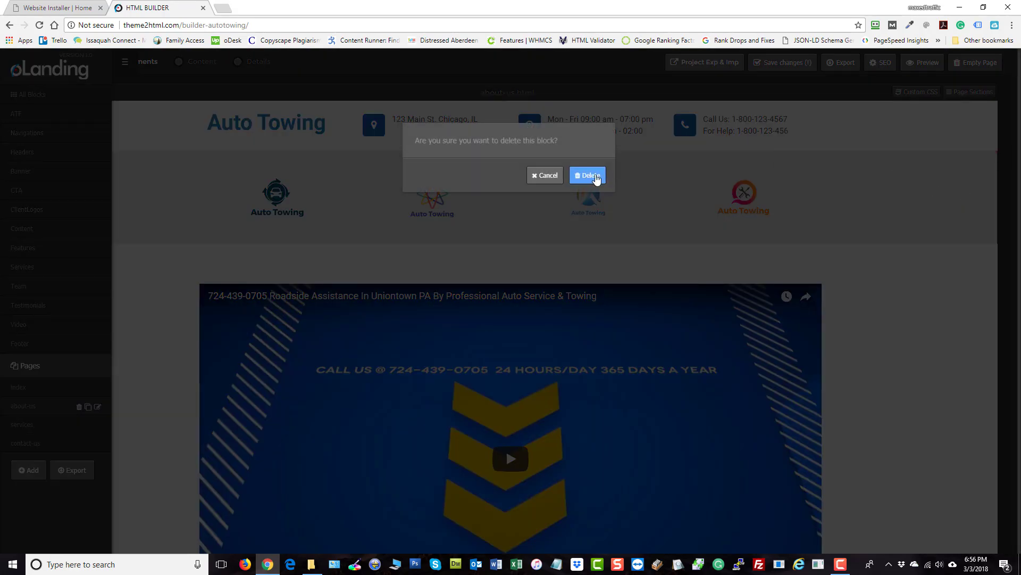
left_click(594, 177)
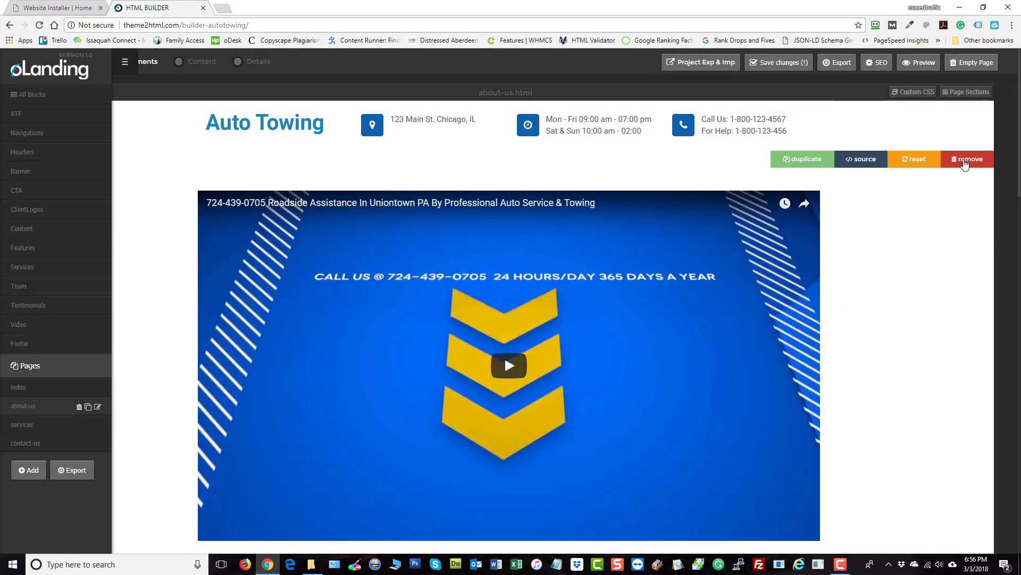
Delete the video block and the Welcome to Auto Towing block from the about-us page.
left_click(965, 162)
left_click(590, 176)
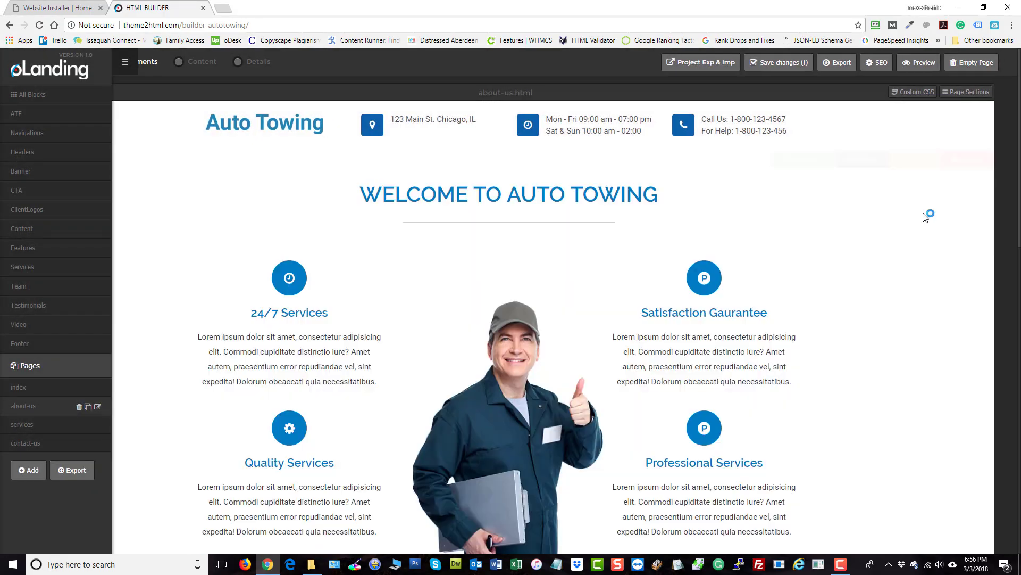
left_click(965, 162)
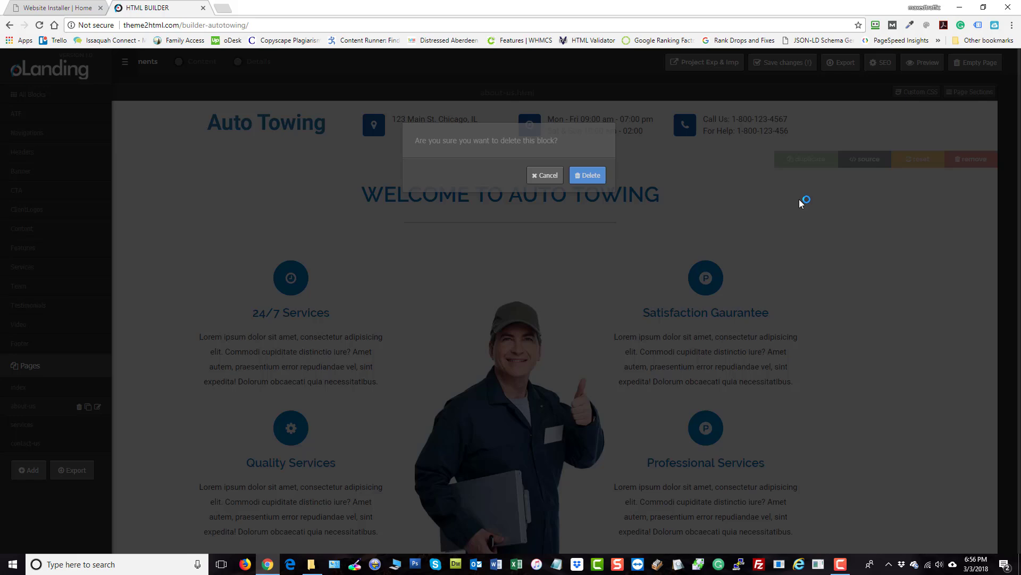
left_click(586, 181)
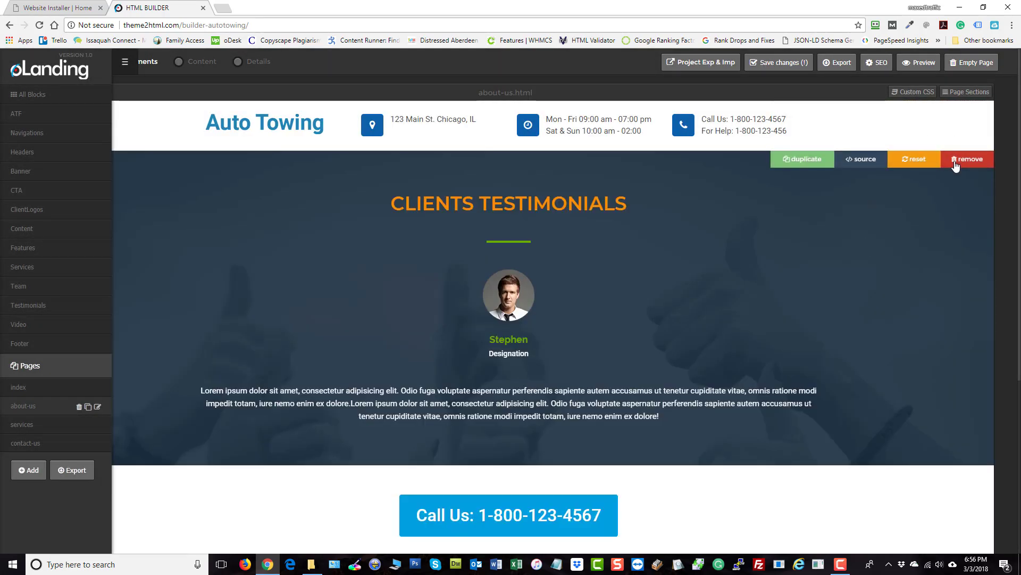
left_click(963, 161)
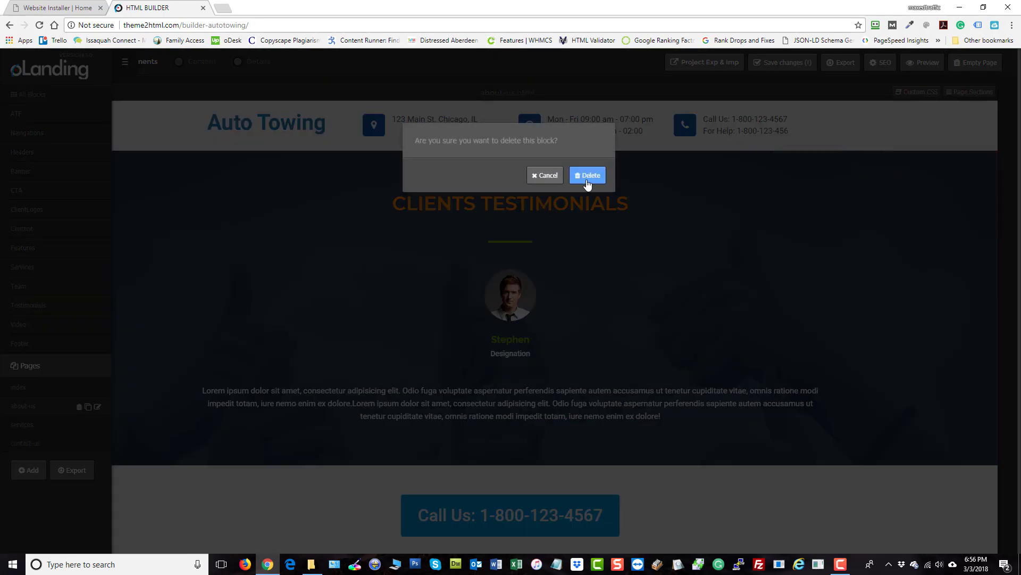
left_click(538, 175)
scroll(649, 295, "down", 5)
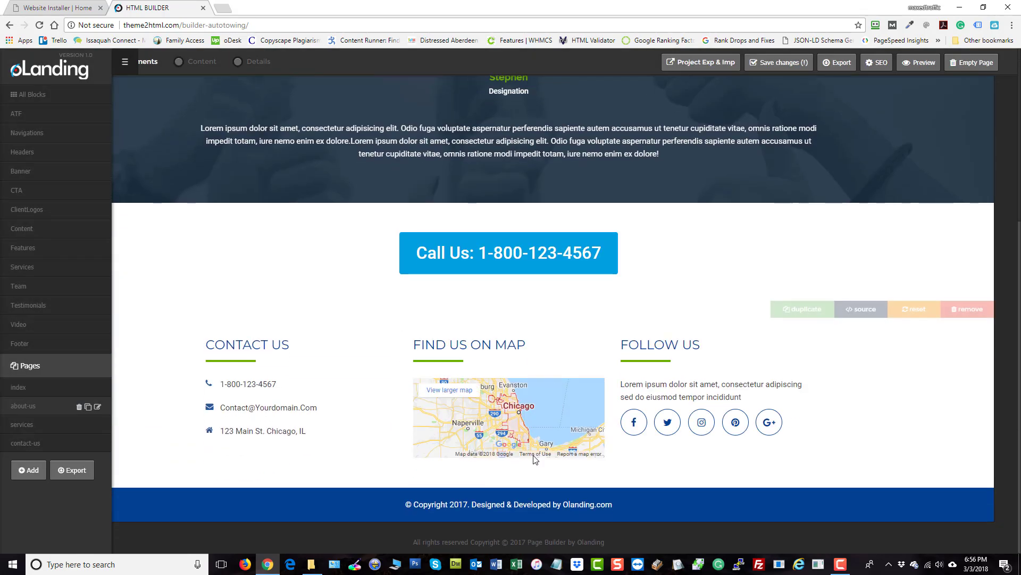
scroll(612, 362, "up", 5)
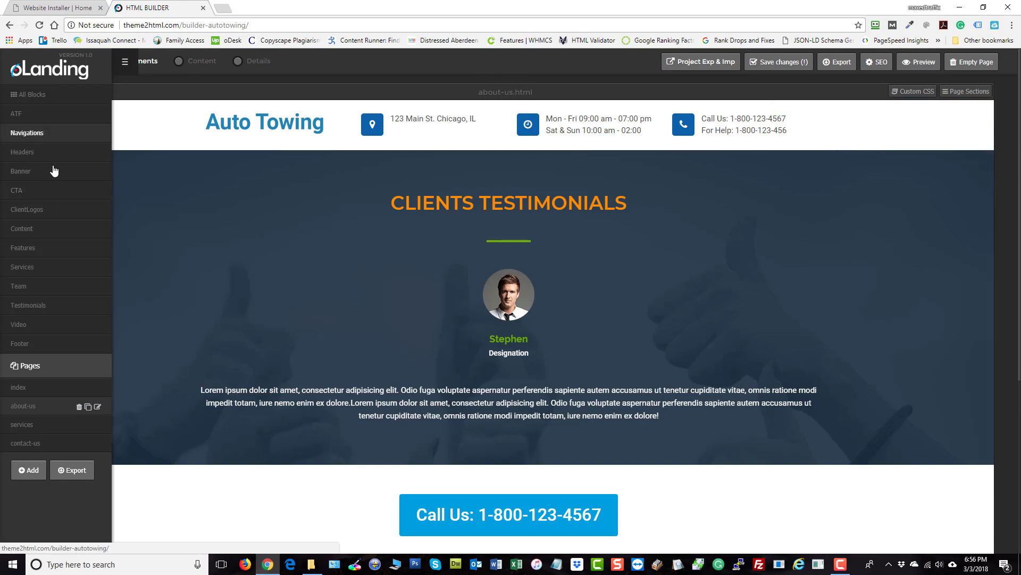
Add the About Us content block with the team photo beside the text directly below the about-us page's header.
left_click(80, 228)
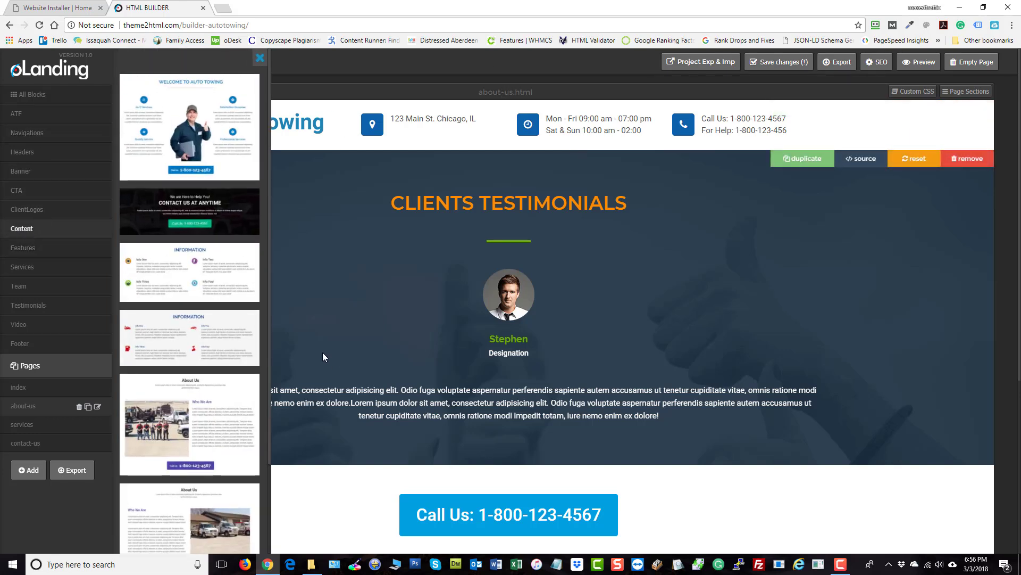
scroll(208, 218, "down", 2)
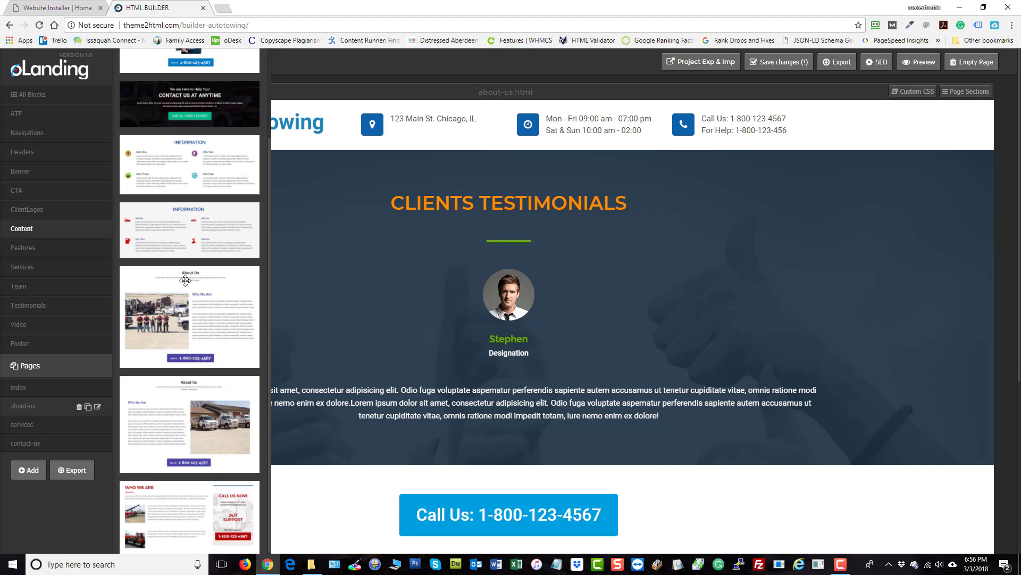
left_click_drag(185, 281, 282, 191)
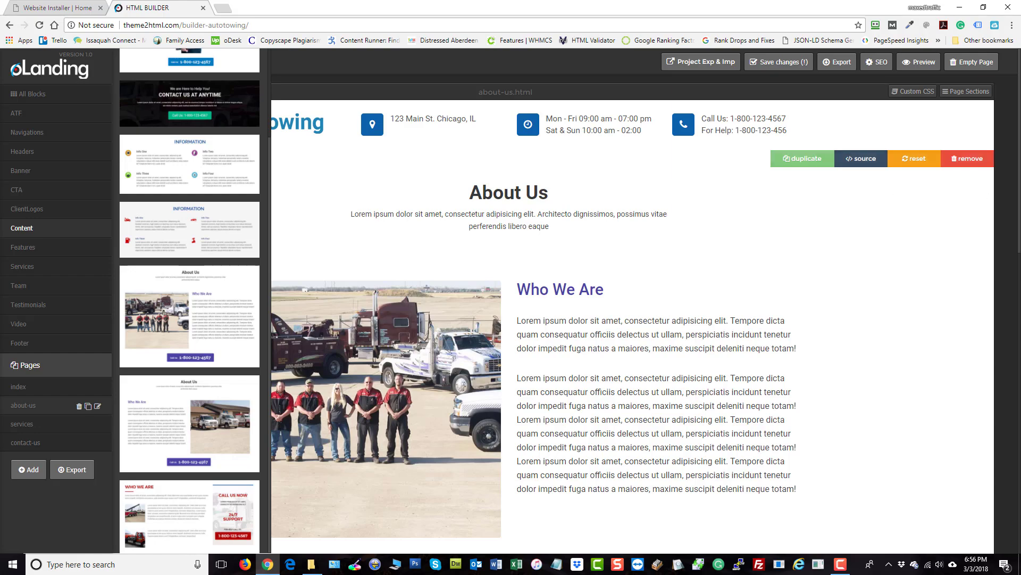
mouse_move(1020, 153)
left_mouse_down()
mouse_move(1020, 269)
mouse_move(1019, 146)
left_mouse_up()
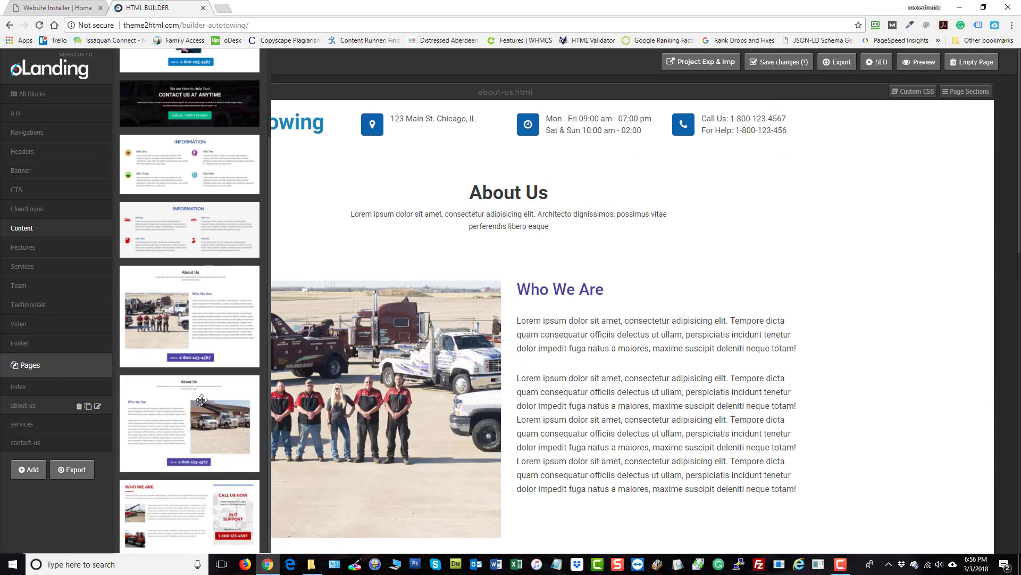
Insert the Who We Are content block with the Call Us Now sidebar between the About Us and Clients Testimonials blocks, and close the block library.
scroll(210, 408, "down", 5)
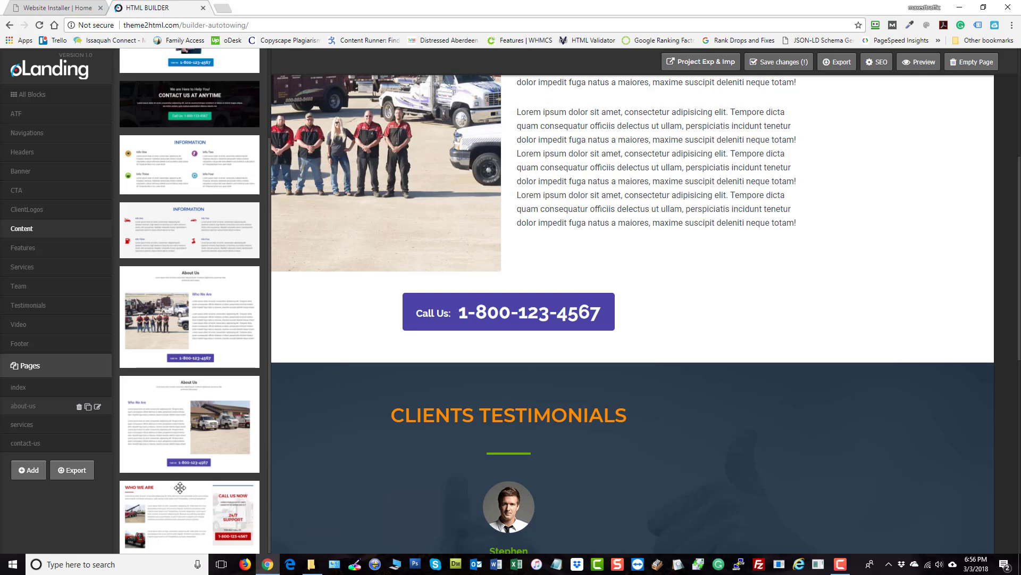
left_click_drag(180, 487, 740, 372)
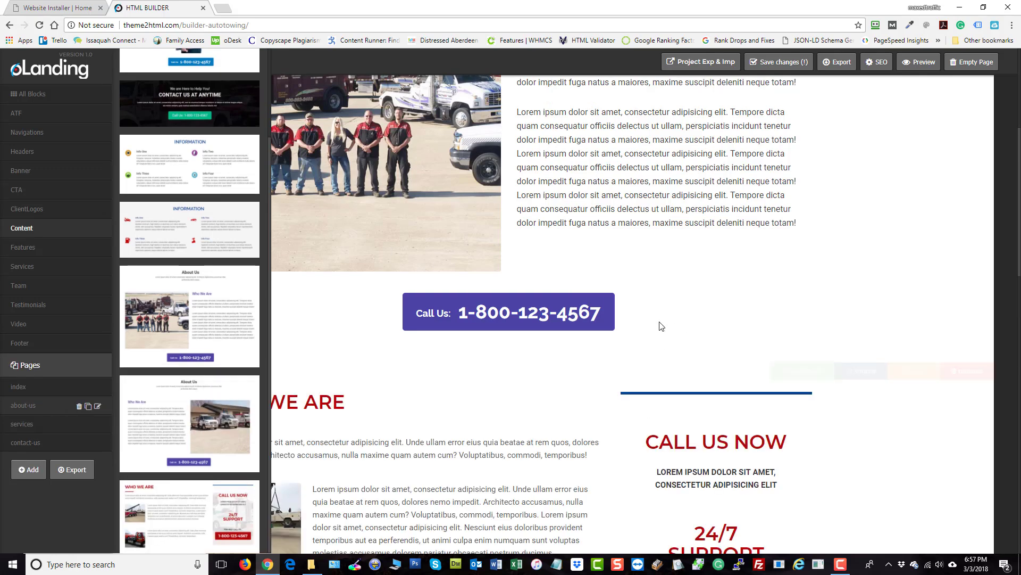
scroll(207, 201, "up", 15)
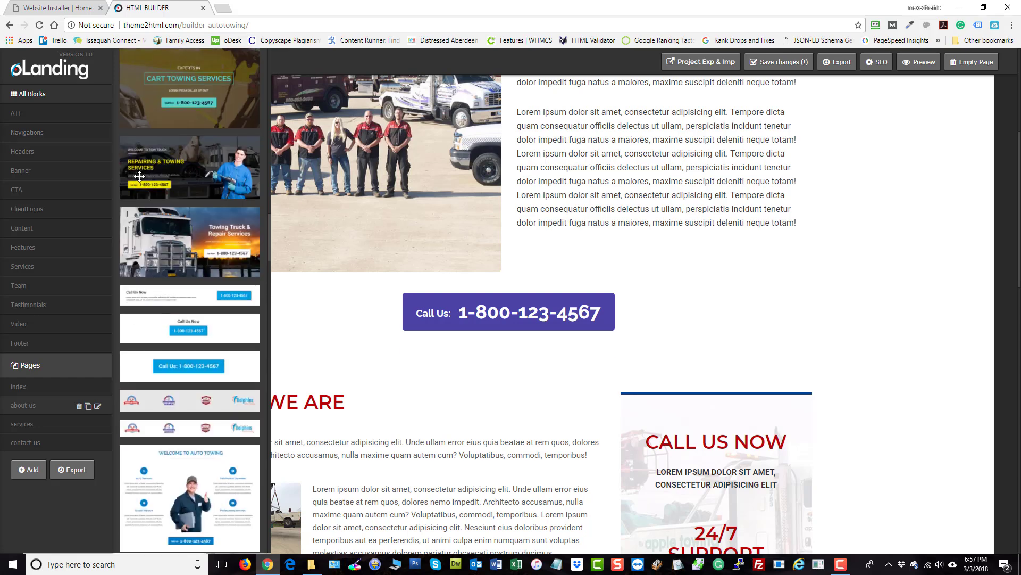
scroll(207, 200, "up", 5)
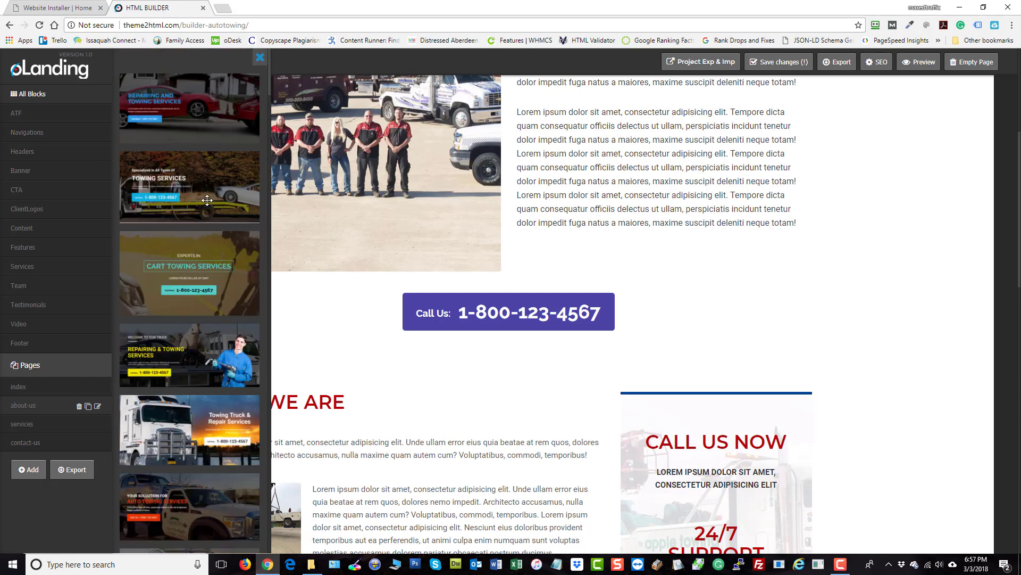
left_click(261, 58)
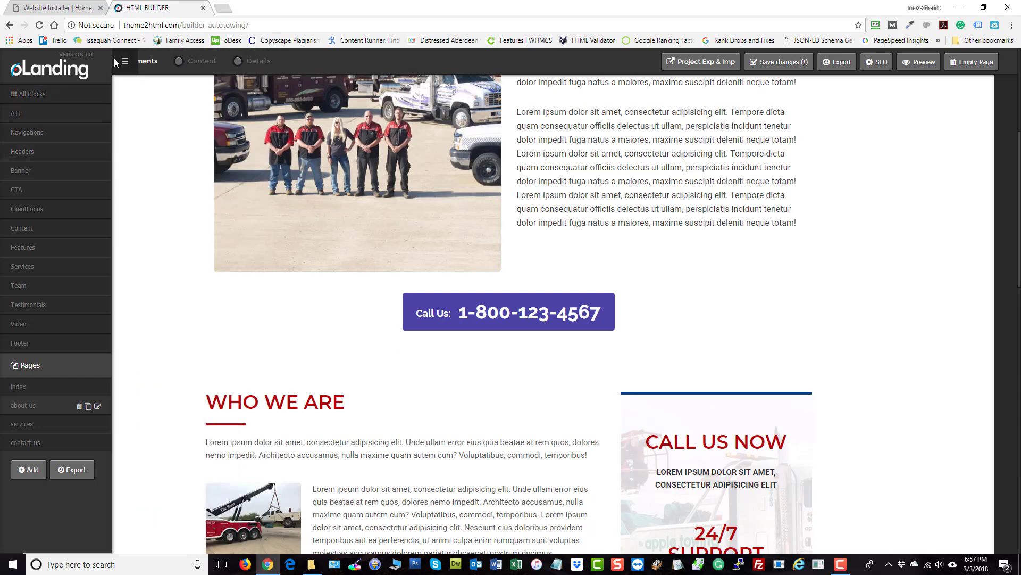
Switch to Details mode, inspect the style and image settings of the About Us team photo, and close its editor.
scroll(561, 290, "up", 5)
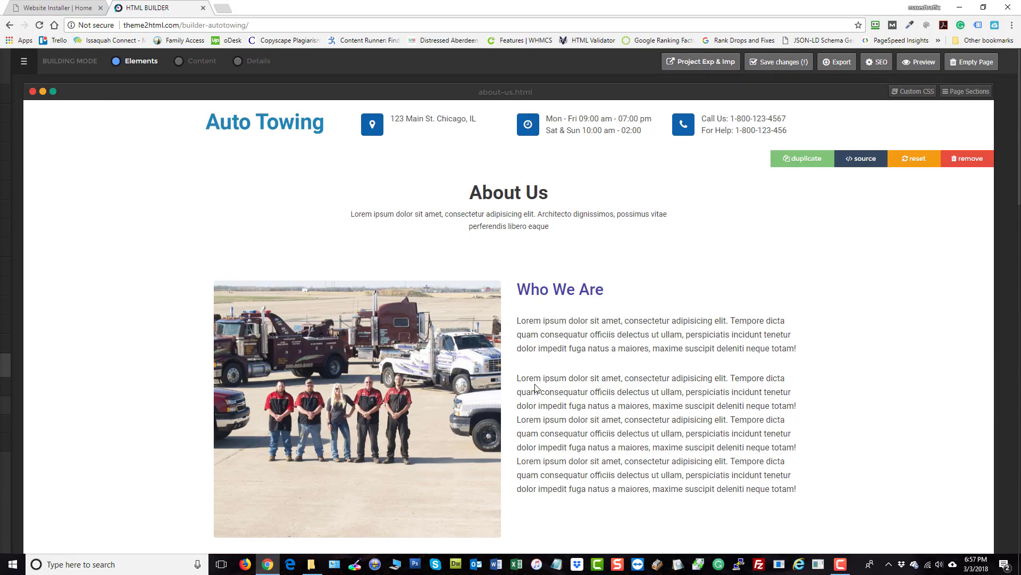
left_click(251, 73)
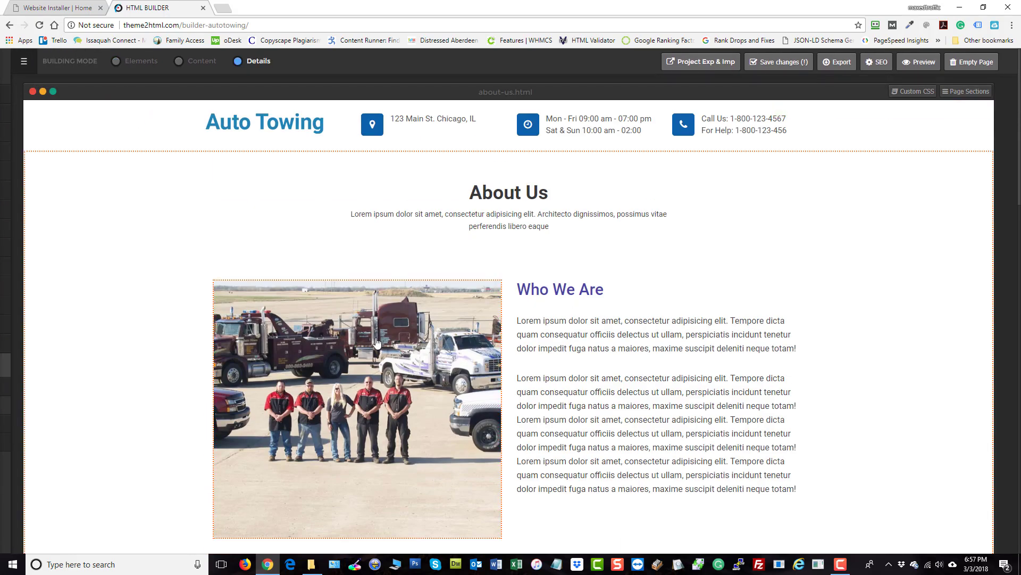
scroll(371, 252, "down", 2)
left_click(372, 253)
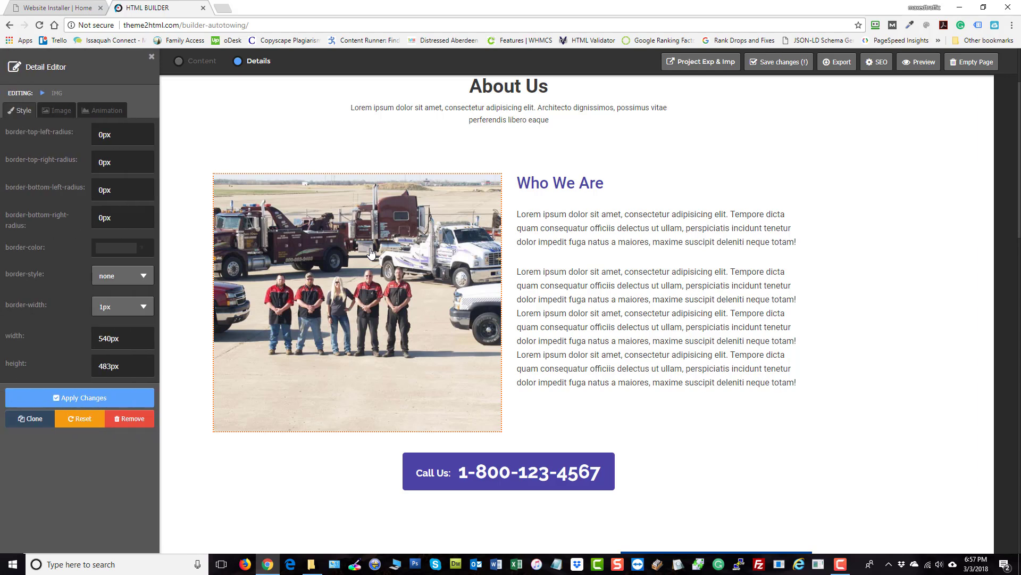
left_click(57, 110)
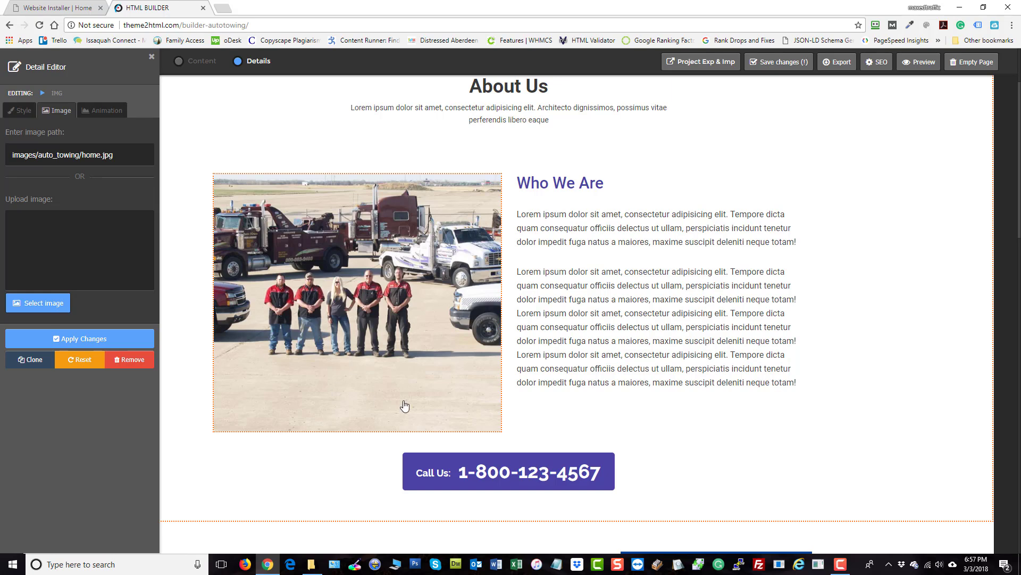
left_click(151, 57)
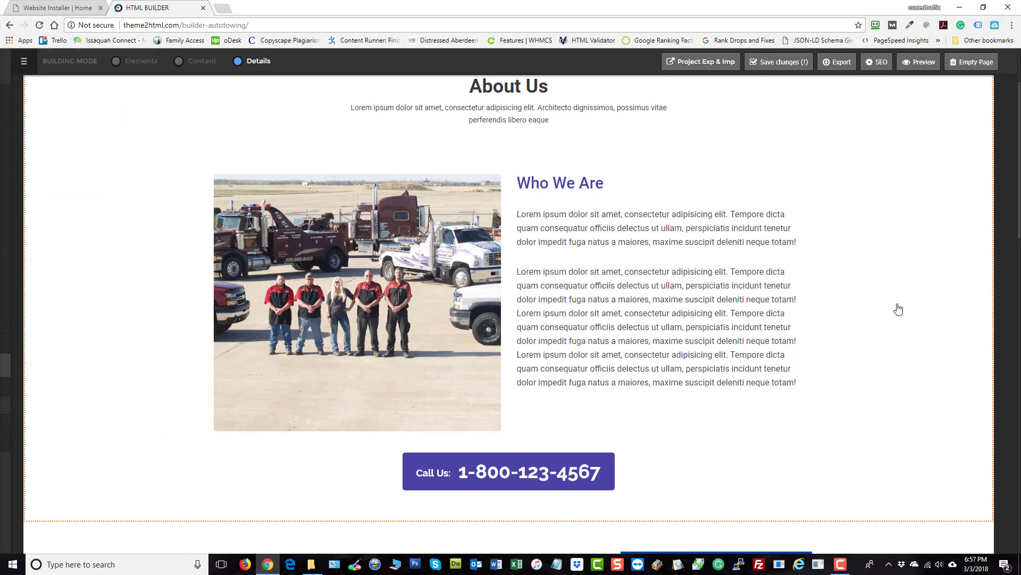
In Content mode, view the text editors of the Who We Are paragraphs and About Us intro without saving, and look over the whole page.
left_click(180, 64)
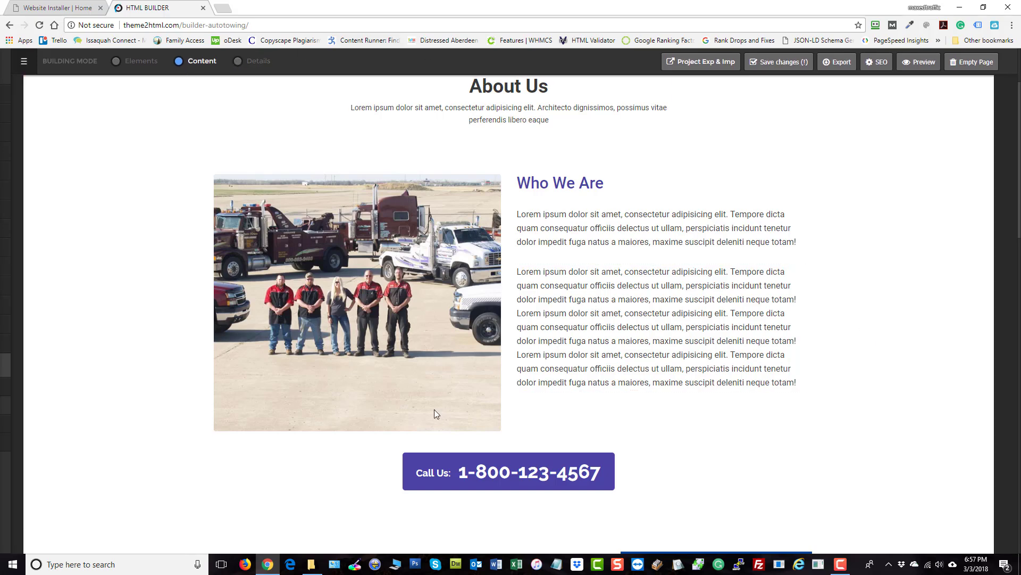
left_click(641, 295)
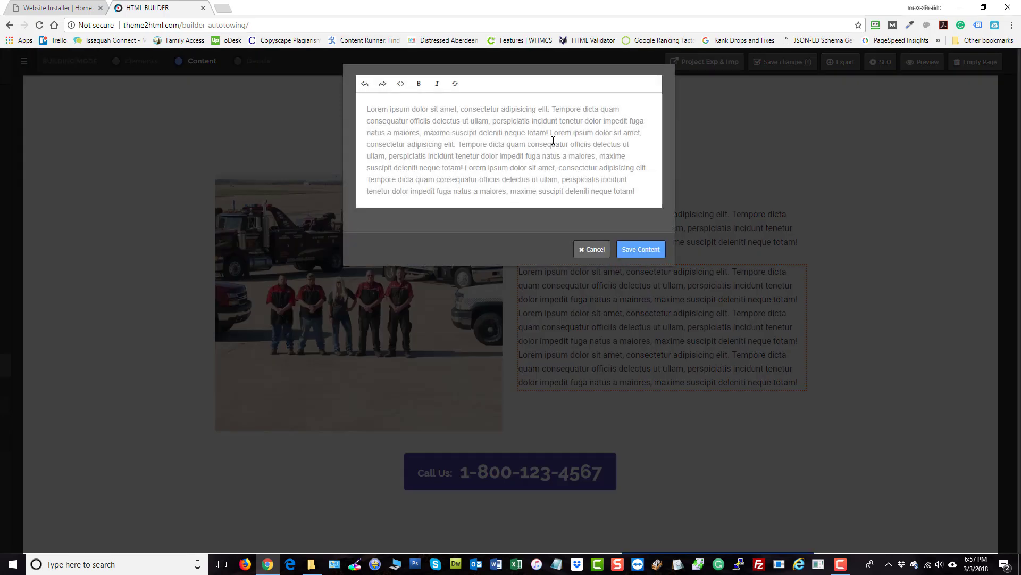
left_click(593, 249)
left_click(641, 229)
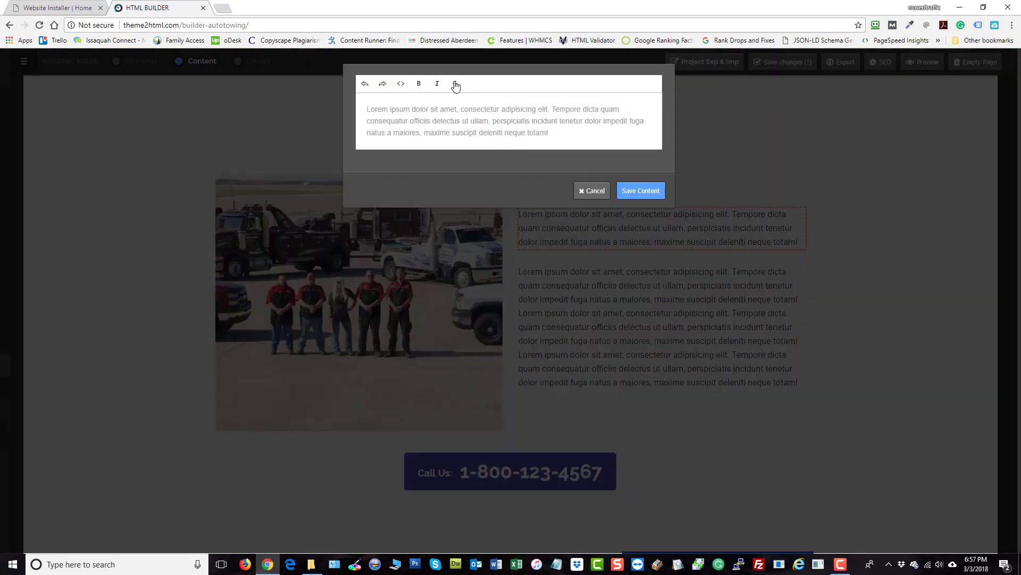
left_click(590, 192)
scroll(724, 271, "up", 2)
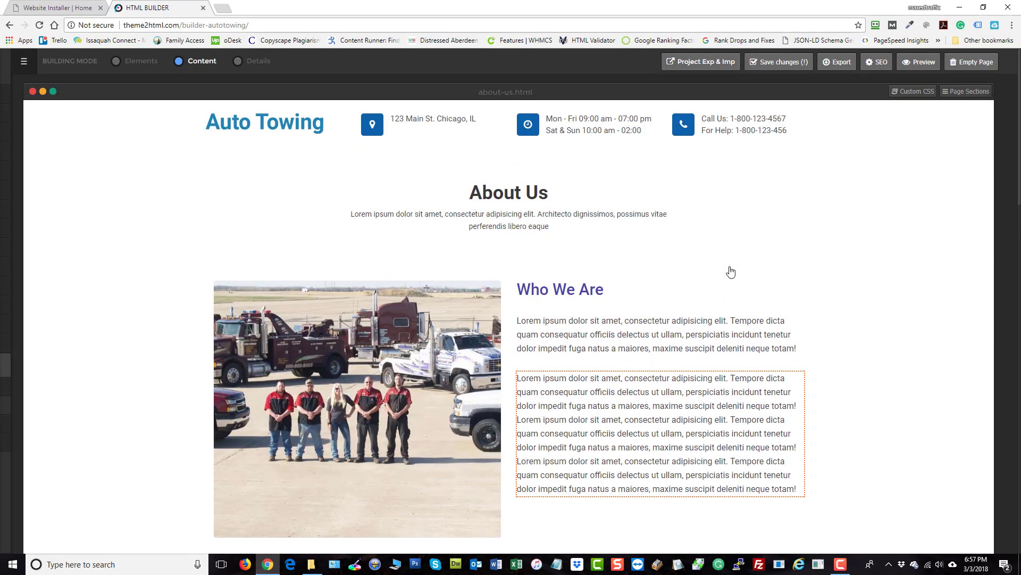
left_click(478, 221)
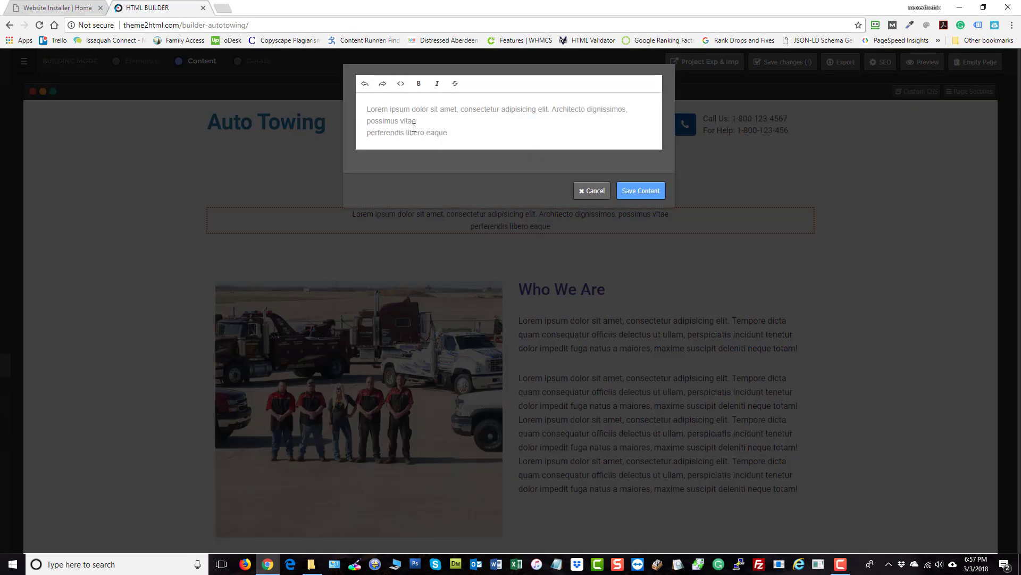
left_click(590, 191)
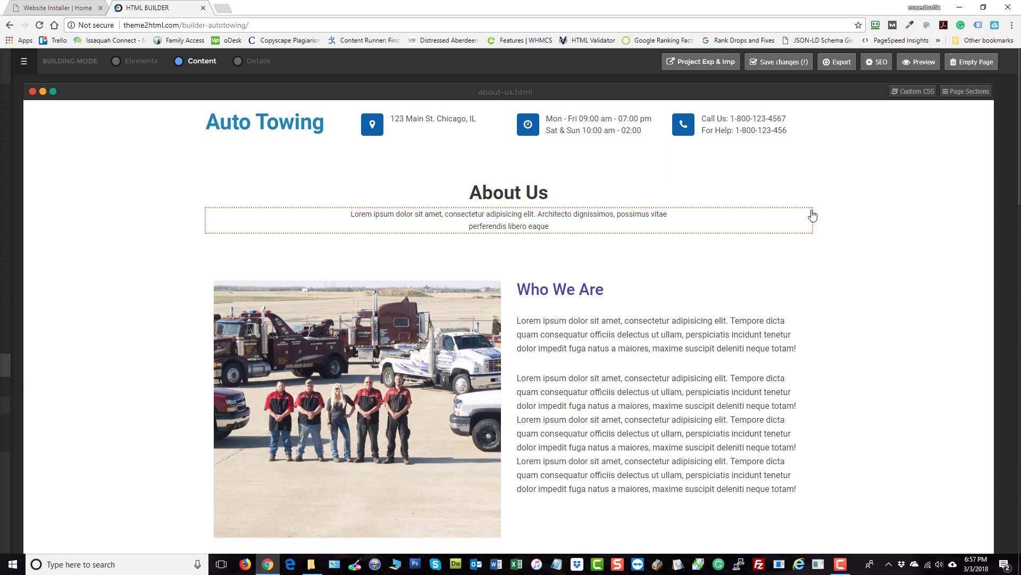
scroll(811, 218, "down", 15)
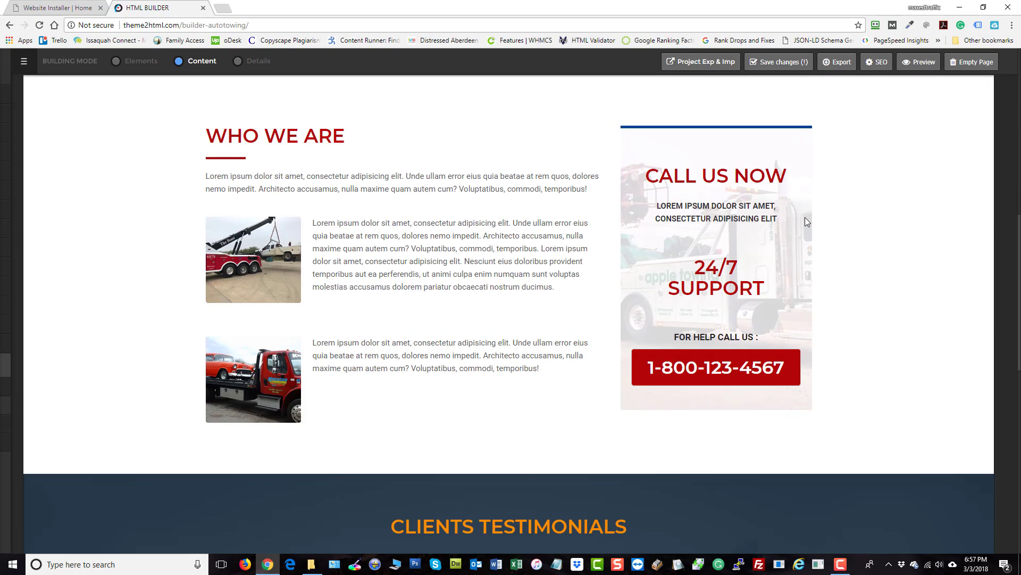
scroll(808, 221, "down", 5)
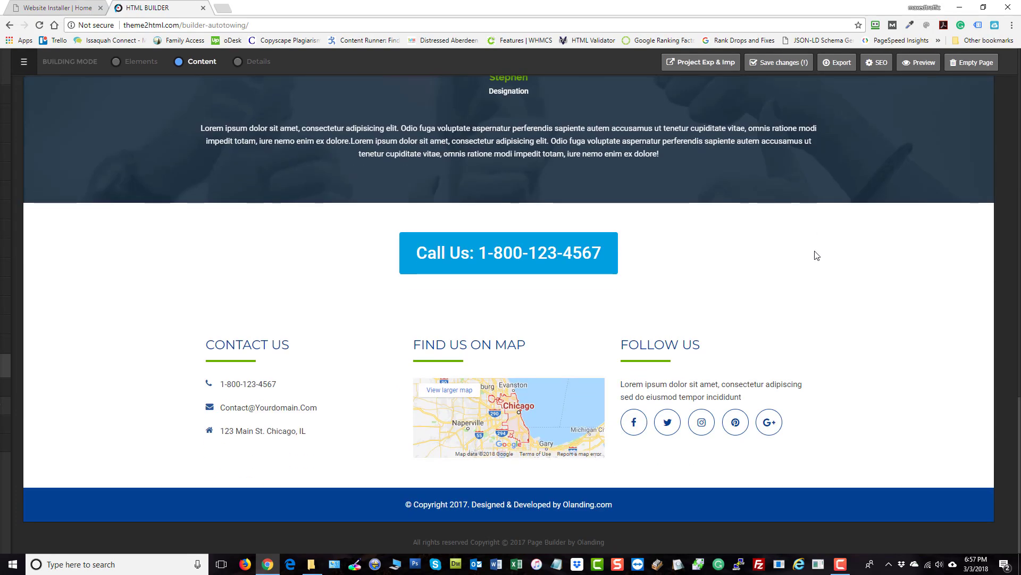
scroll(817, 255, "up", 20)
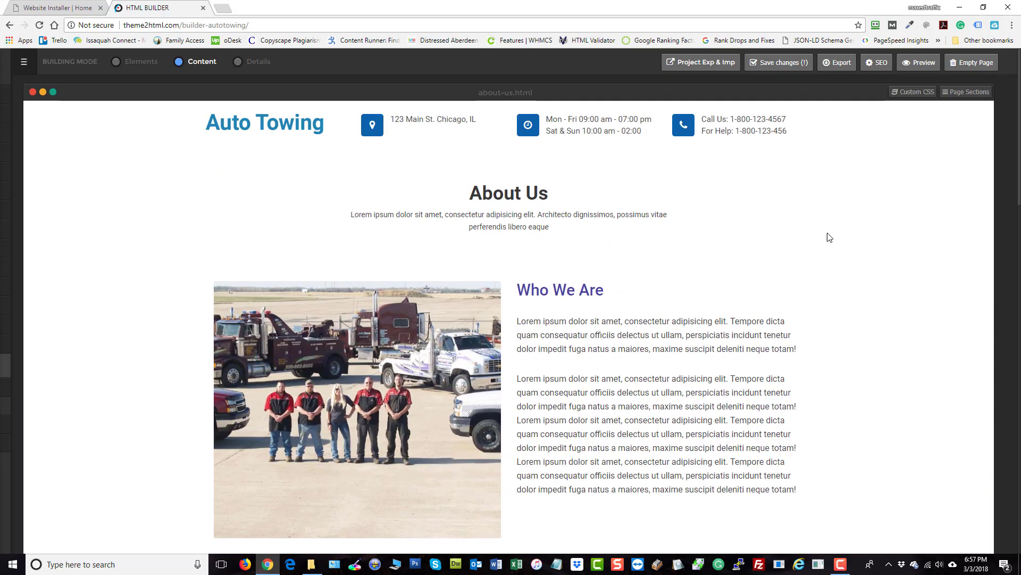
Open the empty services page and add the Towing Car Services block from the Services category.
mouse_move(8, 395)
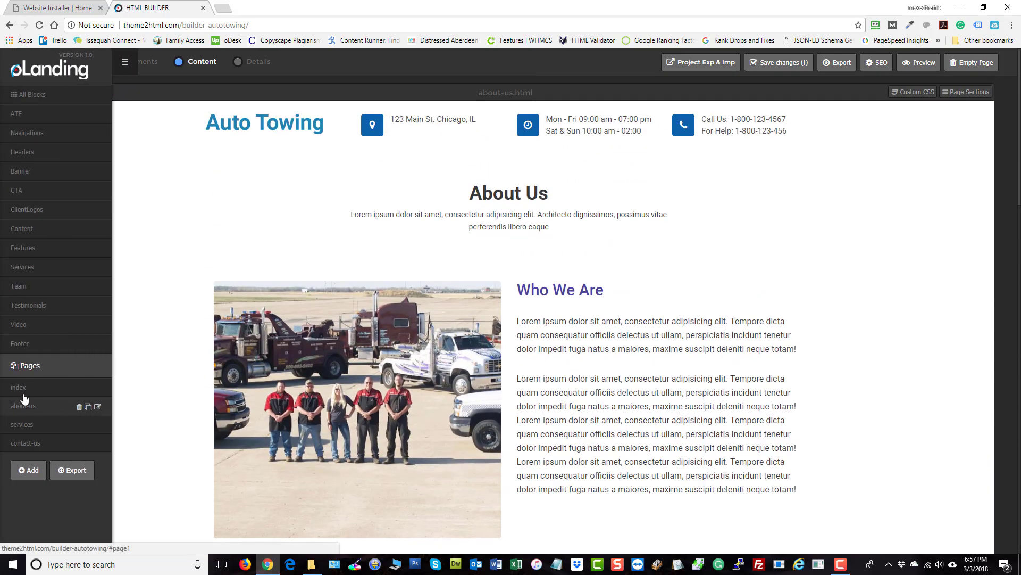
left_click(24, 425)
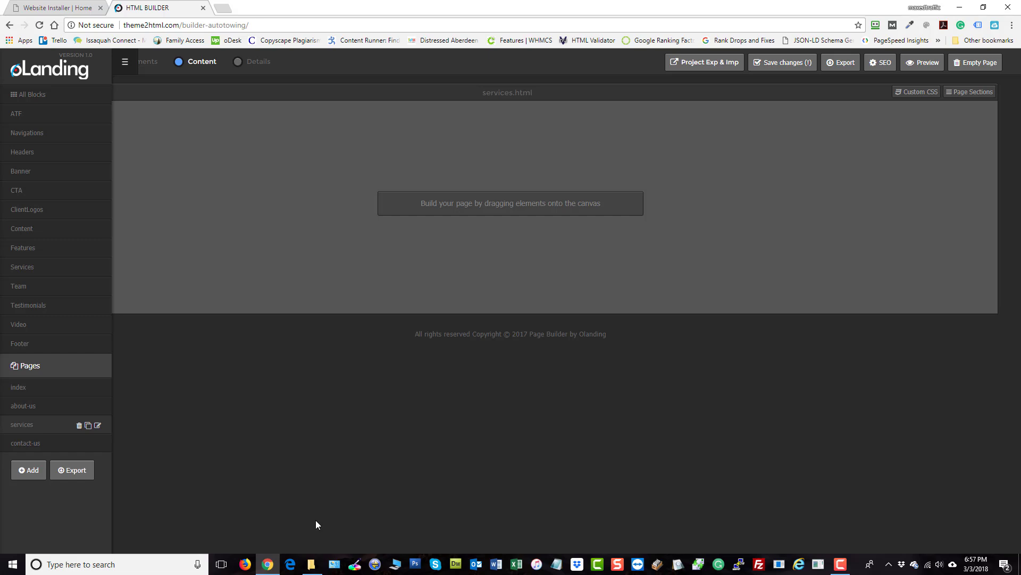
left_click(50, 231)
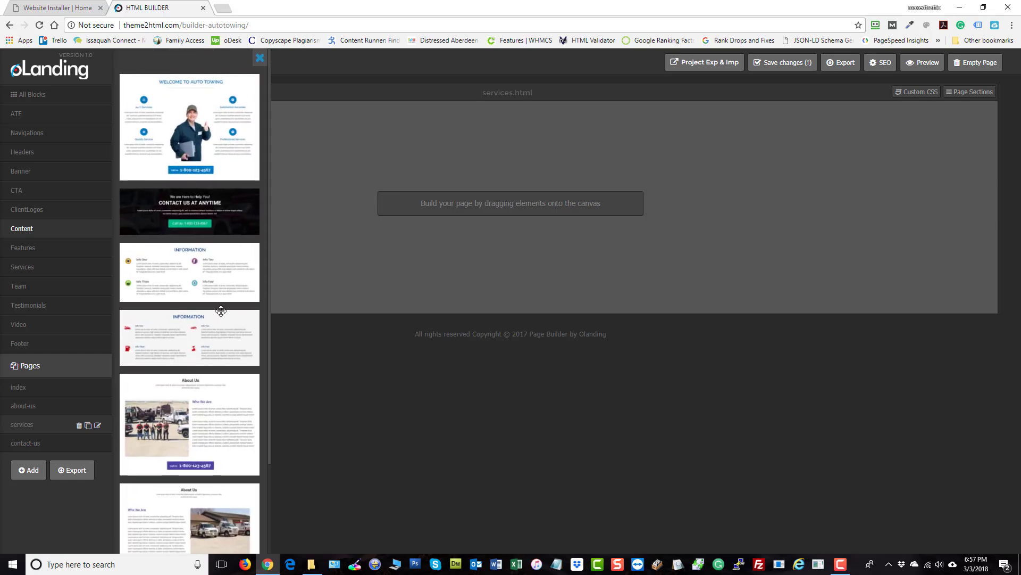
scroll(222, 312, "down", 2)
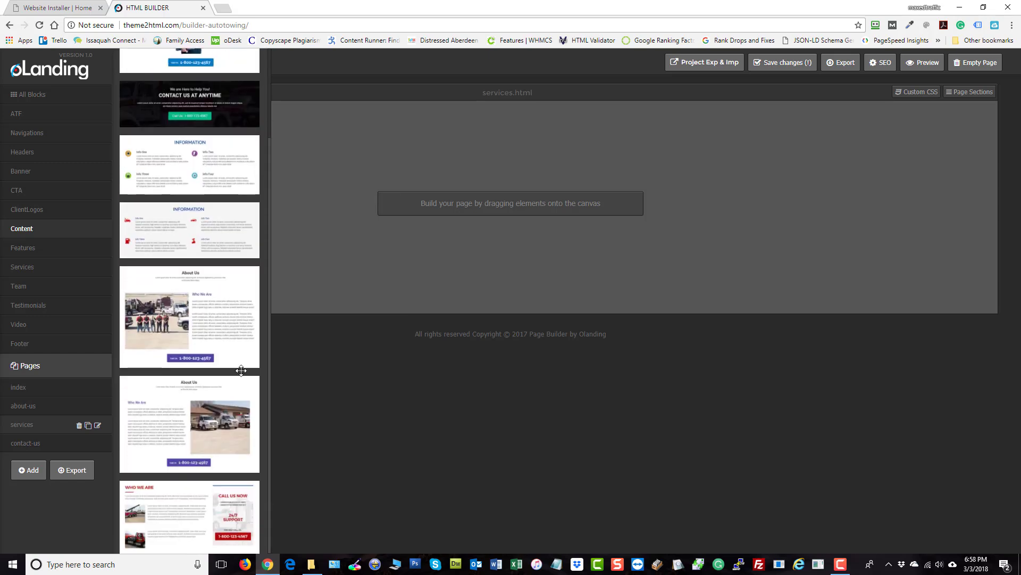
scroll(223, 388, "up", 2)
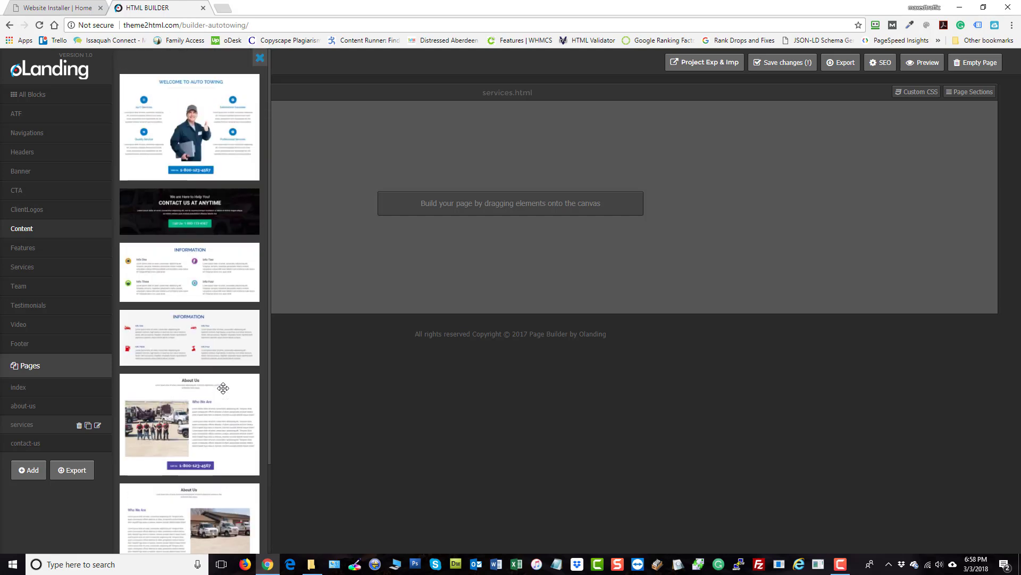
left_click(24, 247)
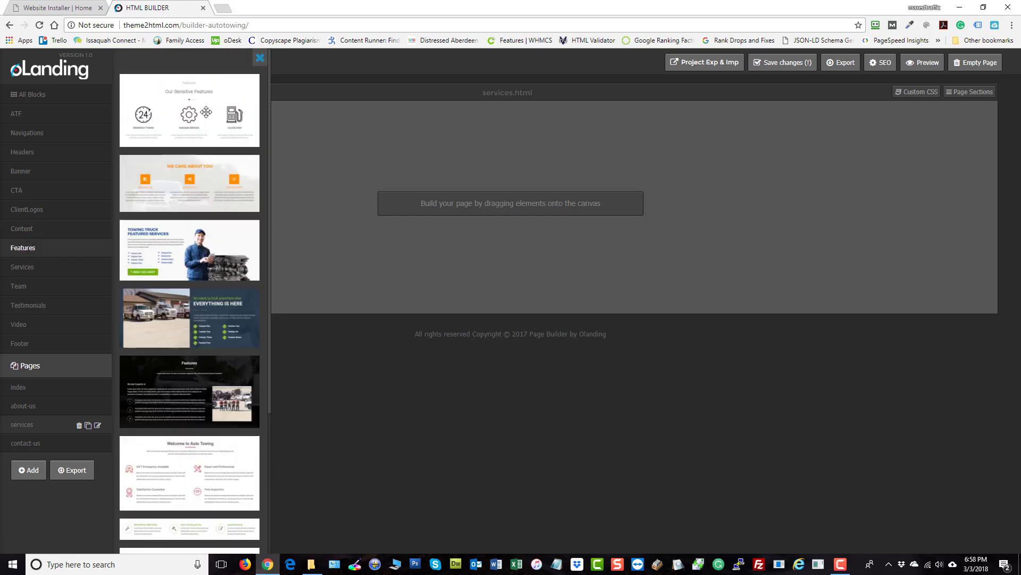
left_click(40, 265)
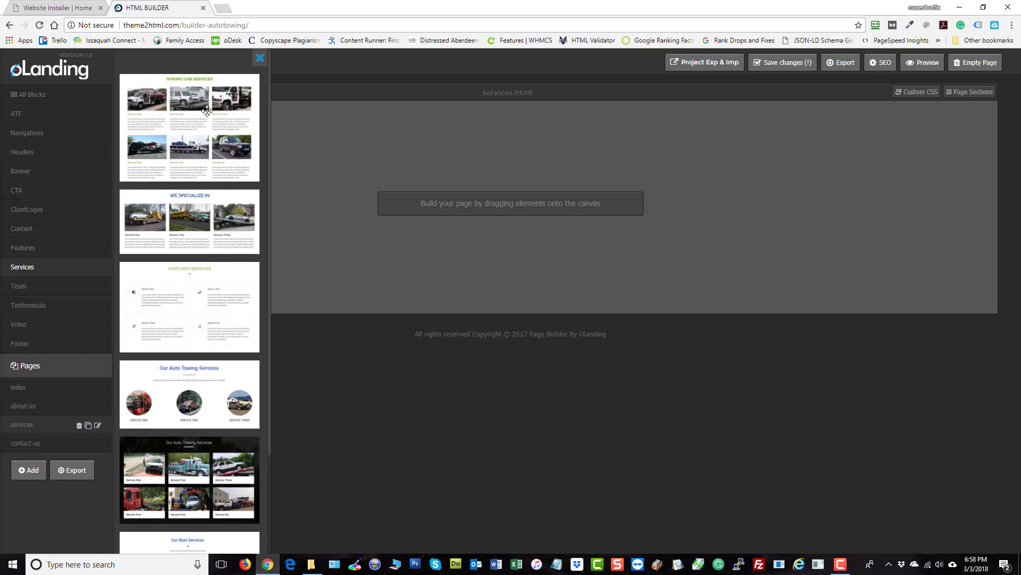
left_click_drag(196, 107, 652, 285)
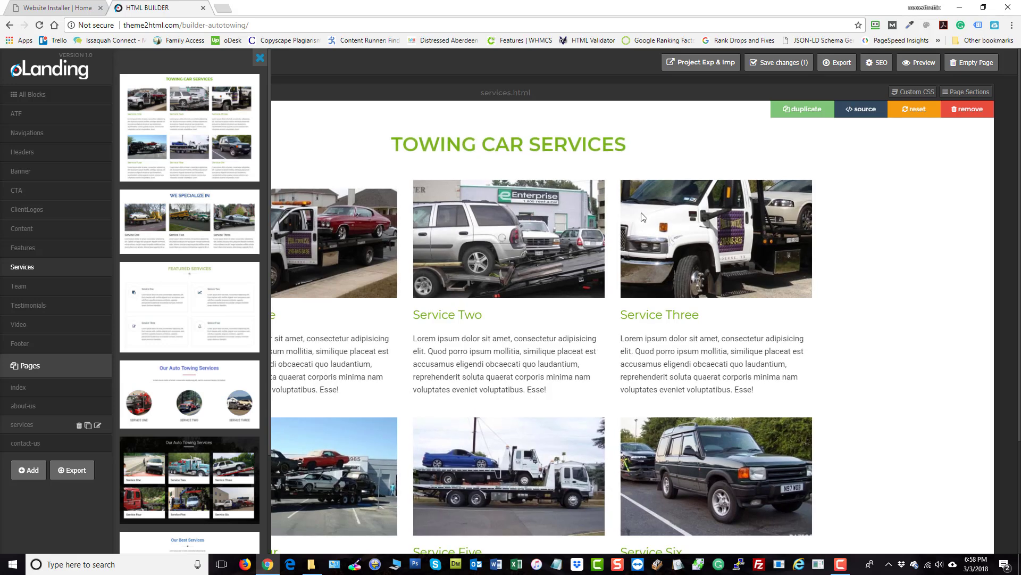
scroll(437, 362, "down", 3)
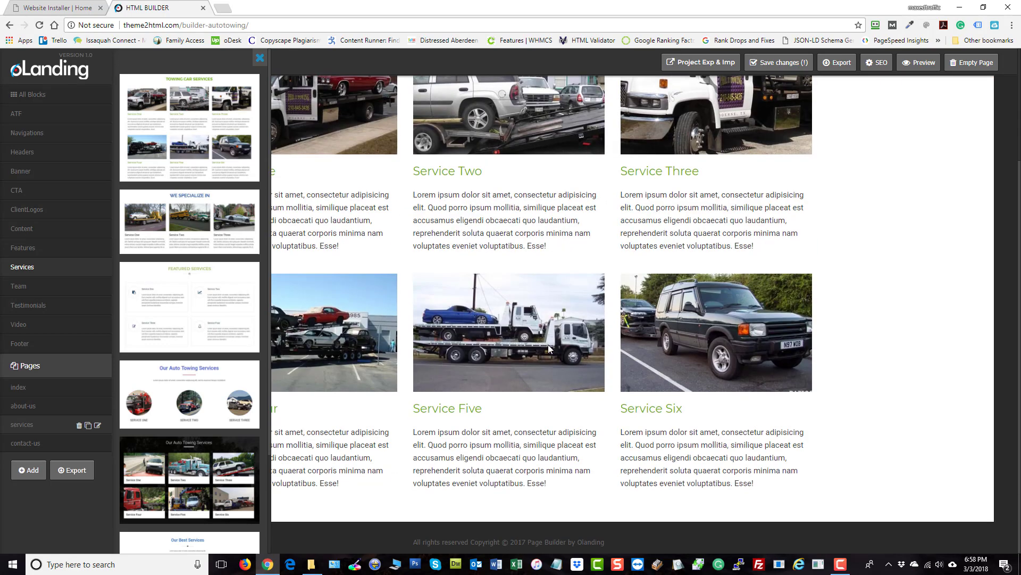
Add the Featured Services block and the dark Our Auto Towing Services block below Towing Car Services on the services page.
scroll(460, 301, "up", 2)
scroll(571, 303, "down", 2)
left_click_drag(202, 276, 523, 483)
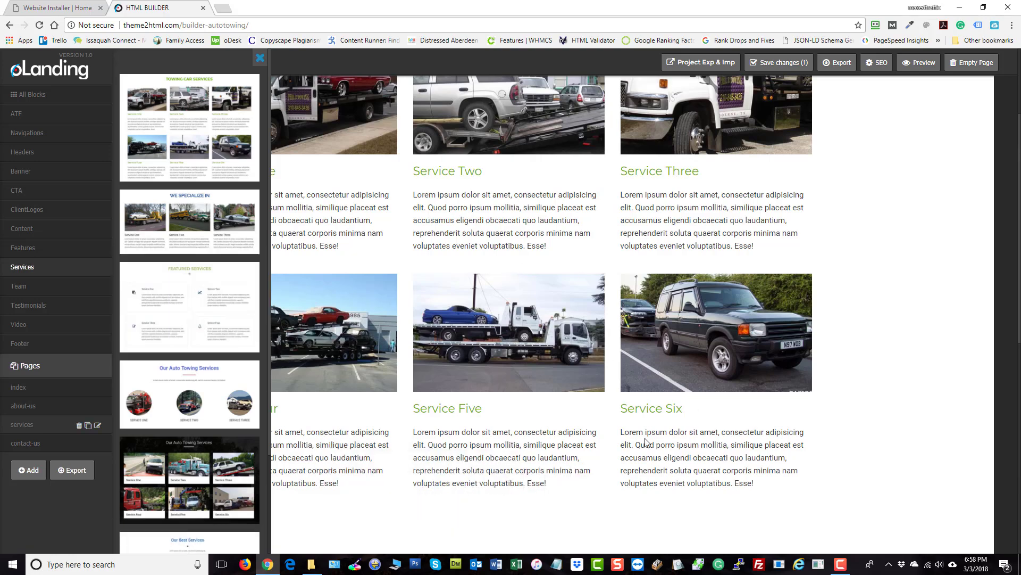
scroll(646, 441, "down", 8)
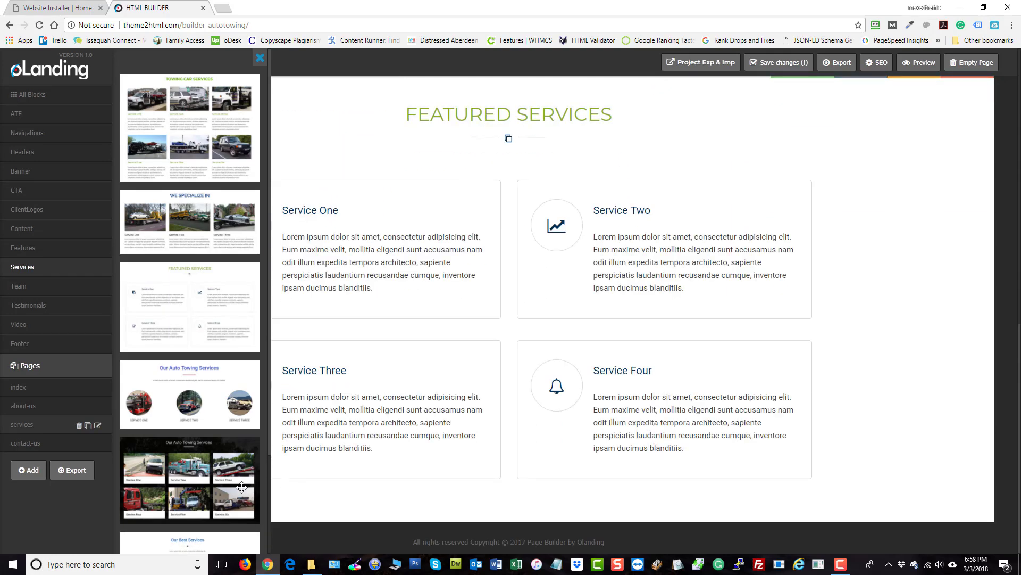
left_click_drag(200, 463, 322, 509)
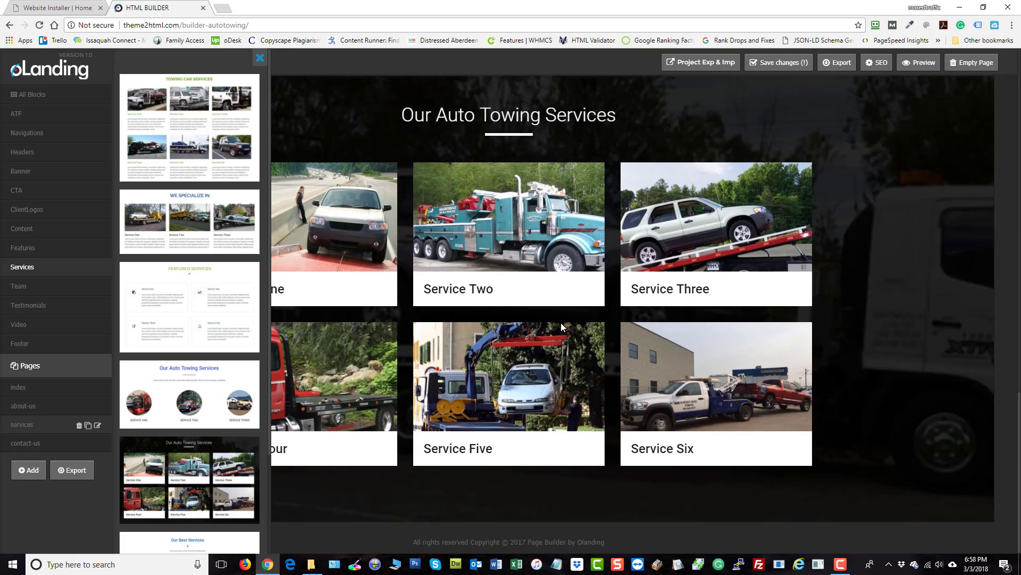
scroll(561, 322, "up", 15)
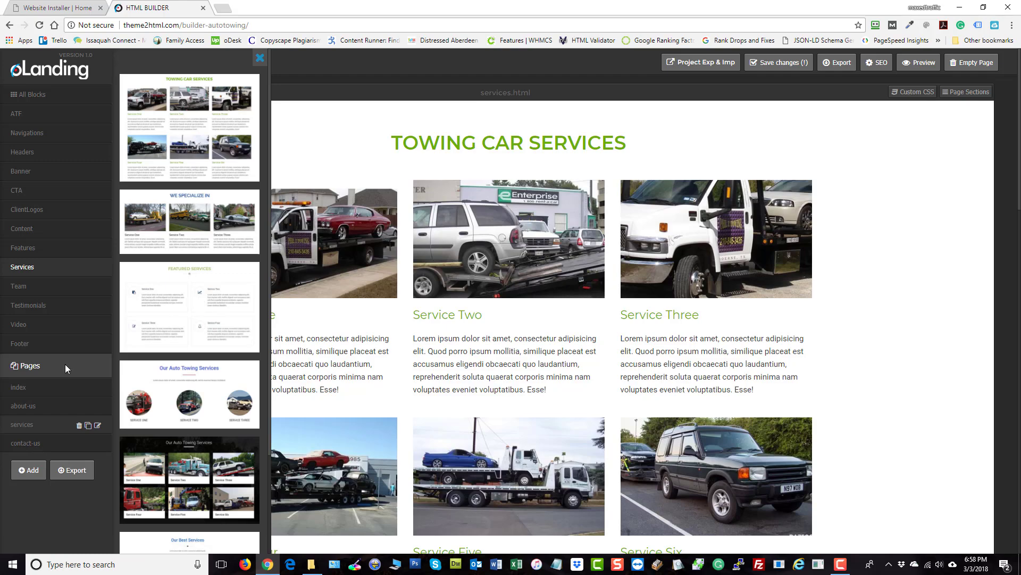
Add the white footer with Contact Us, Find Us on Map and Follow Us columns at the end of the services page.
left_click(33, 345)
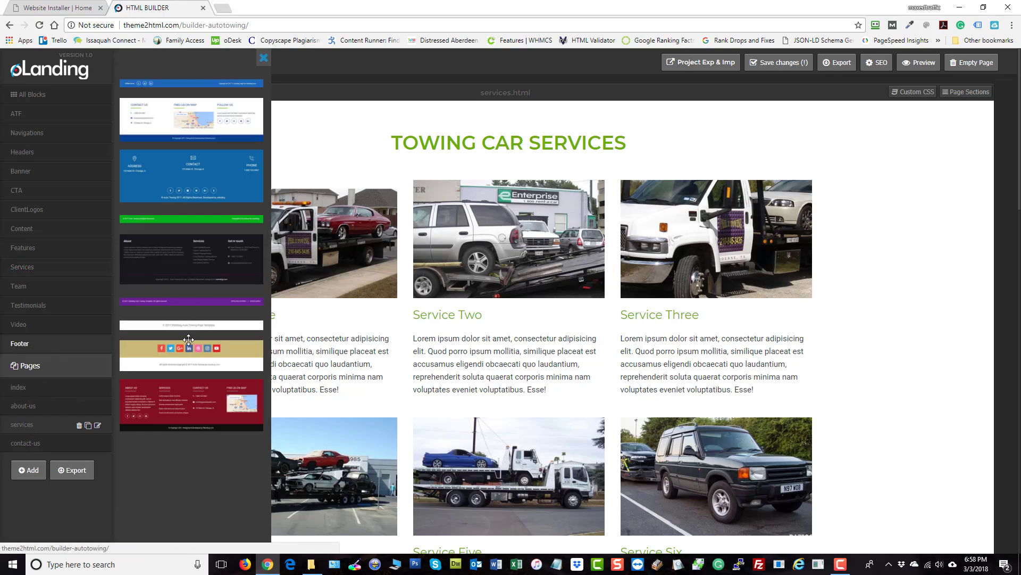
scroll(524, 391, "down", 18)
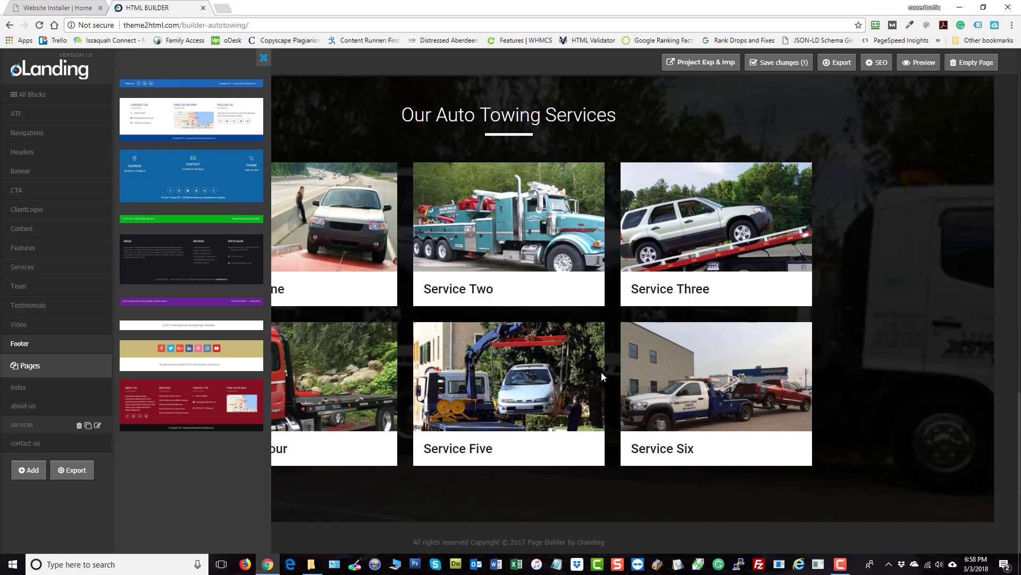
left_click_drag(190, 119, 735, 325)
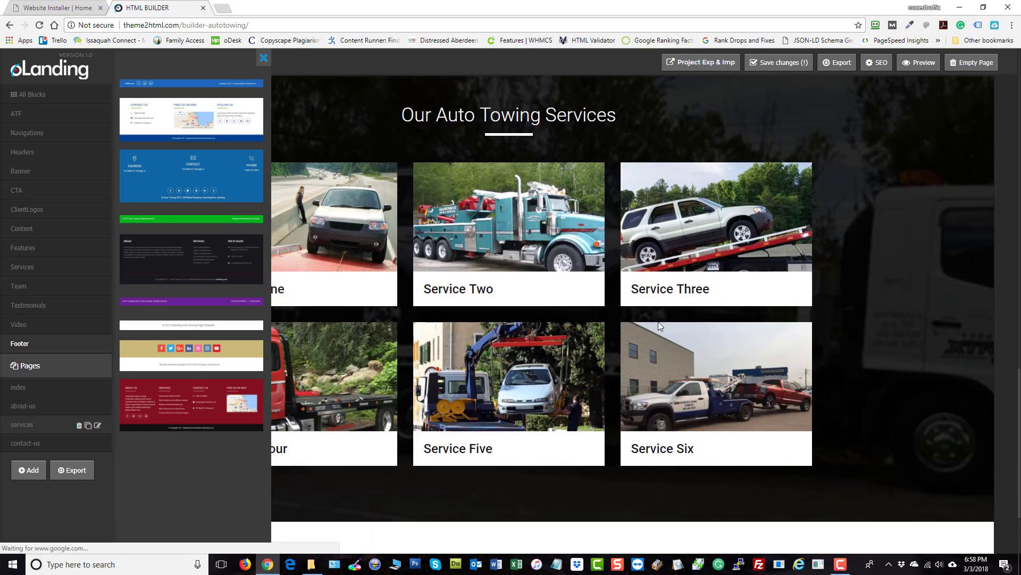
scroll(658, 322, "down", 2)
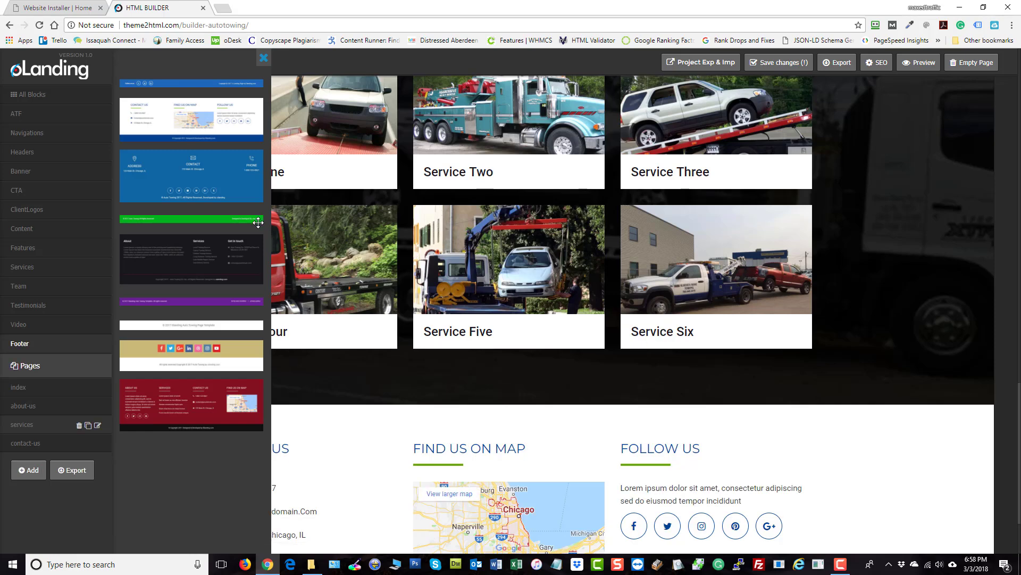
Insert the dark blue Clients Testimonials block between Our Auto Towing Services and the footer, and look over the services page.
left_click(40, 306)
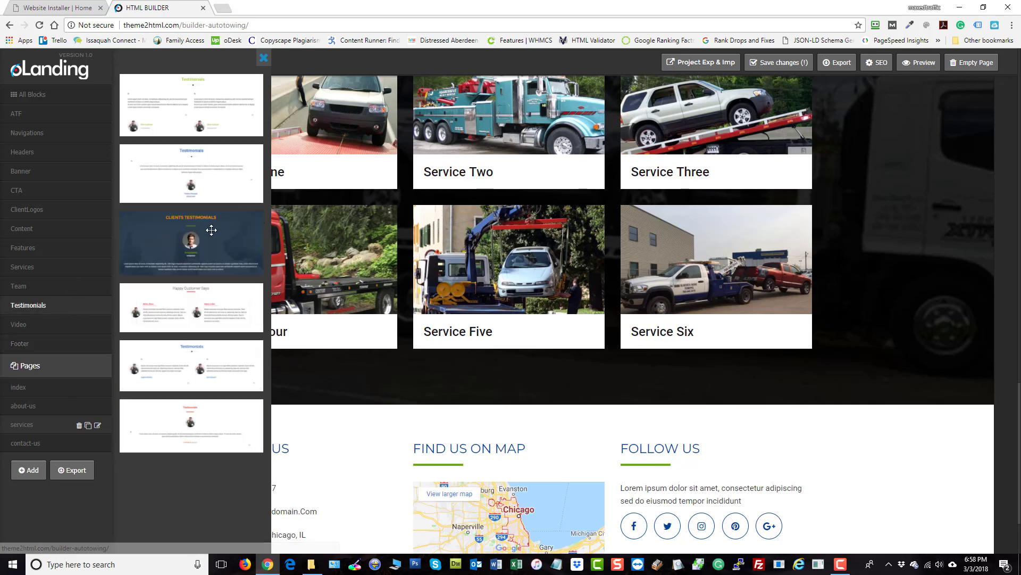
left_click_drag(210, 228, 553, 452)
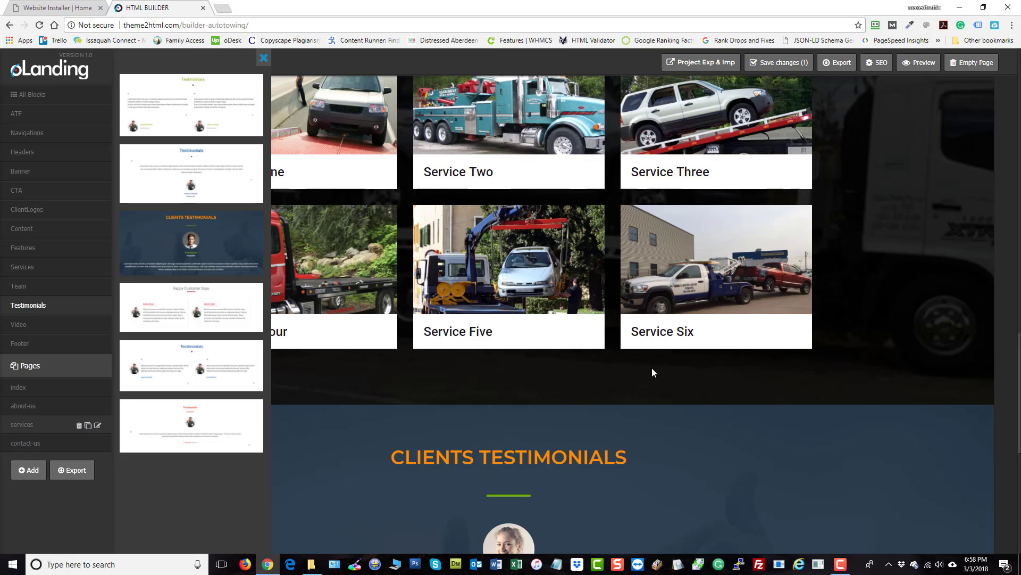
scroll(652, 368, "down", 7)
scroll(645, 379, "up", 8)
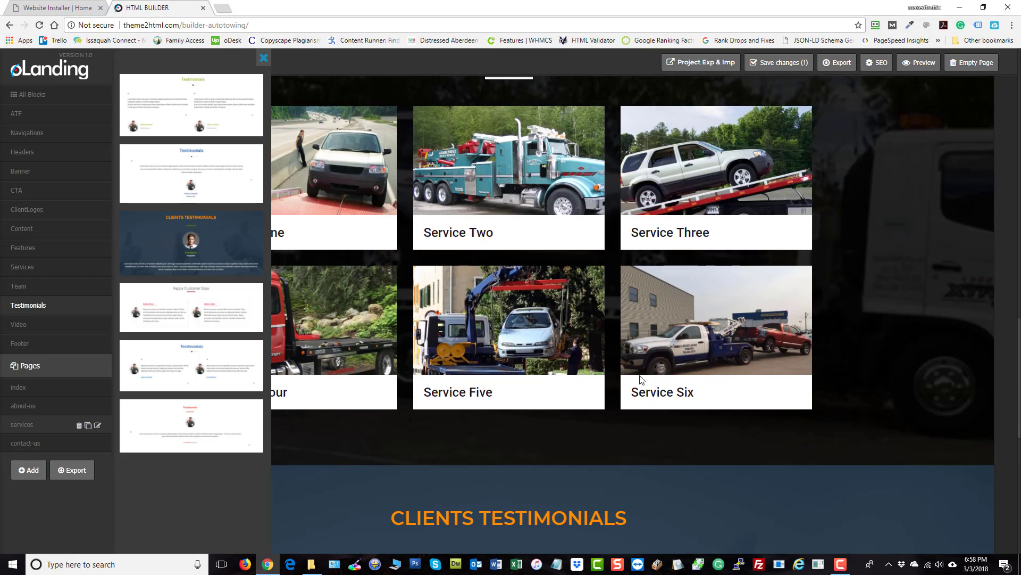
scroll(627, 370, "up", 10)
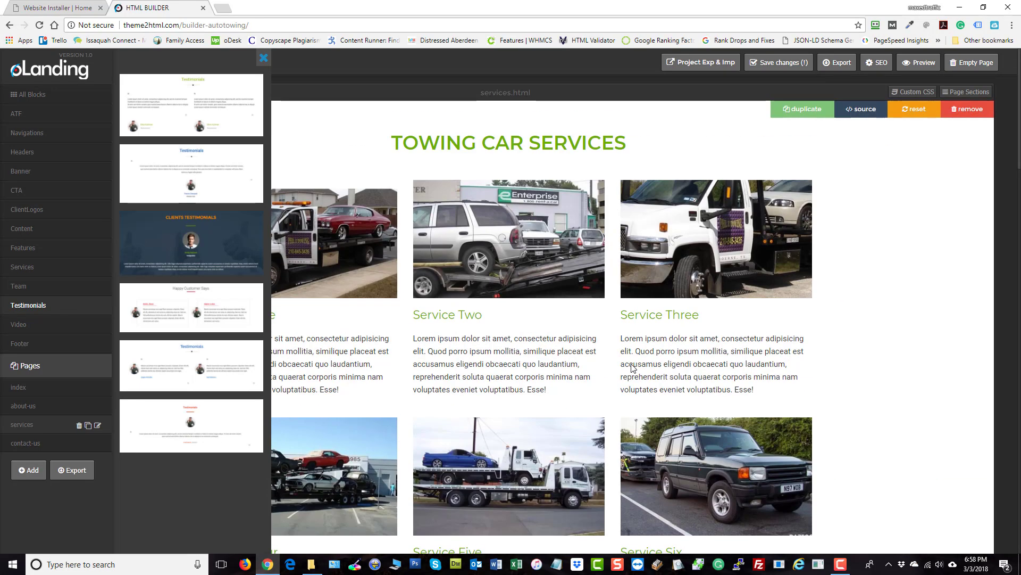
Add the light navigation bar with Home, About Us and Contact Us links above Towing Car Services, and compare it with the index page's header.
mouse_move(39, 140)
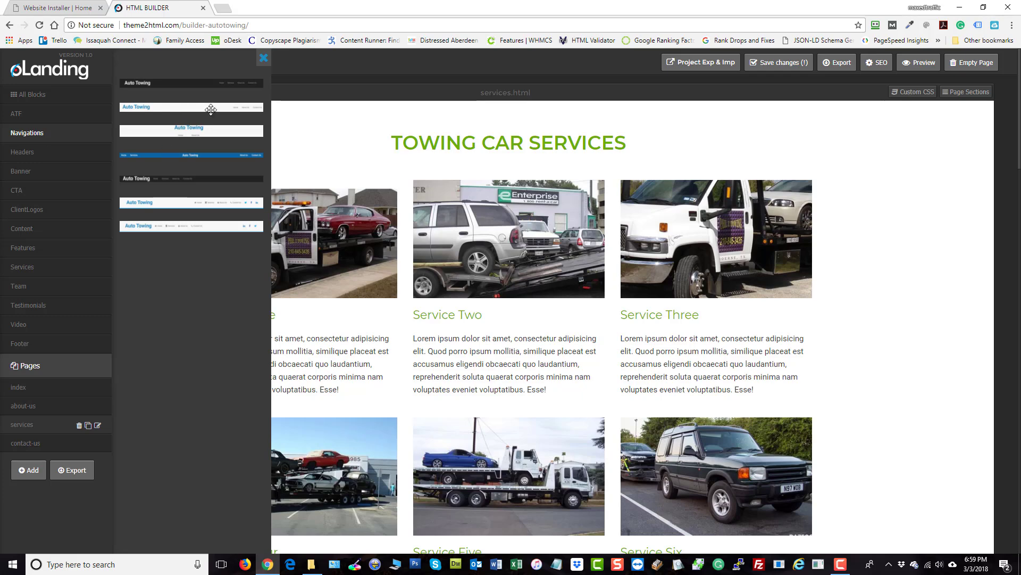
left_click_drag(210, 109, 354, 258)
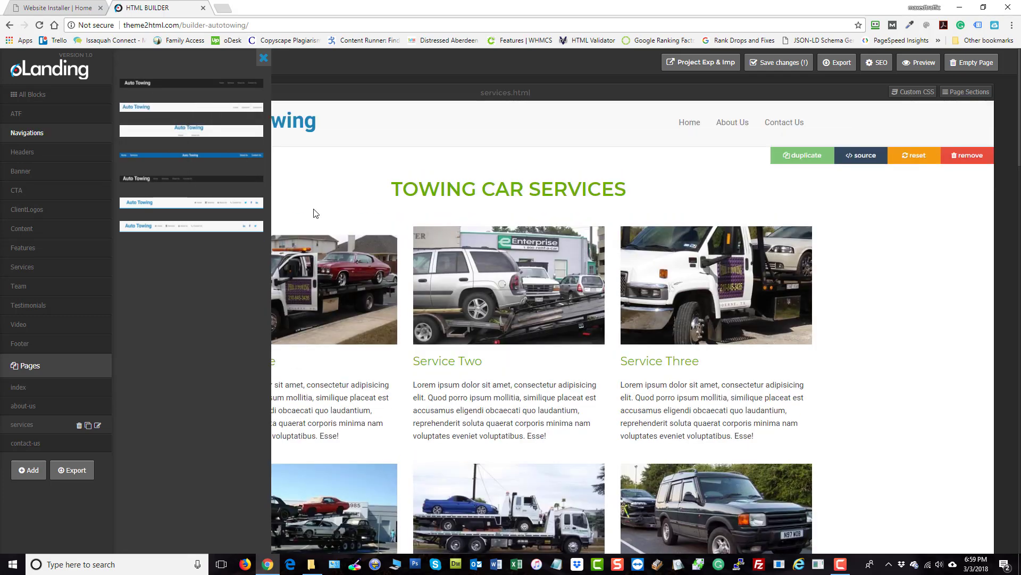
left_click(27, 392)
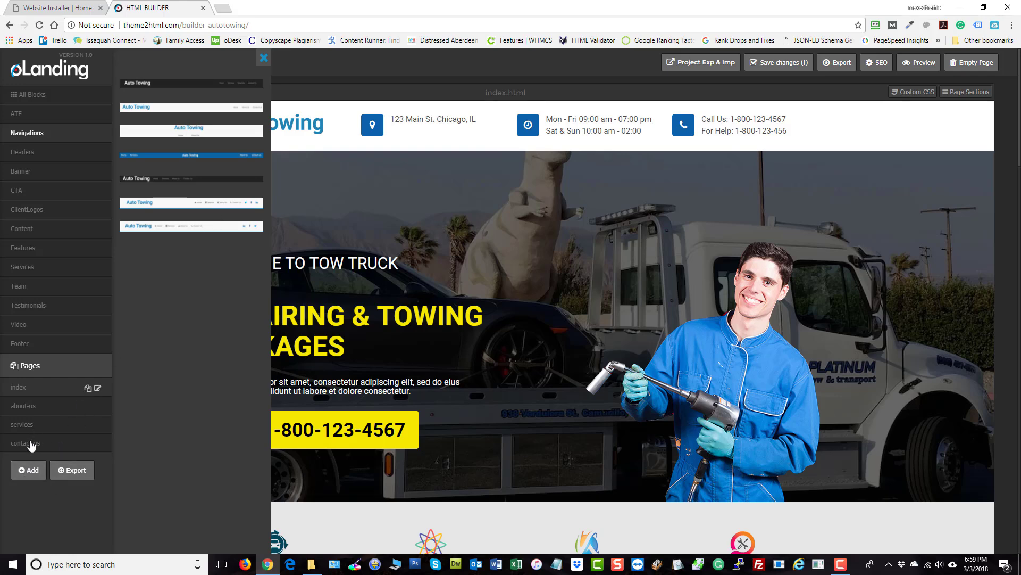
left_click(22, 425)
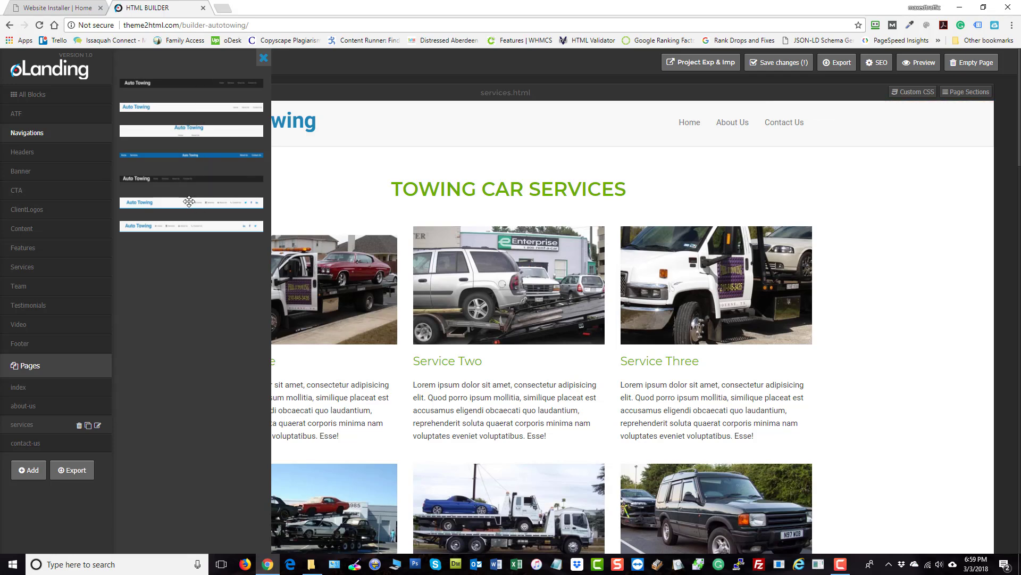
Try the two navigation bars with icon links and social icons below the existing one on the services page, and remove both.
left_click_drag(189, 201, 434, 160)
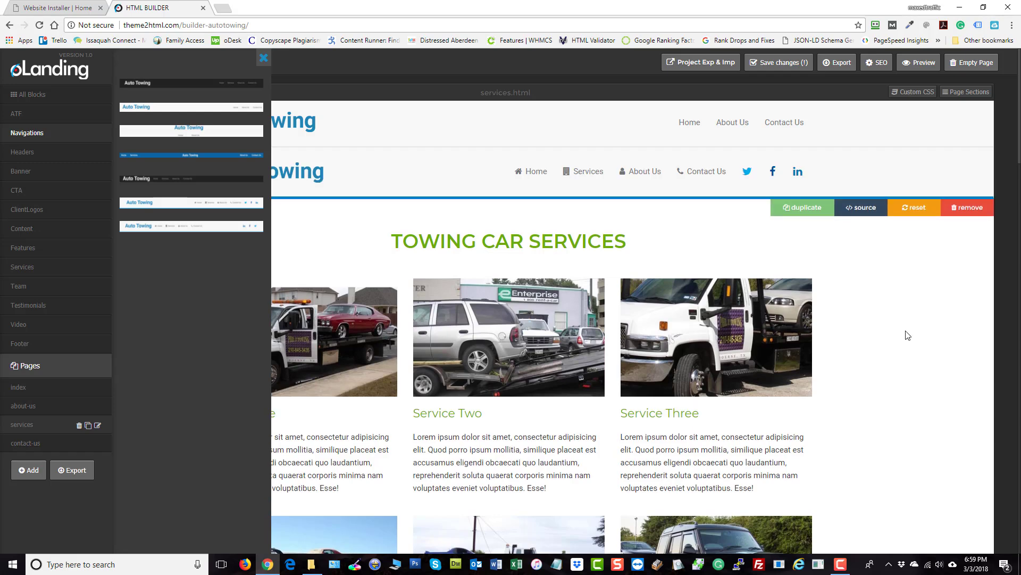
left_click_drag(174, 226, 541, 255)
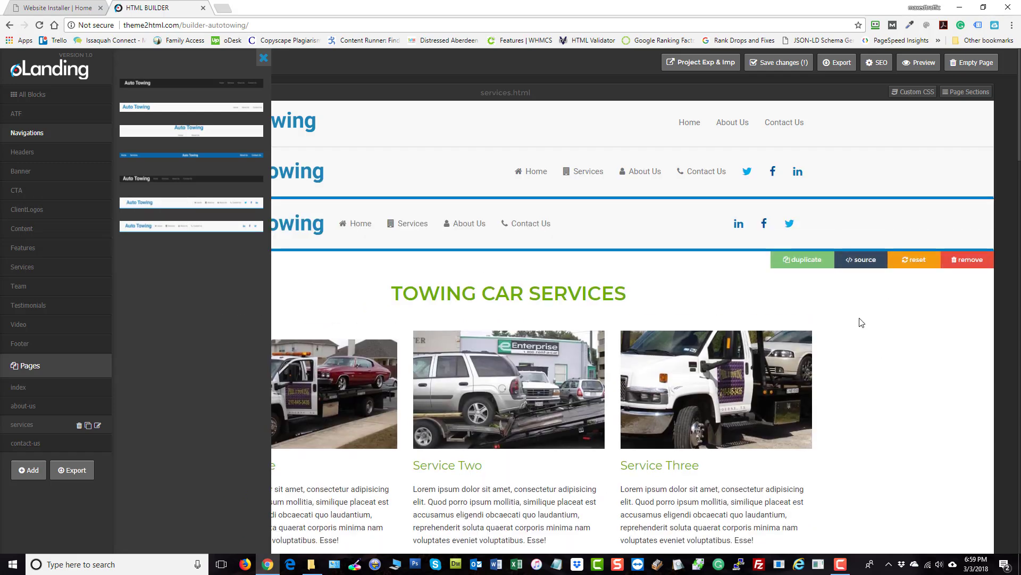
left_click(964, 214)
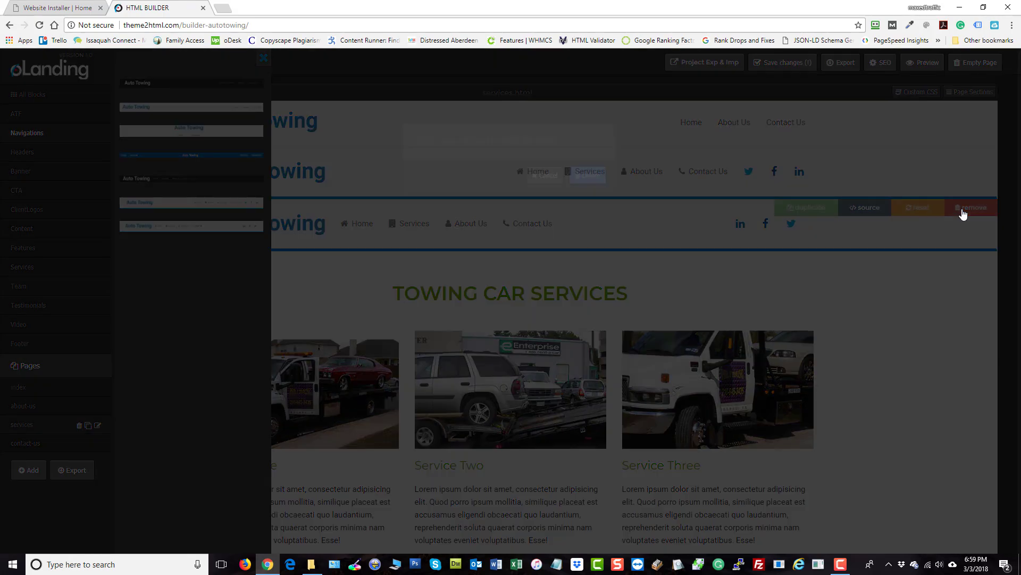
left_click(590, 176)
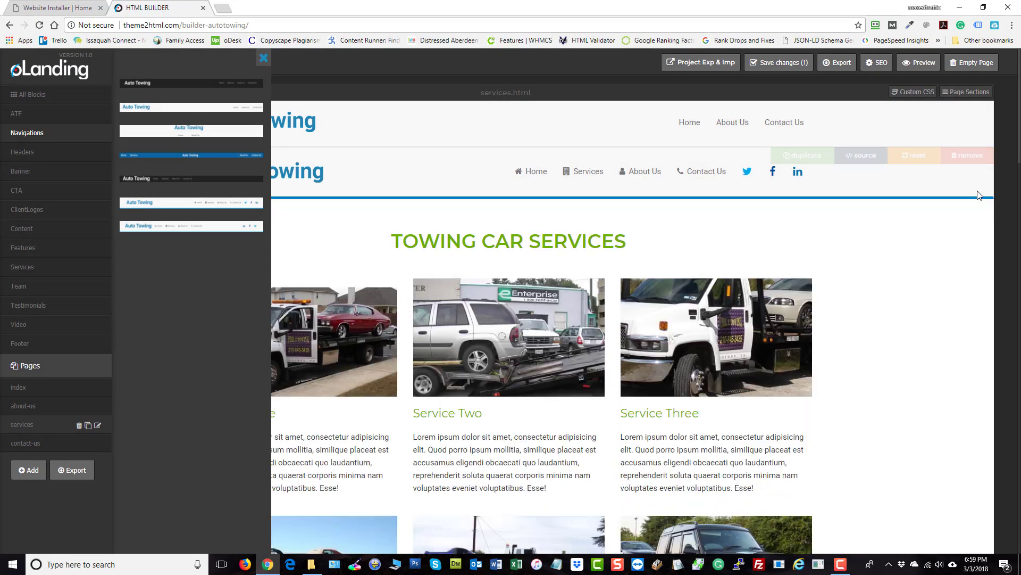
left_click(973, 155)
left_click(589, 176)
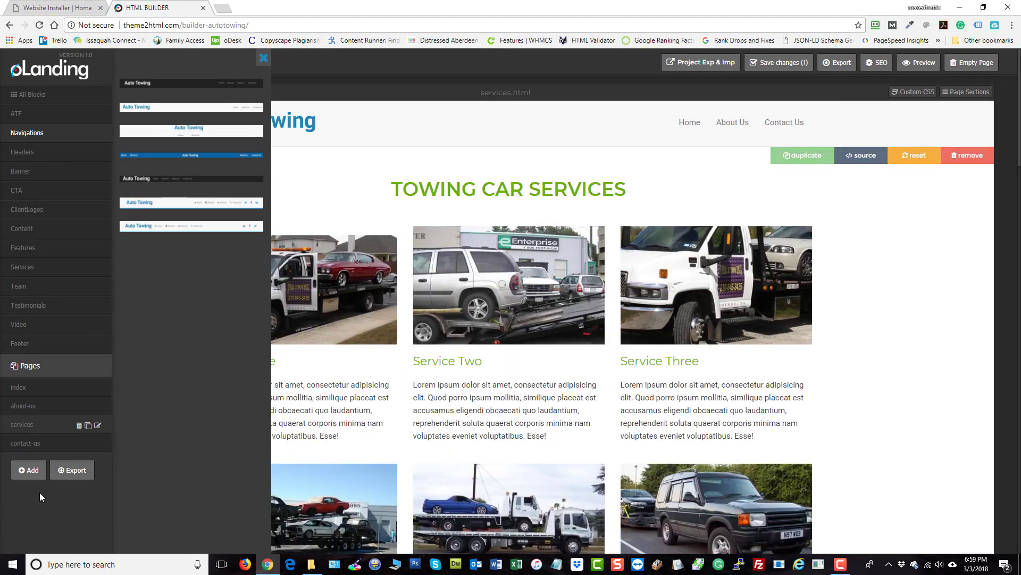
Open the empty contact-us page, add the Call Us Now block with its phone button, and place the address, hours and phone header above it.
left_click(32, 443)
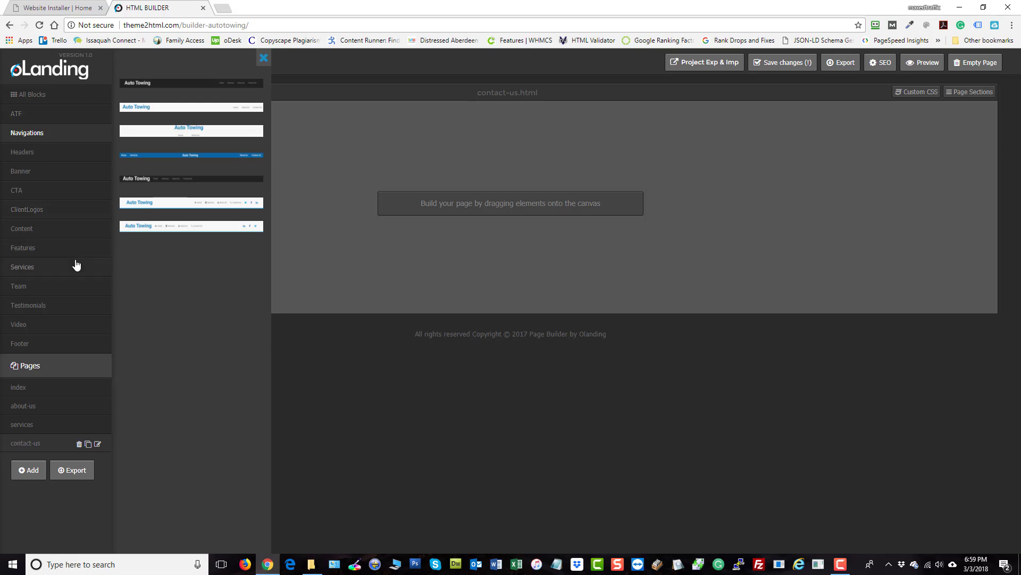
left_click(36, 190)
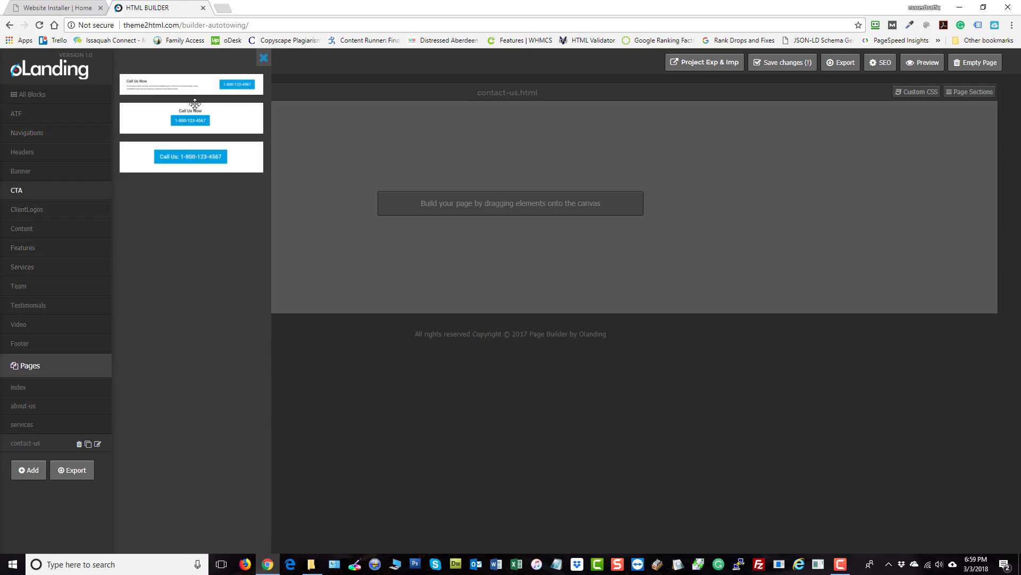
left_click_drag(153, 80, 698, 295)
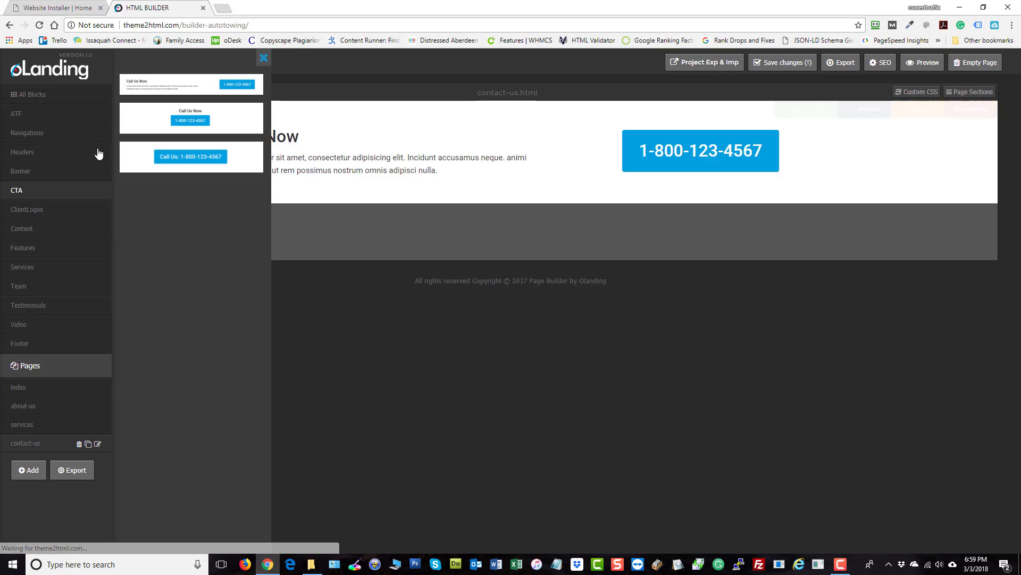
left_click(34, 155)
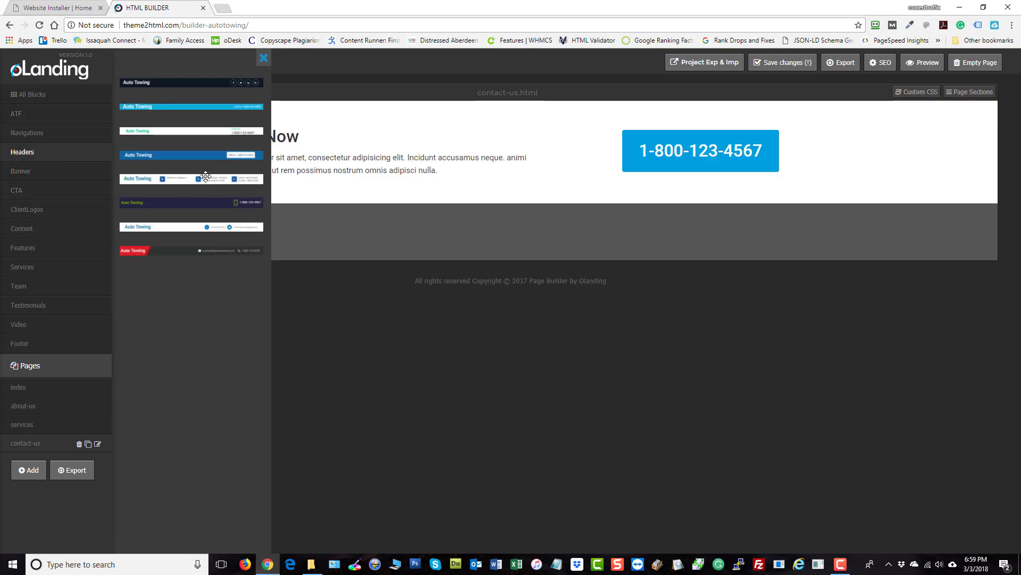
left_click_drag(205, 176, 571, 341)
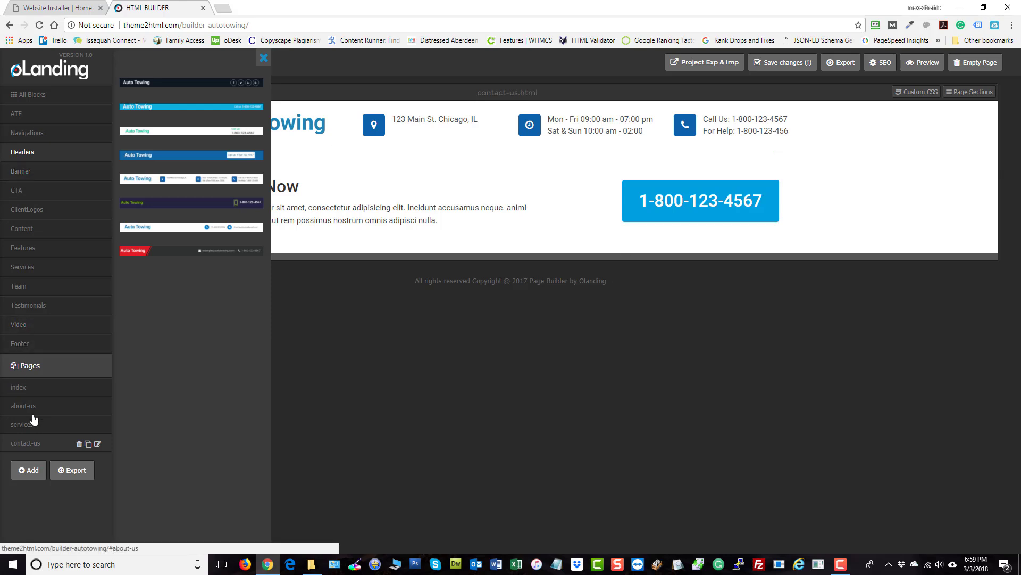
Try the white map footer on the contact-us page, delete it, and add the purple footer with terms and condition and privacy policy links.
left_click(30, 347)
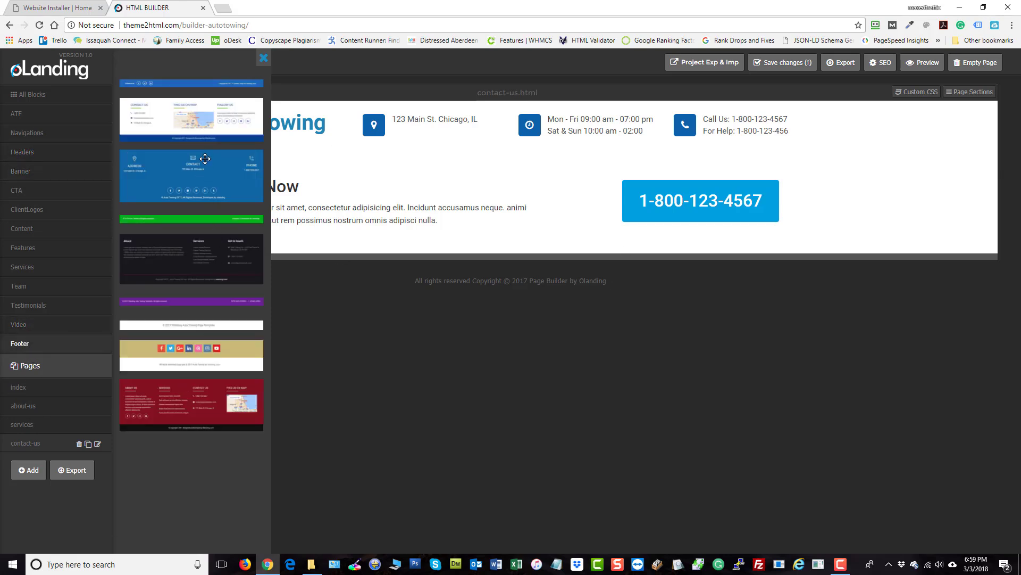
left_click_drag(205, 120, 617, 389)
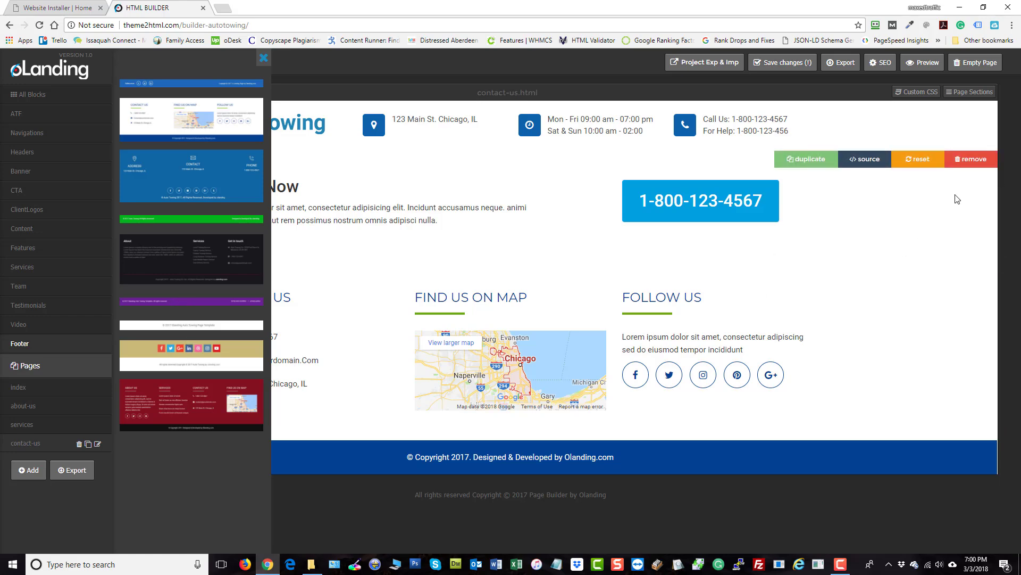
left_click(956, 265)
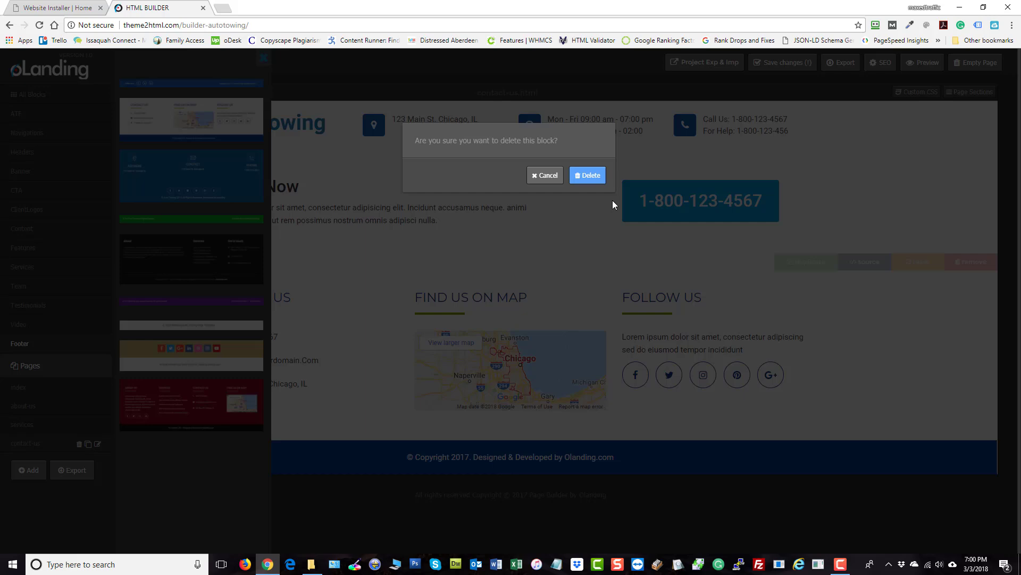
left_click(592, 177)
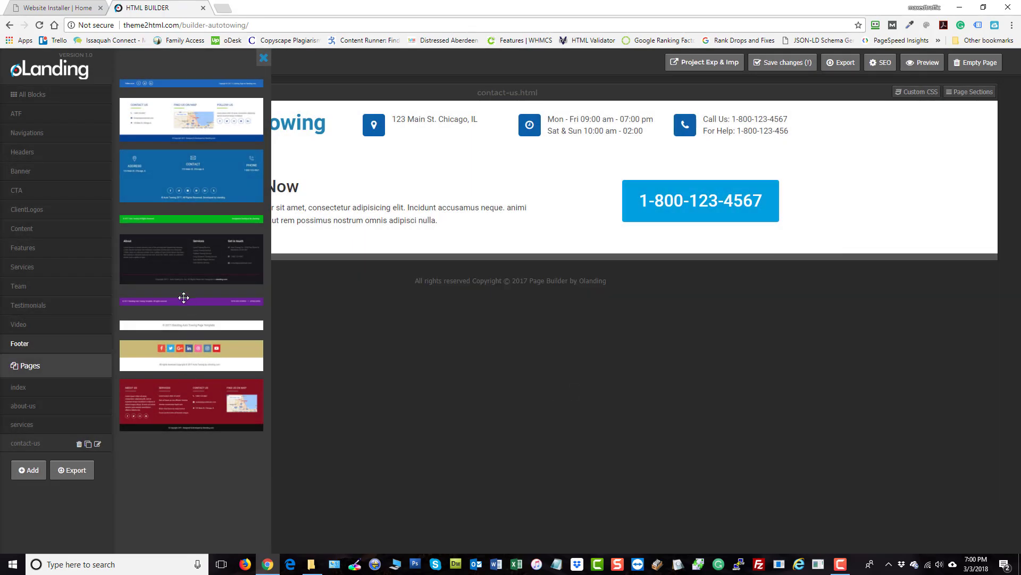
left_click_drag(183, 302, 564, 313)
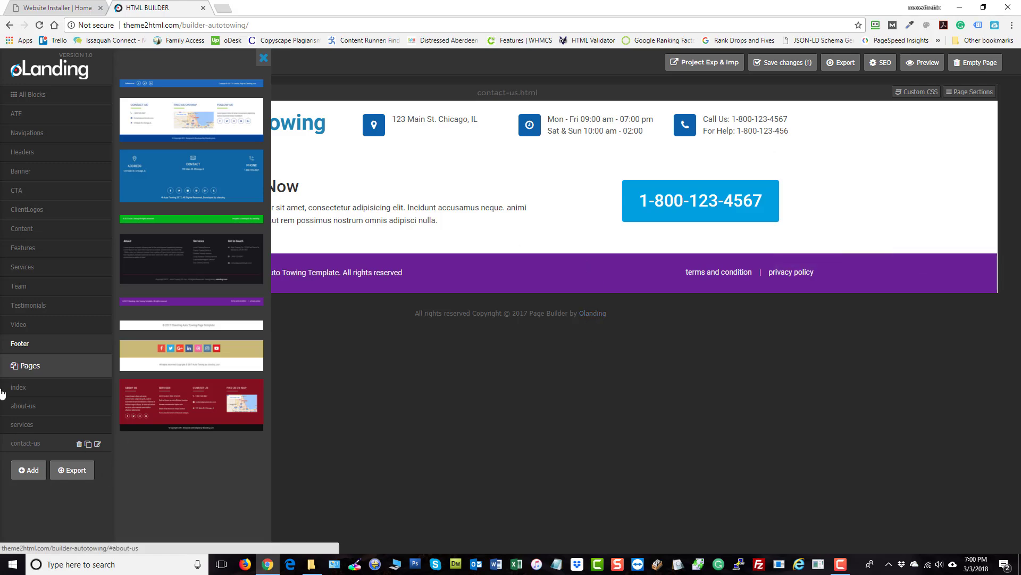
Open the services page and delete the light navigation bar above Towing Car Services.
left_click(23, 424)
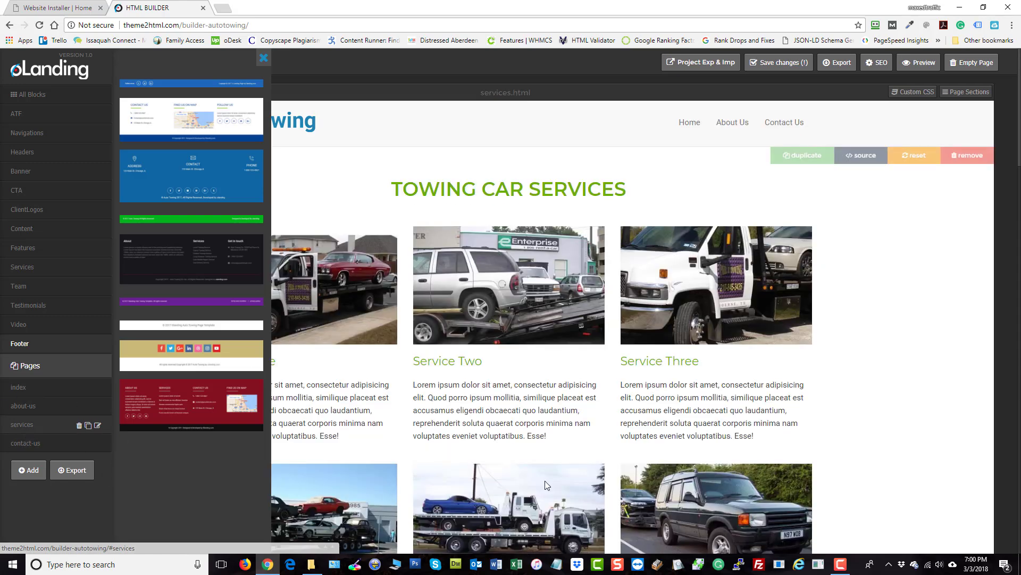
left_click(966, 156)
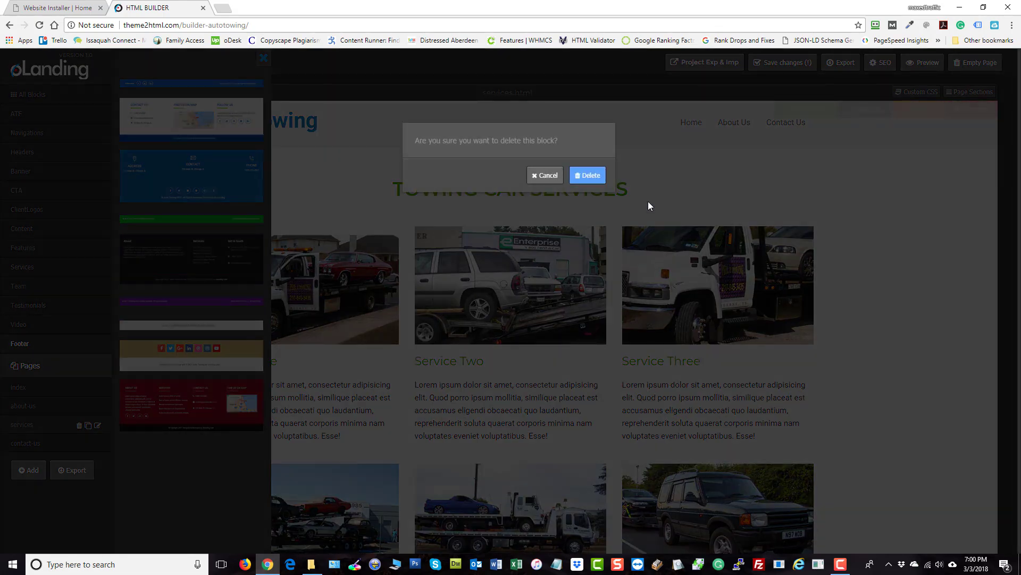
left_click(592, 177)
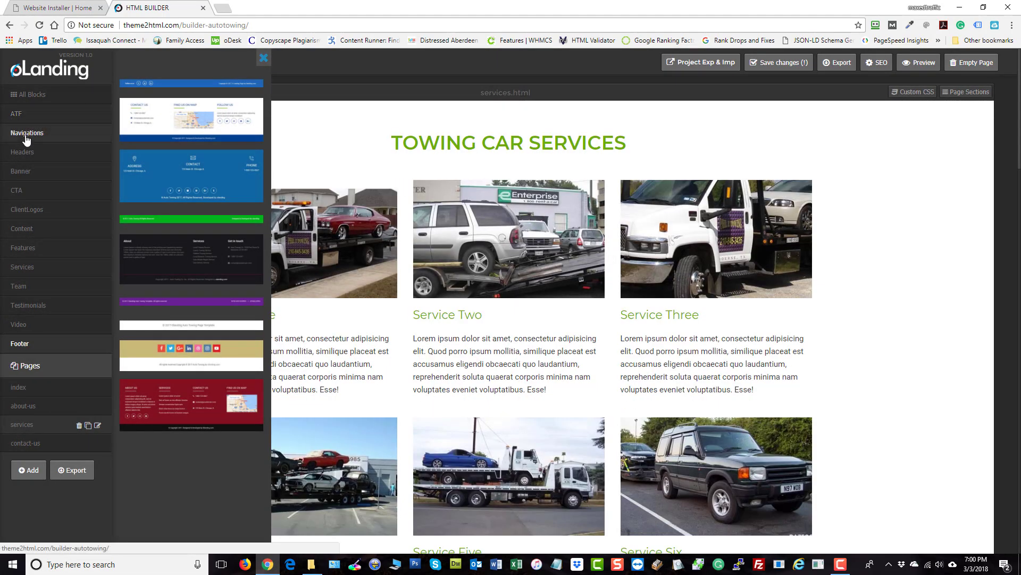
Place the white header with address, hours and phone above Towing Car Services, save the changes, and review the services page.
left_click(21, 153)
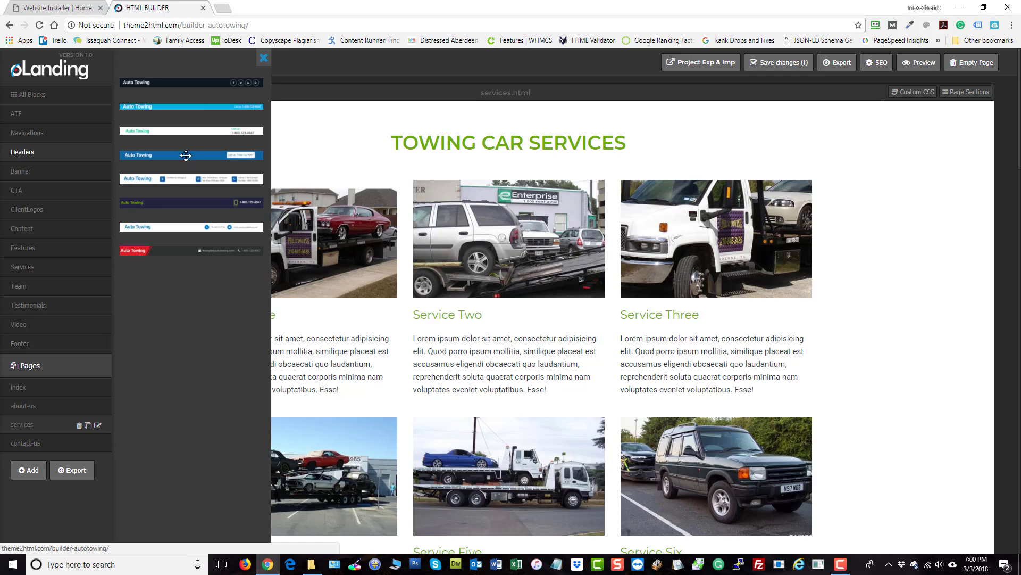
left_click_drag(187, 179, 330, 133)
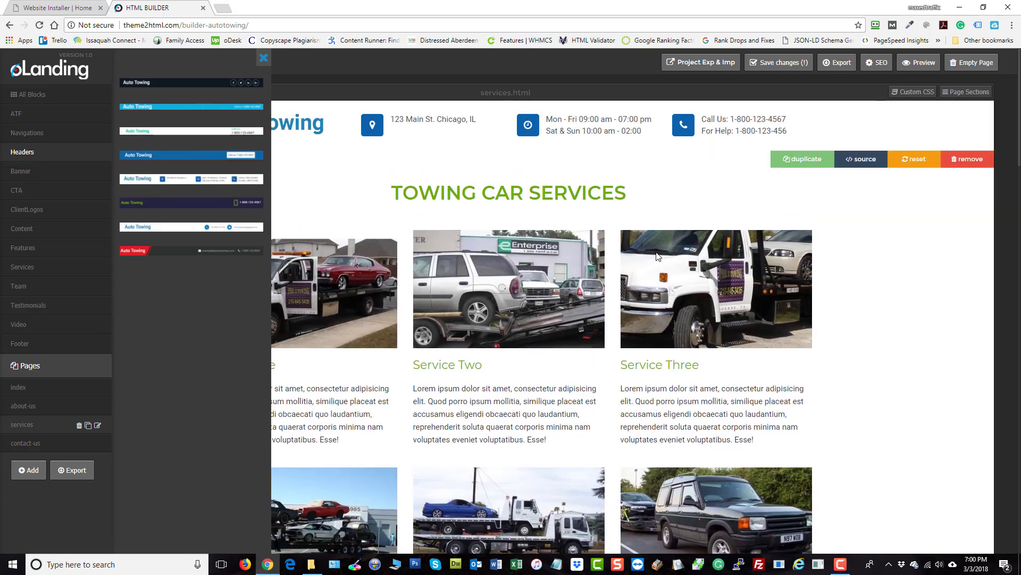
left_click(265, 59)
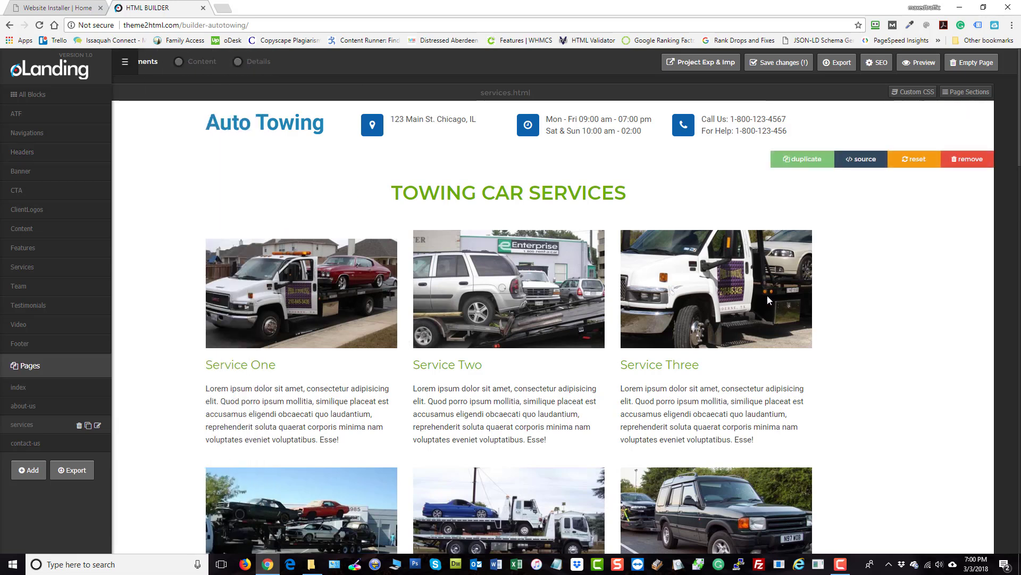
left_click(777, 63)
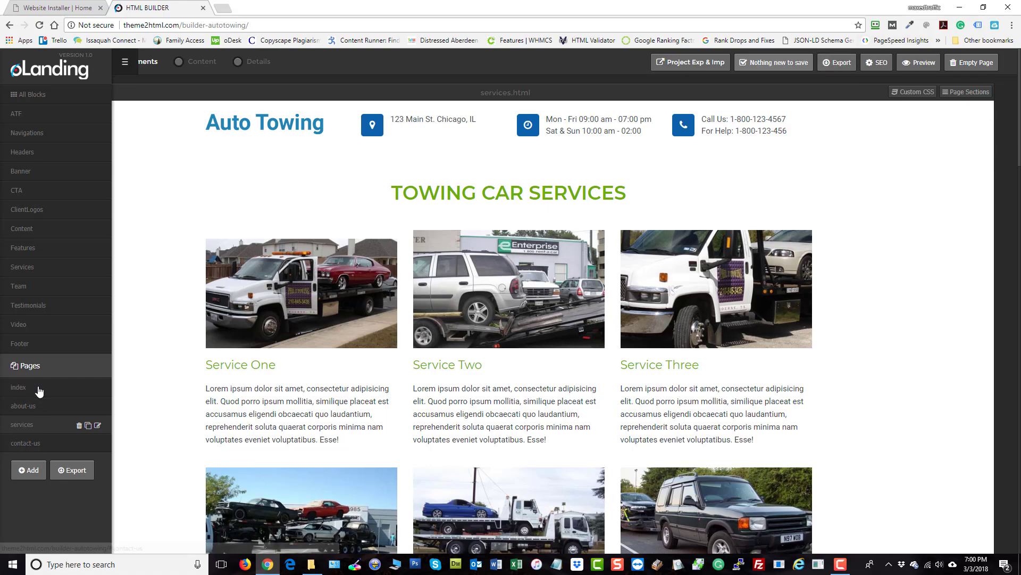
scroll(700, 426, "down", 8)
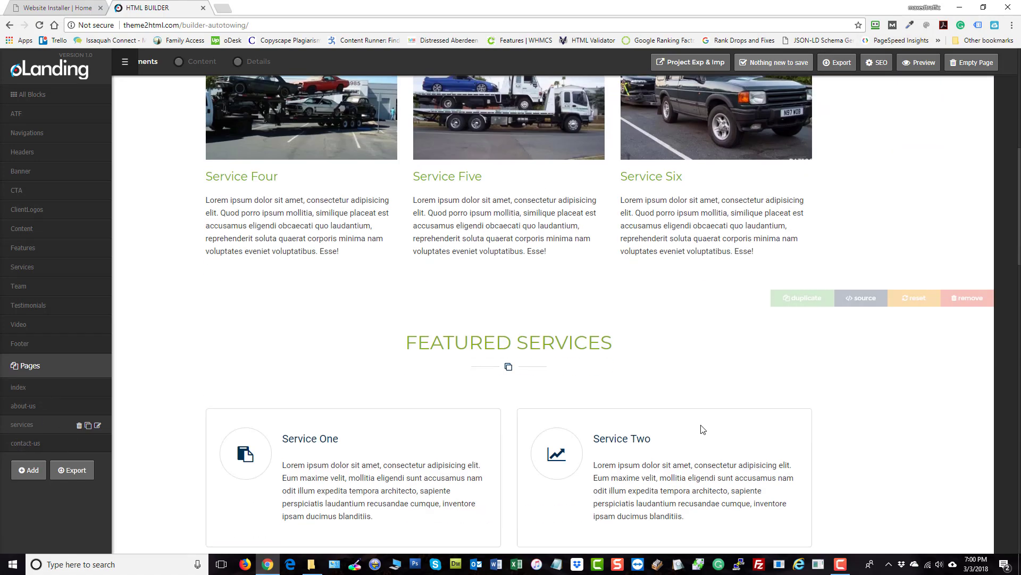
scroll(703, 429, "up", 8)
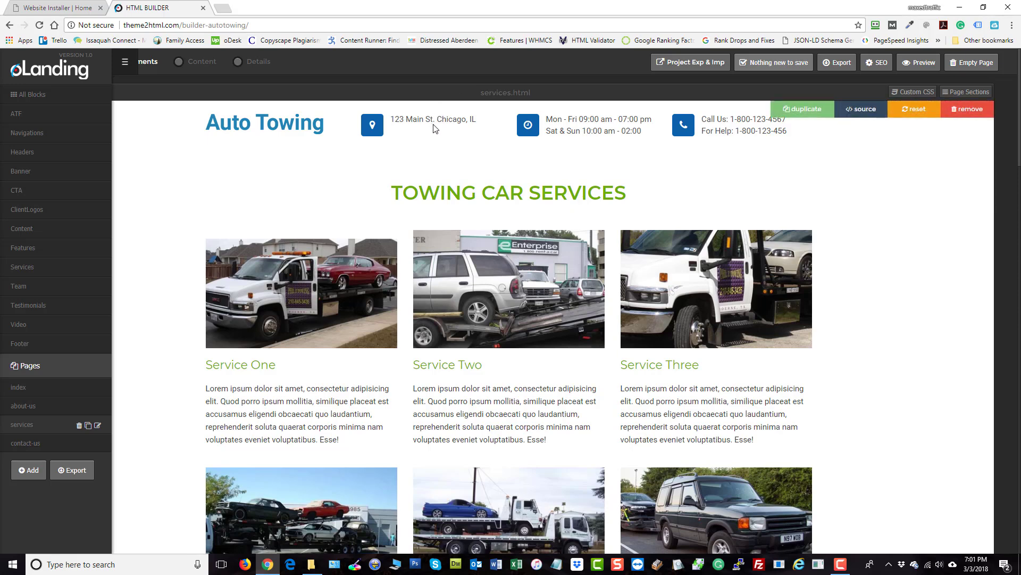
Add the dark navigation bar with Home, Services, About Us and Contact Us above Towing Car Services, and delete the address and phone header.
left_click(50, 140)
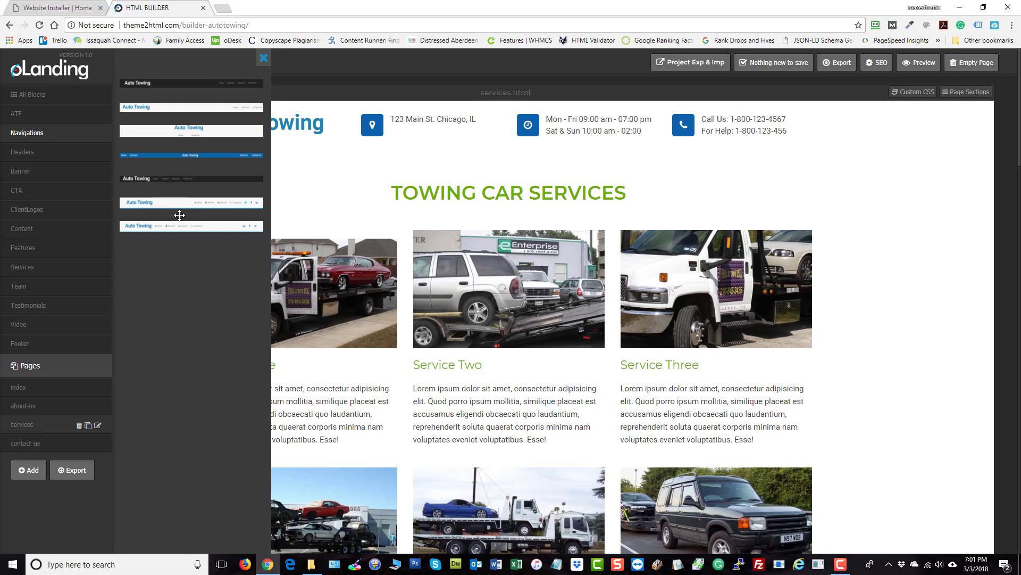
mouse_move(558, 136)
left_click_drag(191, 86, 494, 188)
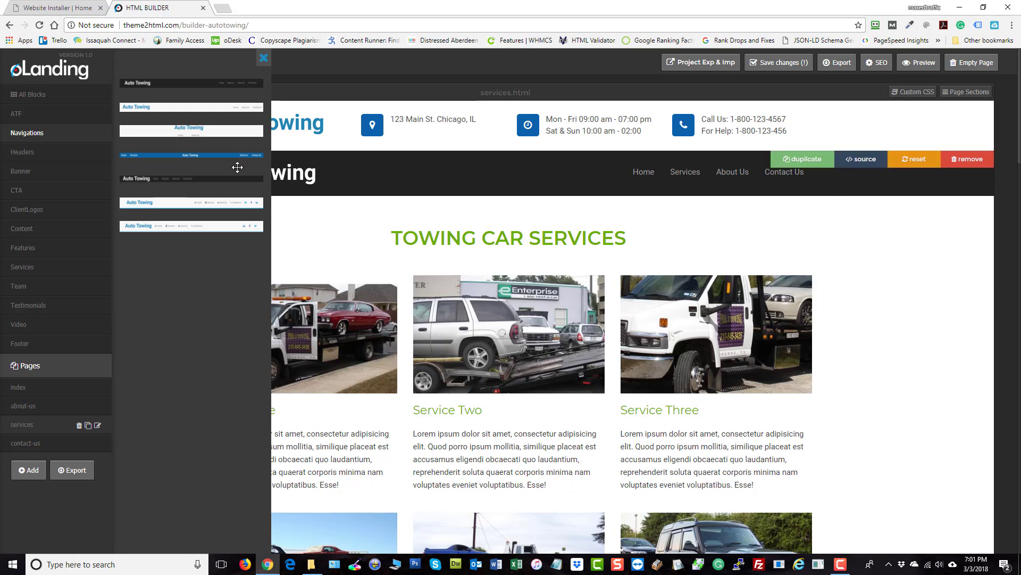
left_click(952, 110)
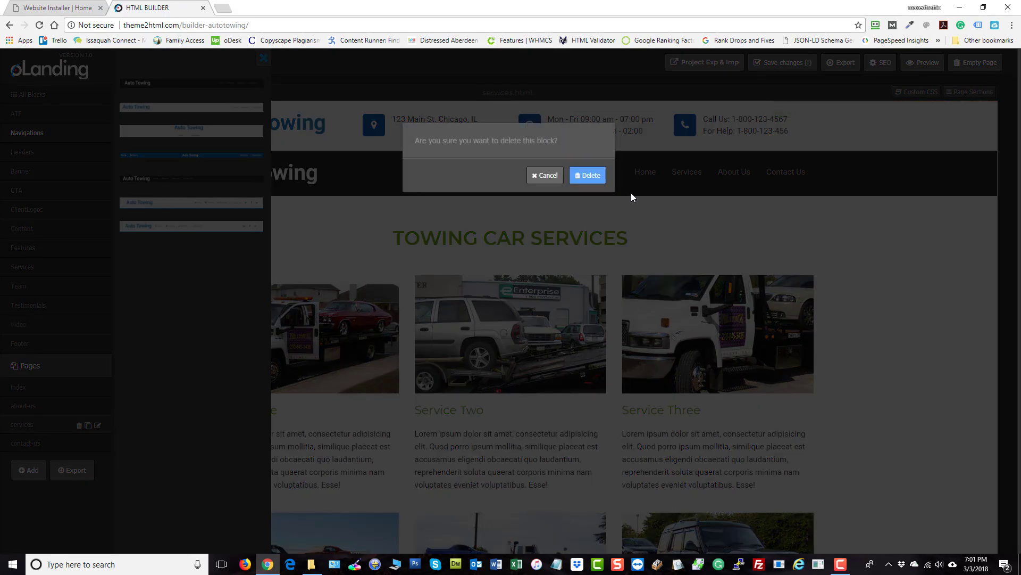
left_click(587, 178)
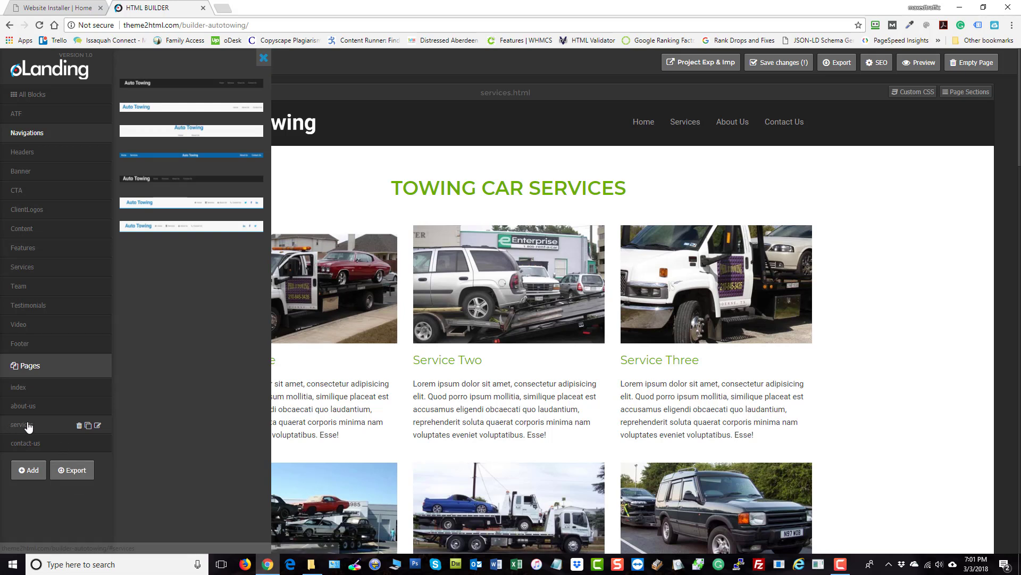
On the index page, add the same dark navigation bar above the Welcome to Tow Truck banner and delete the address and phone header.
left_click(30, 393)
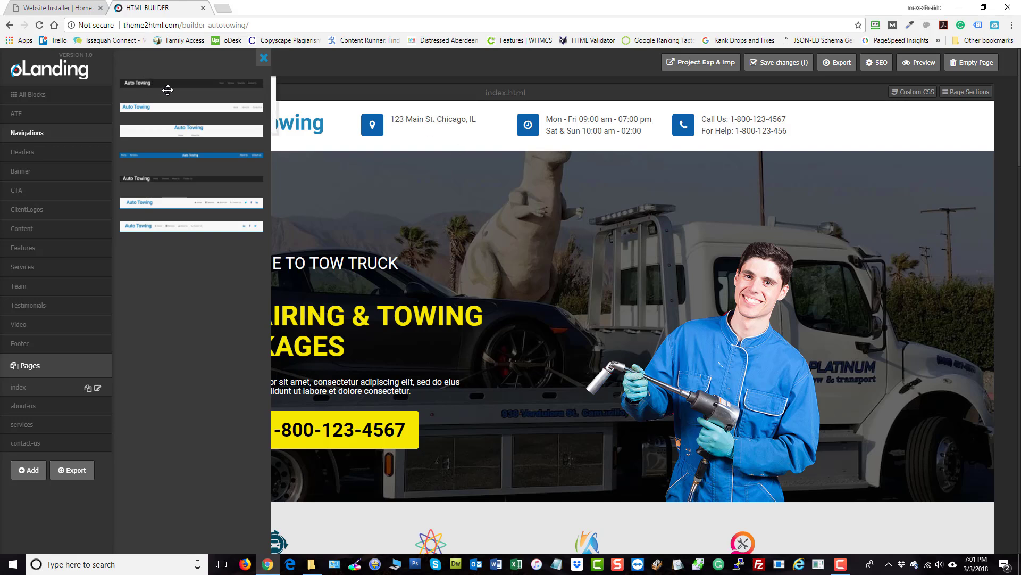
left_click_drag(166, 87, 827, 218)
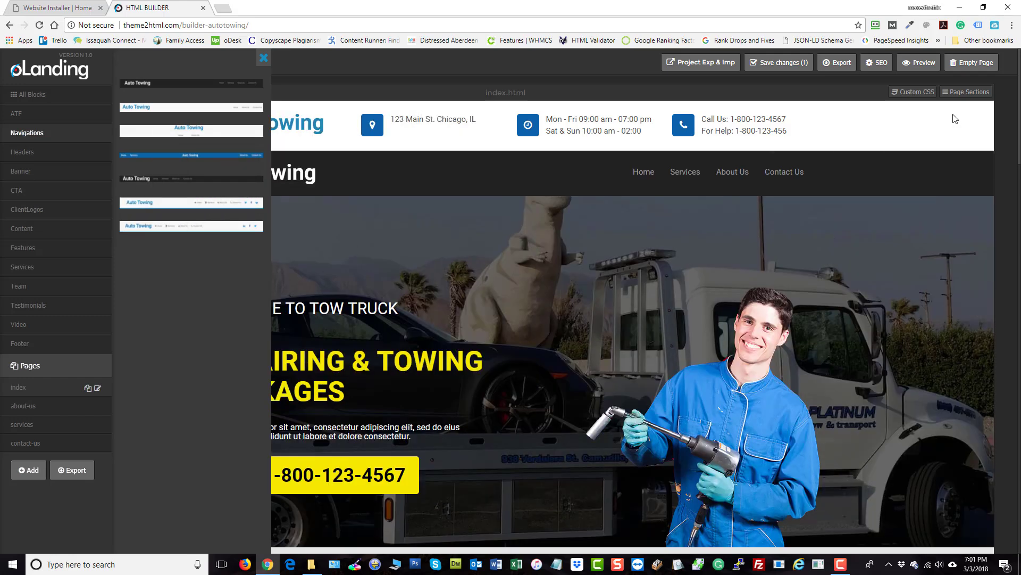
left_click(263, 60)
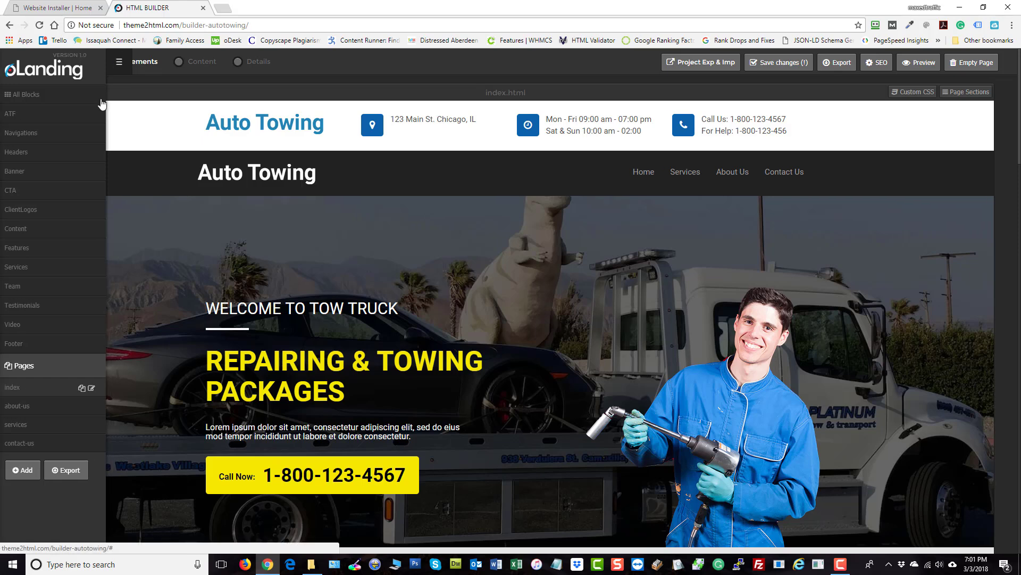
left_click(117, 63)
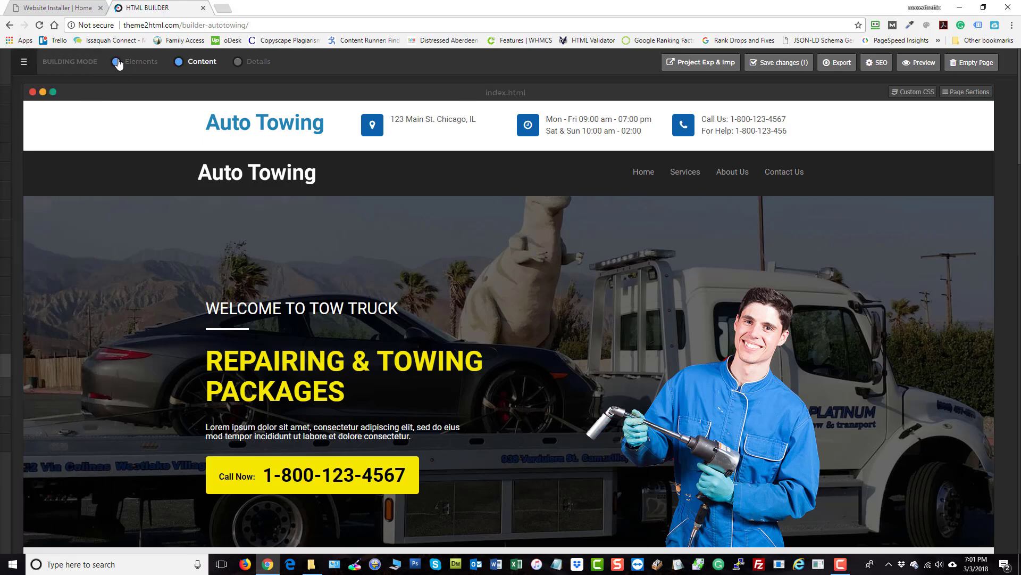
left_click(116, 62)
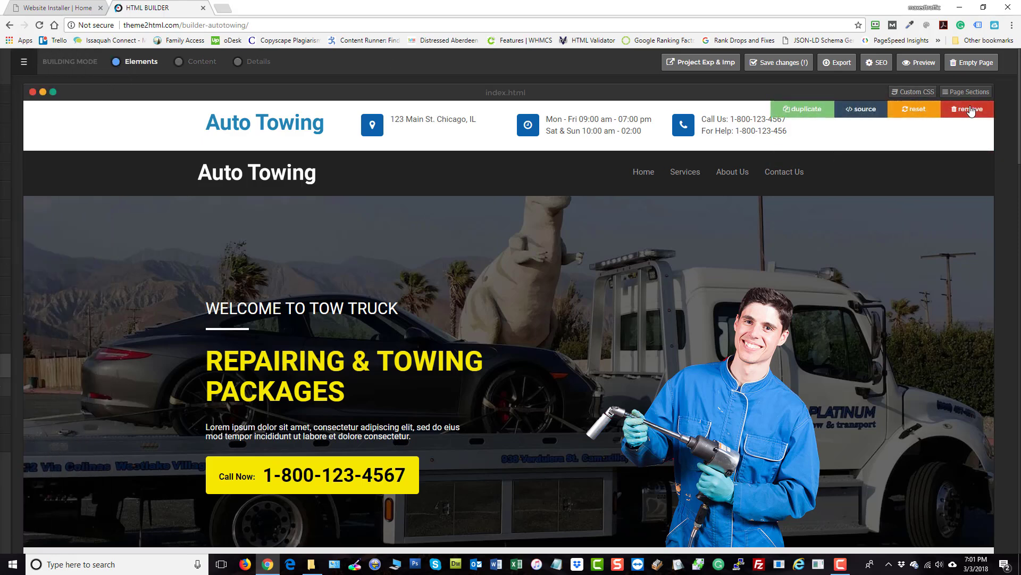
left_click(970, 108)
left_click(587, 176)
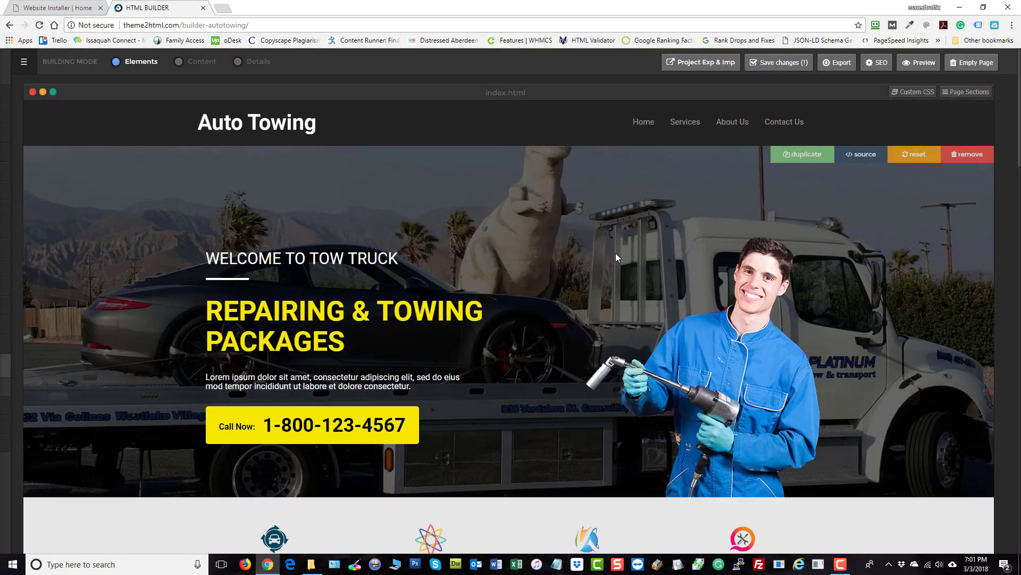
On the about-us page, replace the address and phone header with the dark four-link navigation bar.
left_click(24, 62)
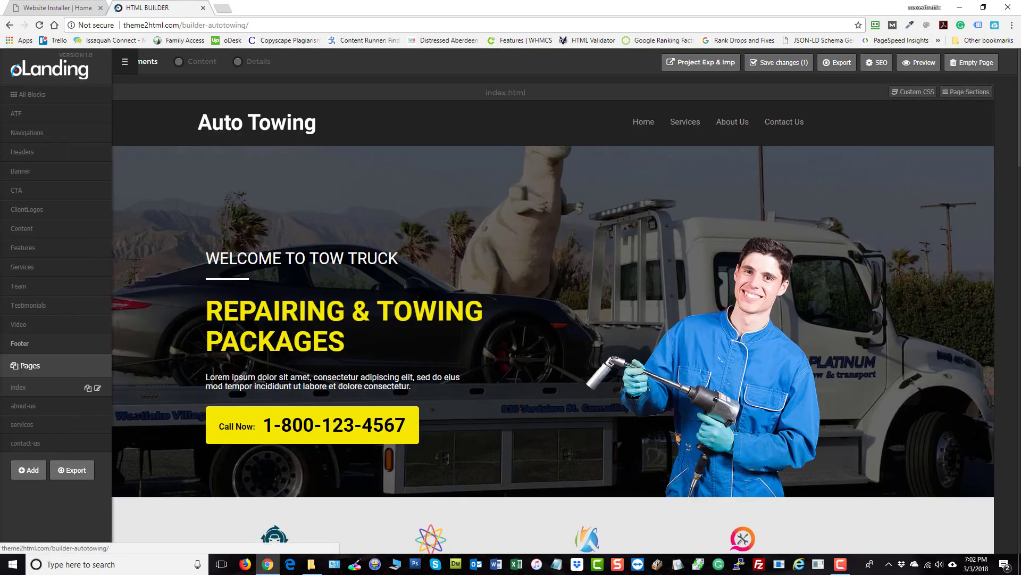
left_click(23, 406)
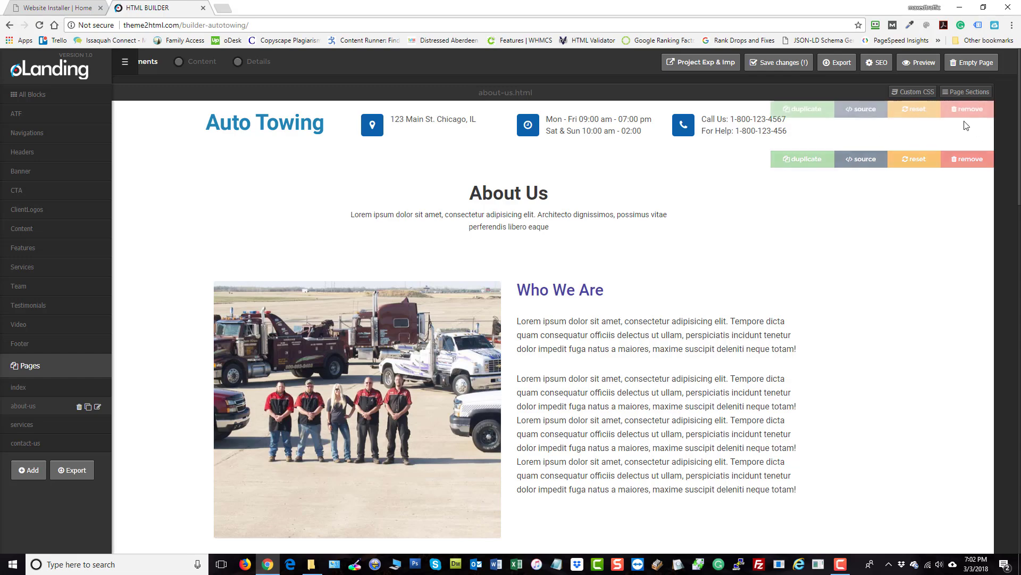
left_click(963, 111)
left_click(588, 175)
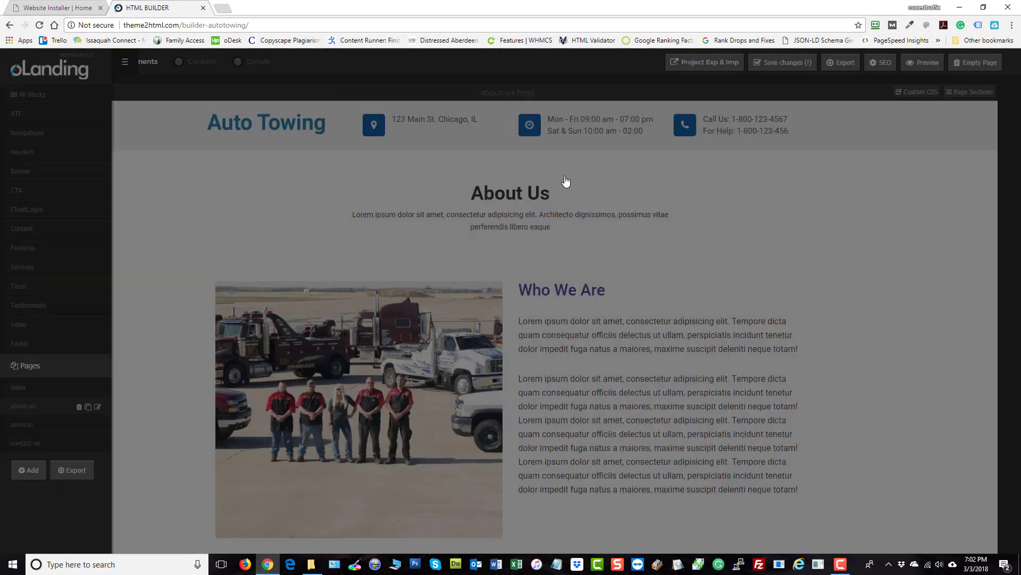
left_click(35, 137)
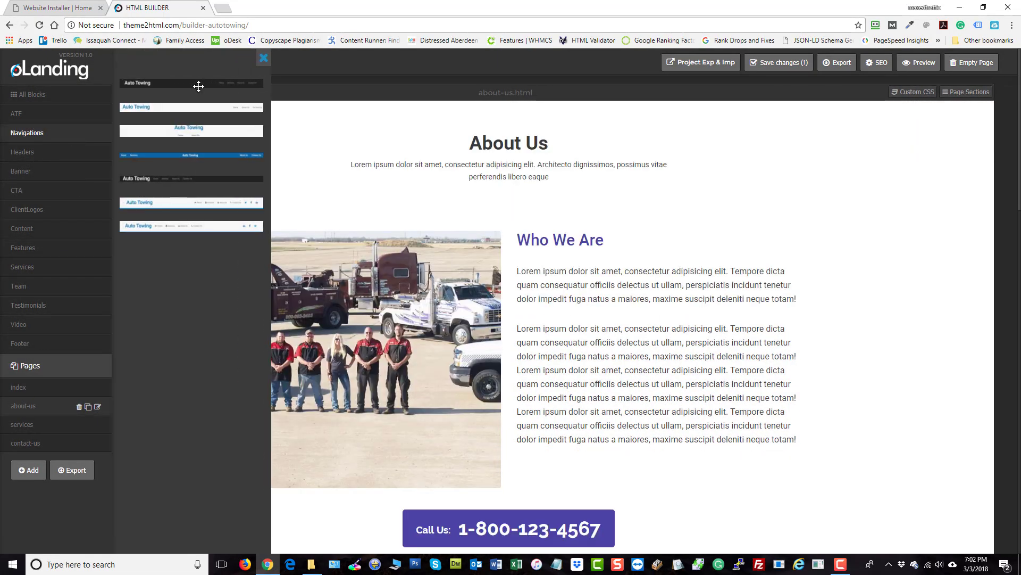
left_click_drag(198, 86, 839, 408)
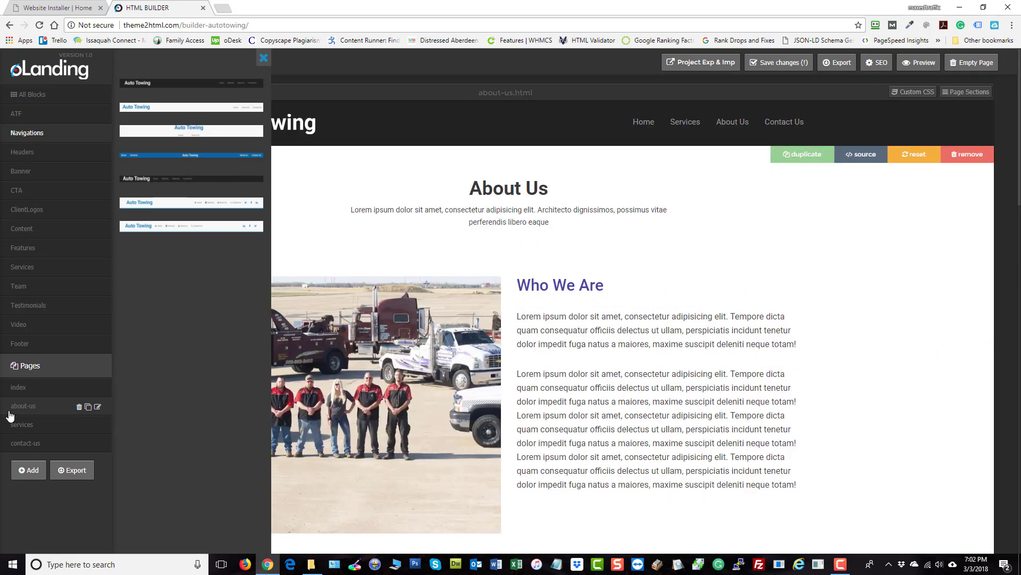
On the contact-us page, delete the address and phone header and place the dark four-link navigation bar above Call Us Now.
left_click(33, 443)
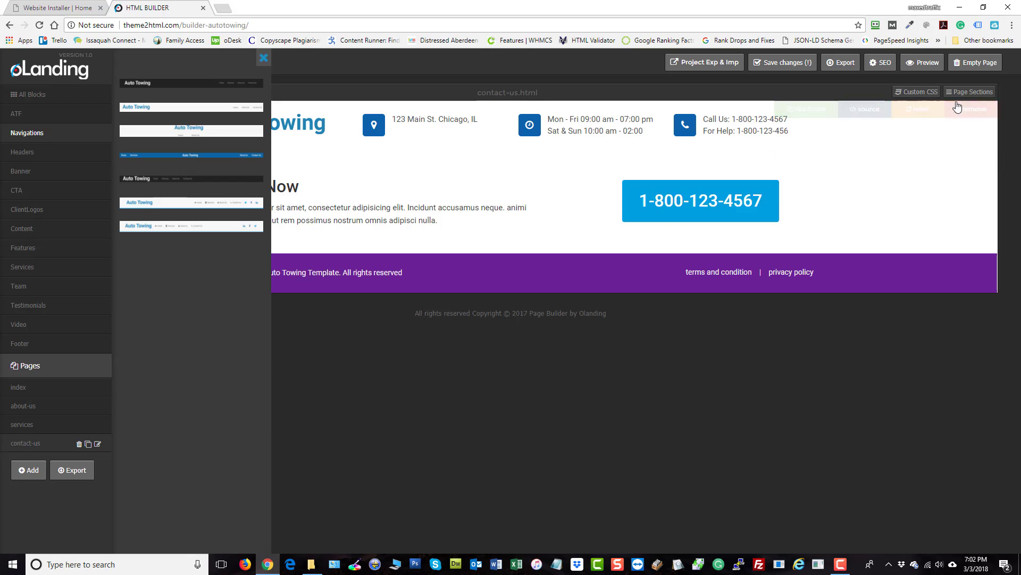
left_click(961, 112)
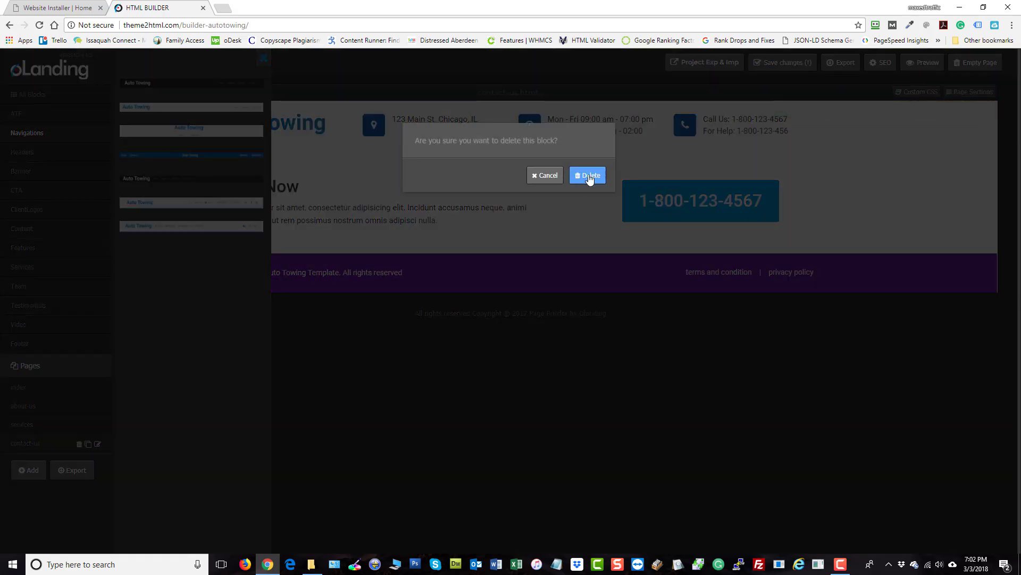
left_click(589, 177)
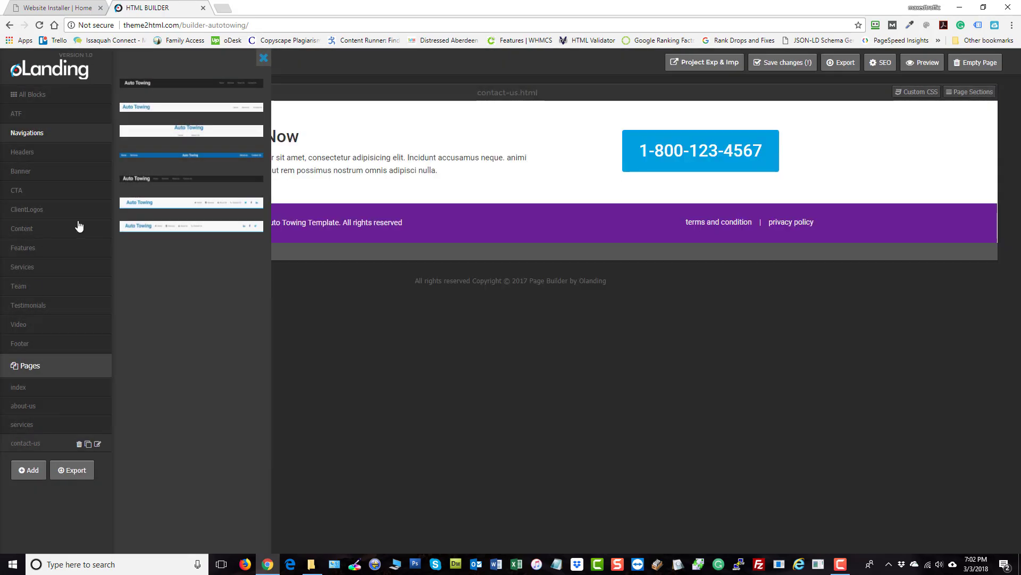
left_click_drag(183, 84, 414, 122)
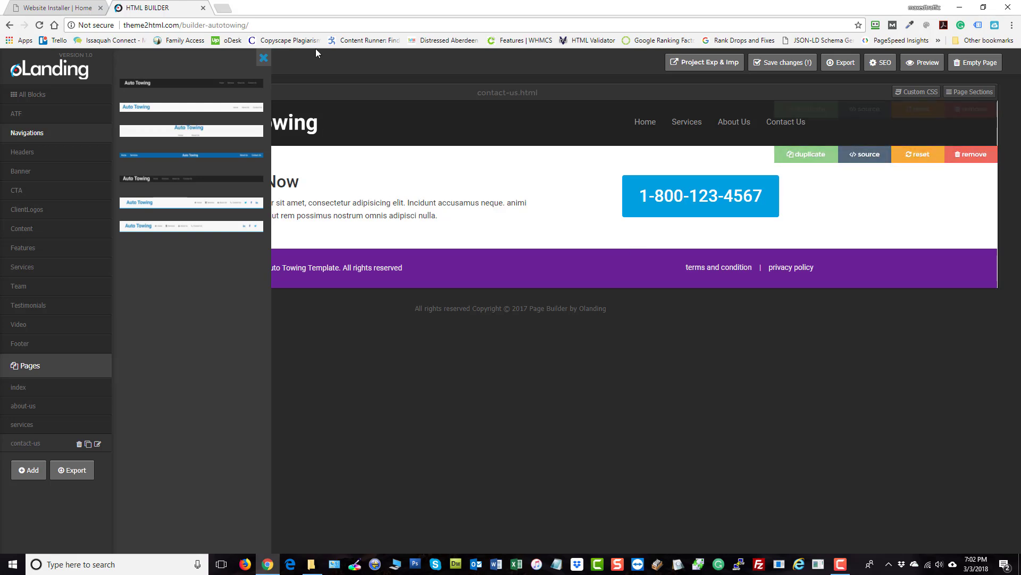
left_click(265, 59)
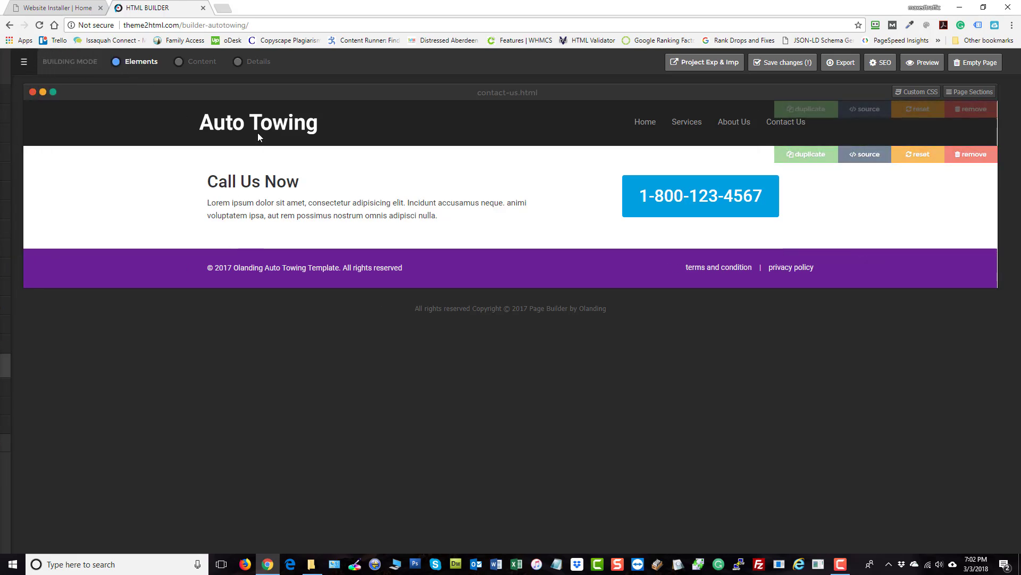
In Details mode, link the Home item of the contact-us navigation bar to the index page and apply the change.
left_click(238, 62)
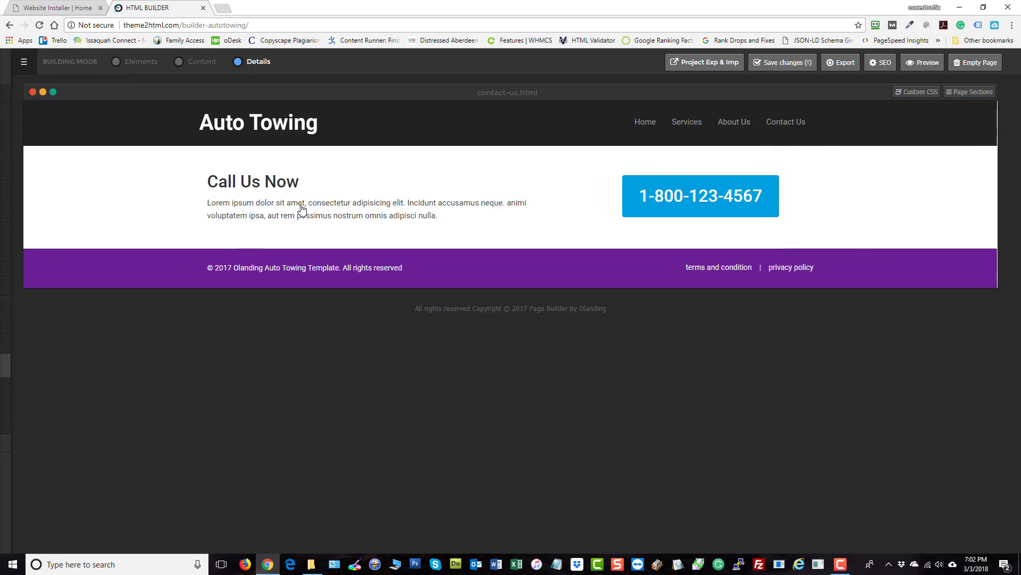
left_click(642, 125)
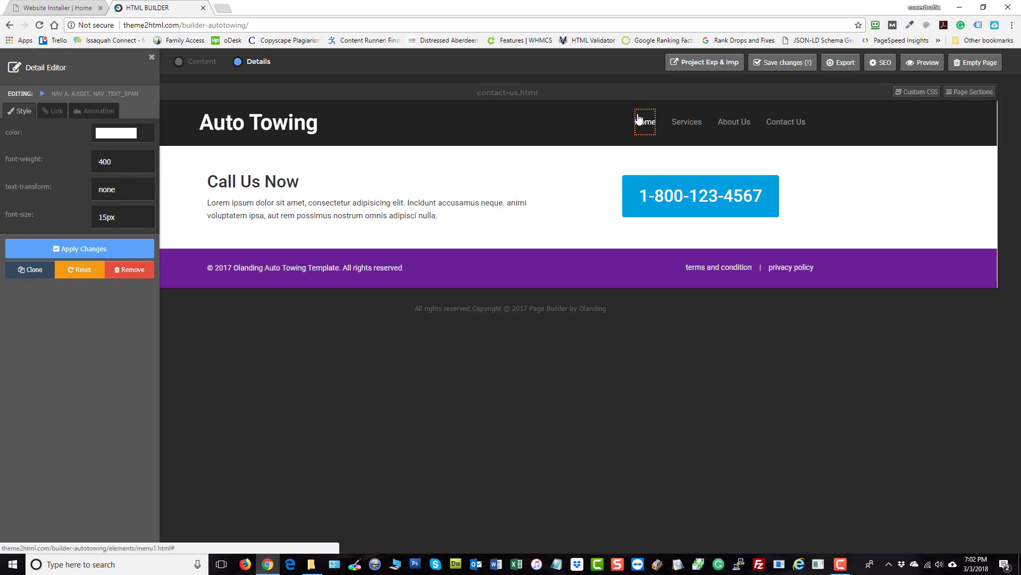
left_click(55, 114)
left_click(64, 139)
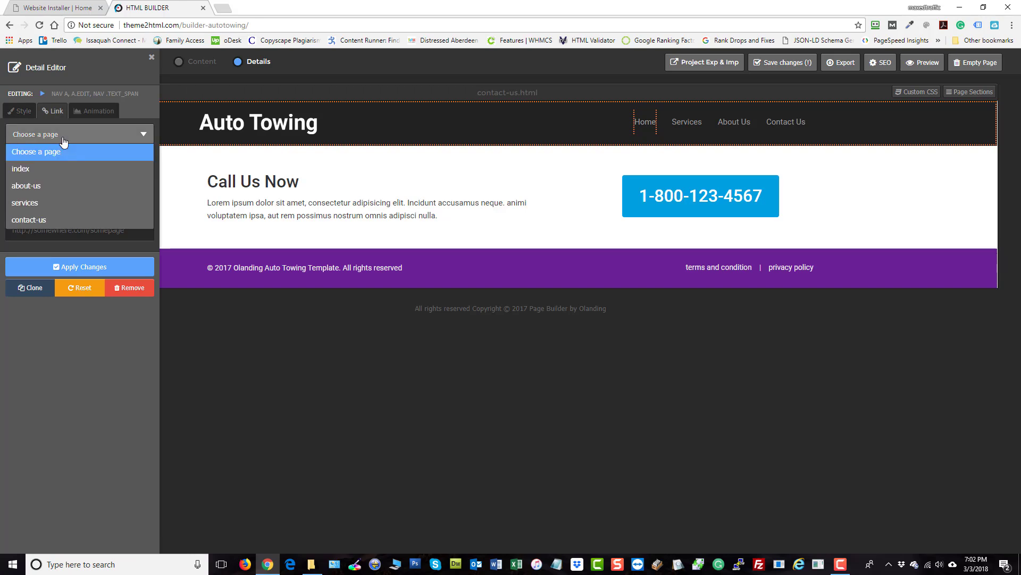
left_click(65, 169)
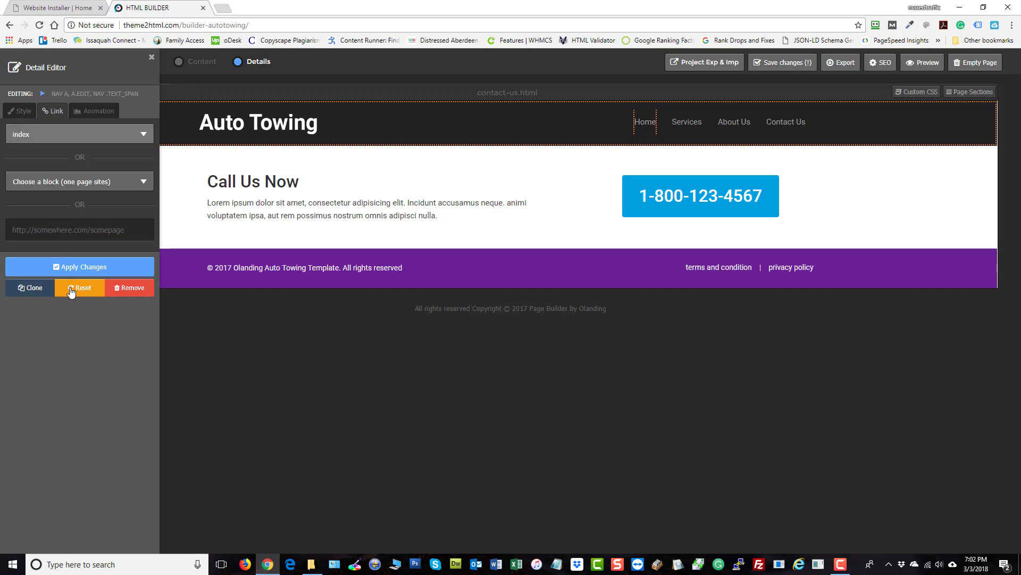
left_click(78, 267)
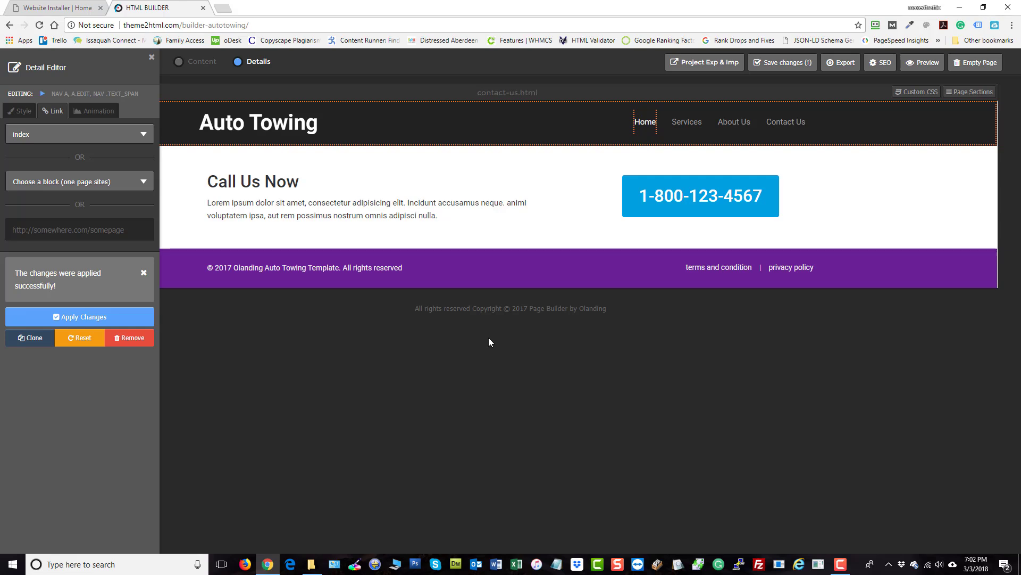
Link the Services item of the contact-us navigation bar to the services page and apply the change.
left_click(691, 125)
left_click(45, 111)
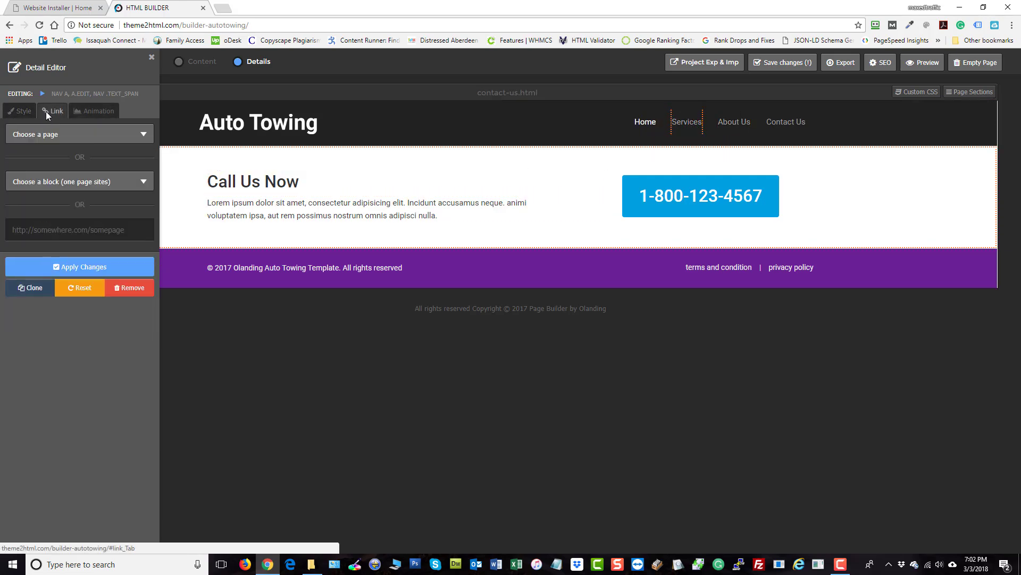
left_click(56, 136)
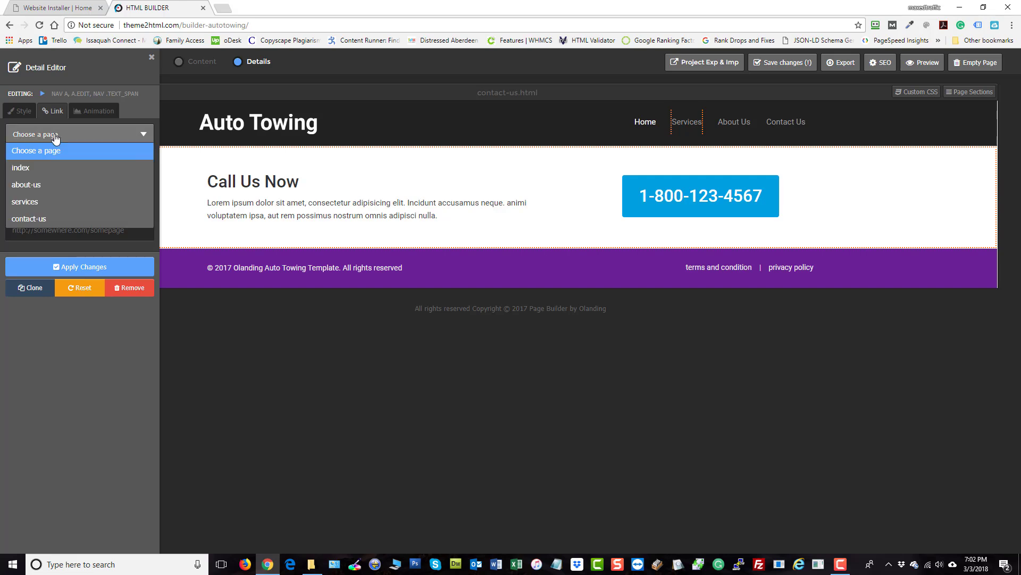
left_click(43, 205)
left_click(69, 272)
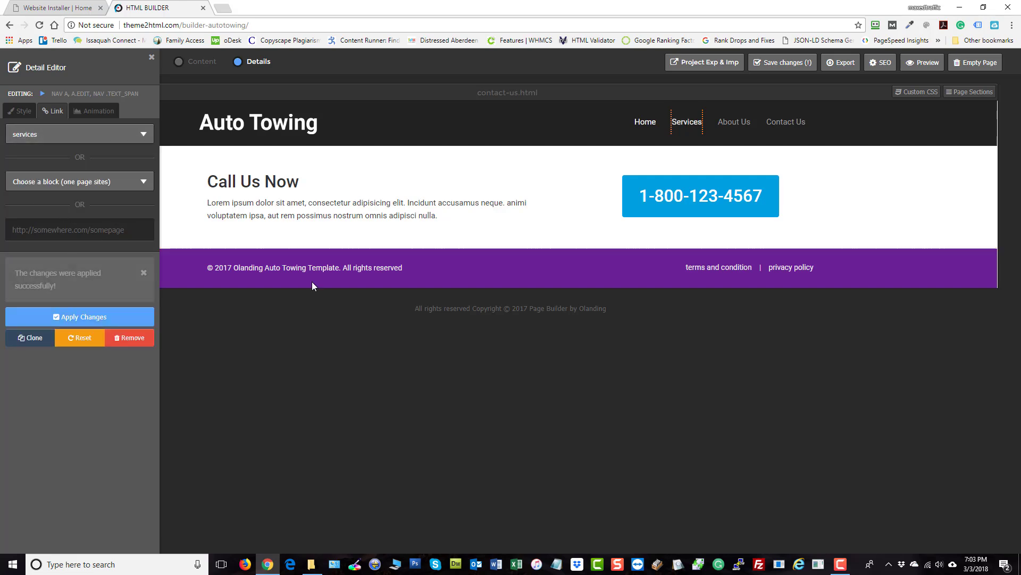
Link the About Us item of the contact-us navigation bar to the about-us page and apply the change.
left_click(731, 127)
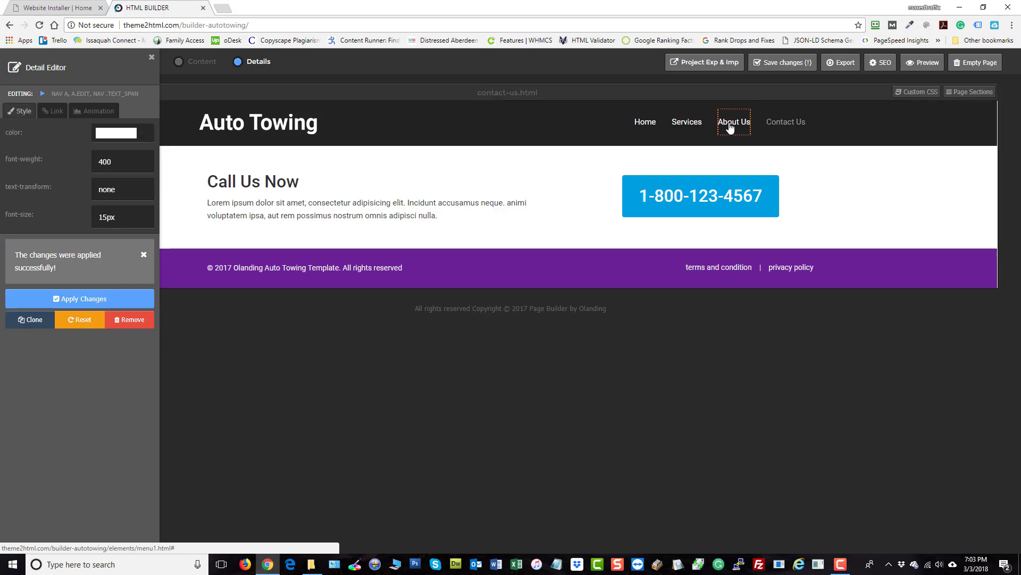
left_click(49, 113)
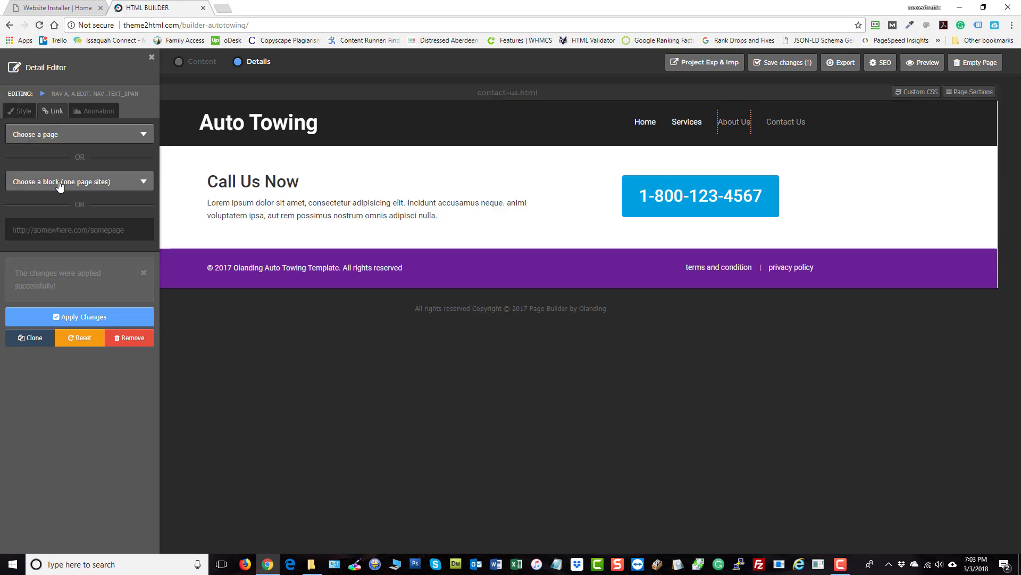
left_click(43, 135)
left_click(51, 186)
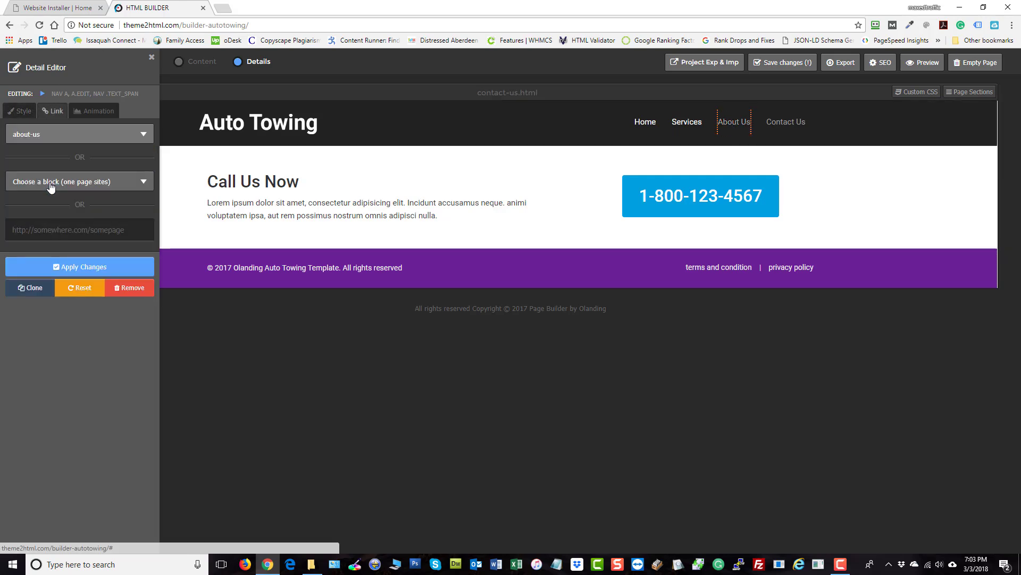
left_click(78, 267)
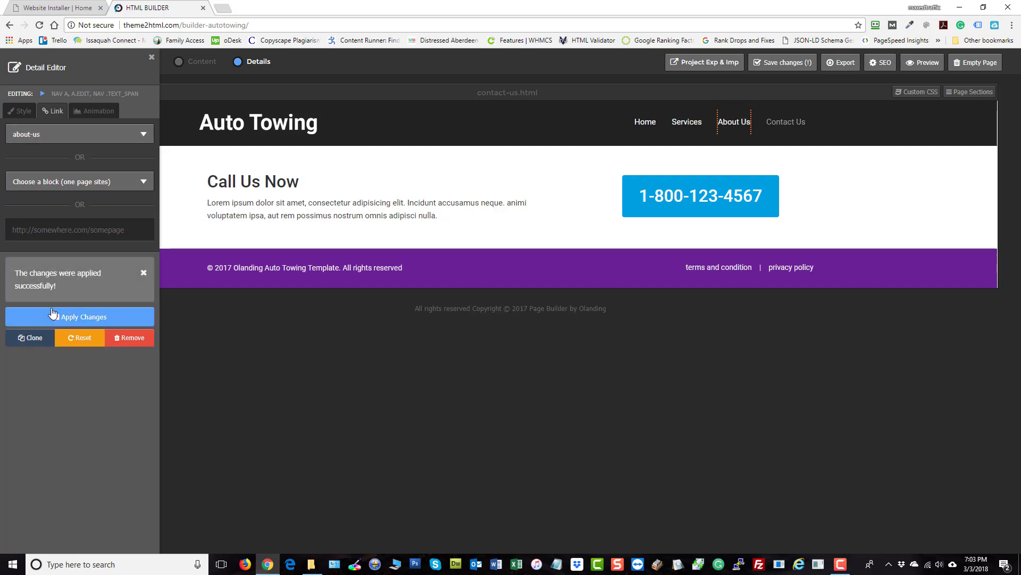
Link the Contact Us item of the contact-us navigation bar to the contact-us page, apply the change and close the detail editor.
left_click(793, 125)
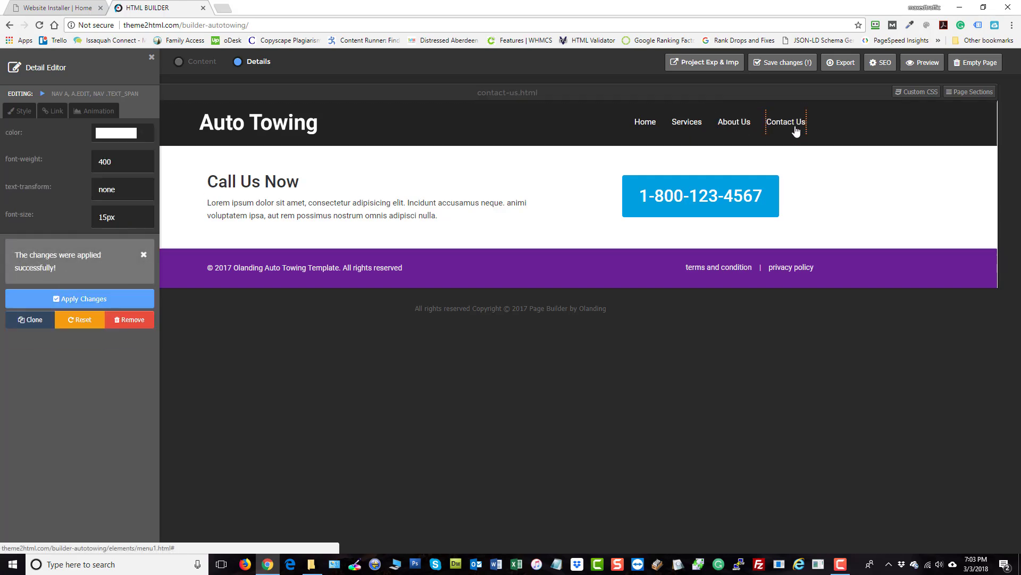
left_click(53, 111)
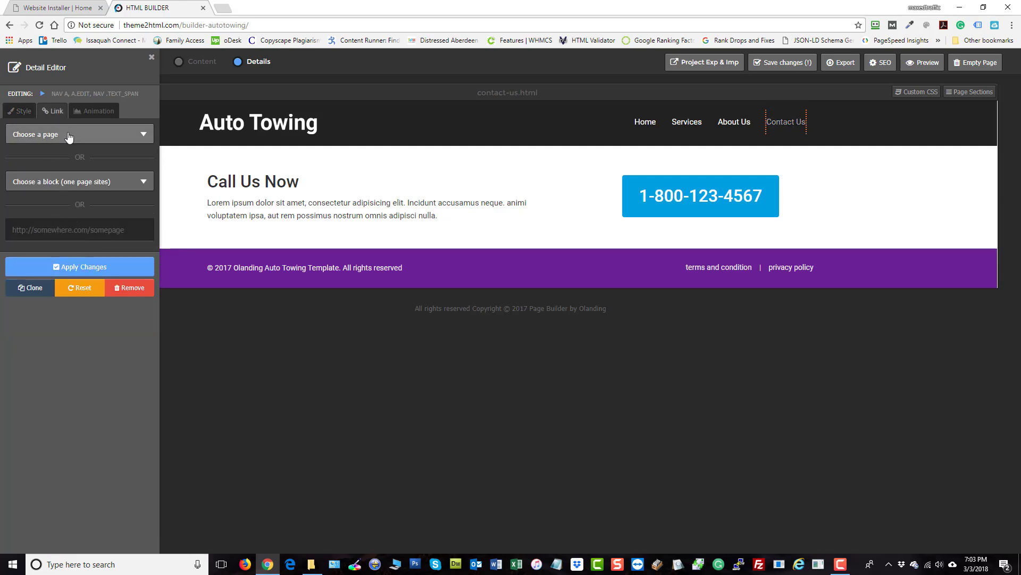
left_click(68, 138)
left_click(47, 216)
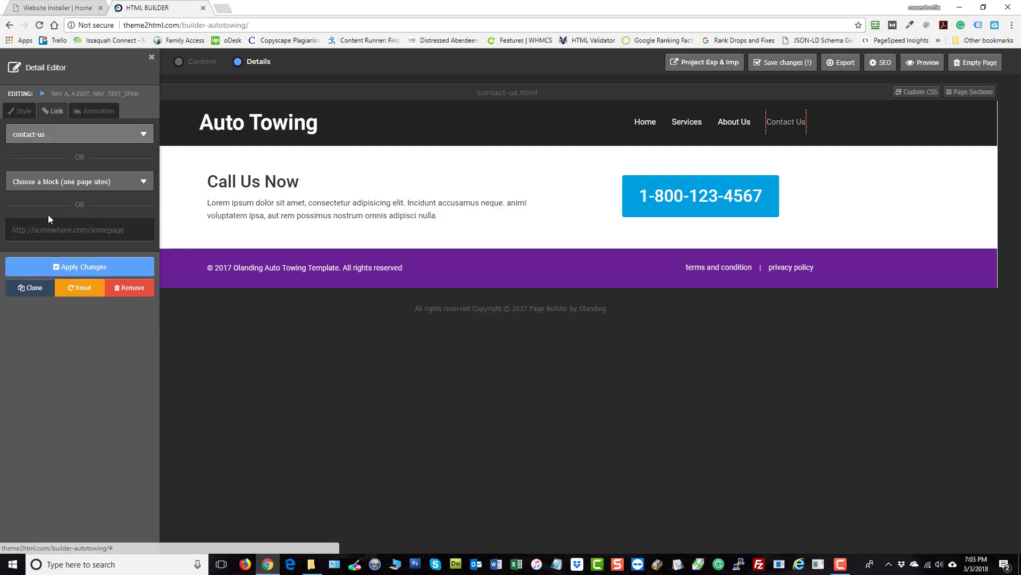
left_click(78, 268)
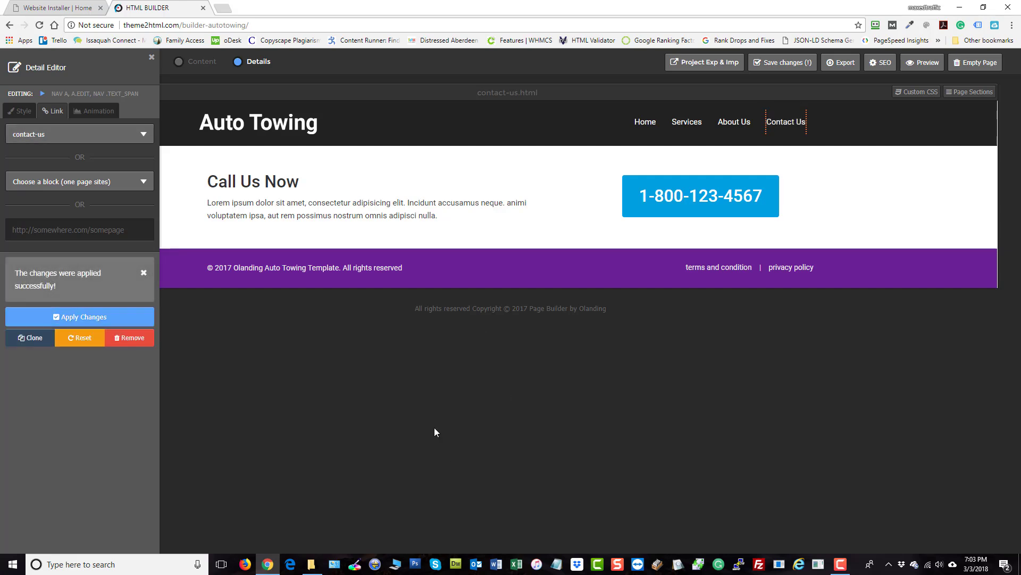
left_click(151, 58)
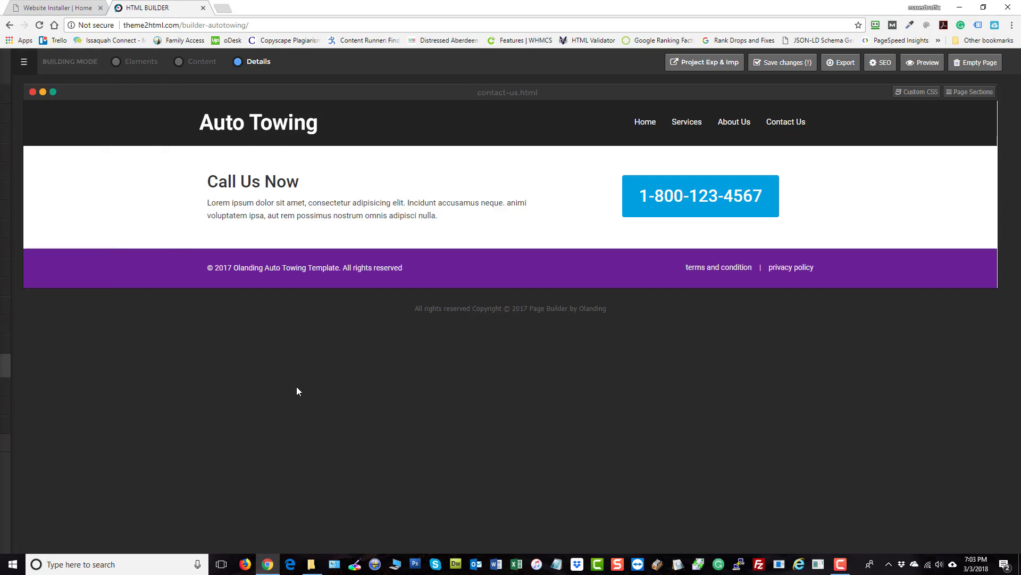
Open the index page and link the Home item of its navigation bar to the index page, applying the change.
left_click(24, 62)
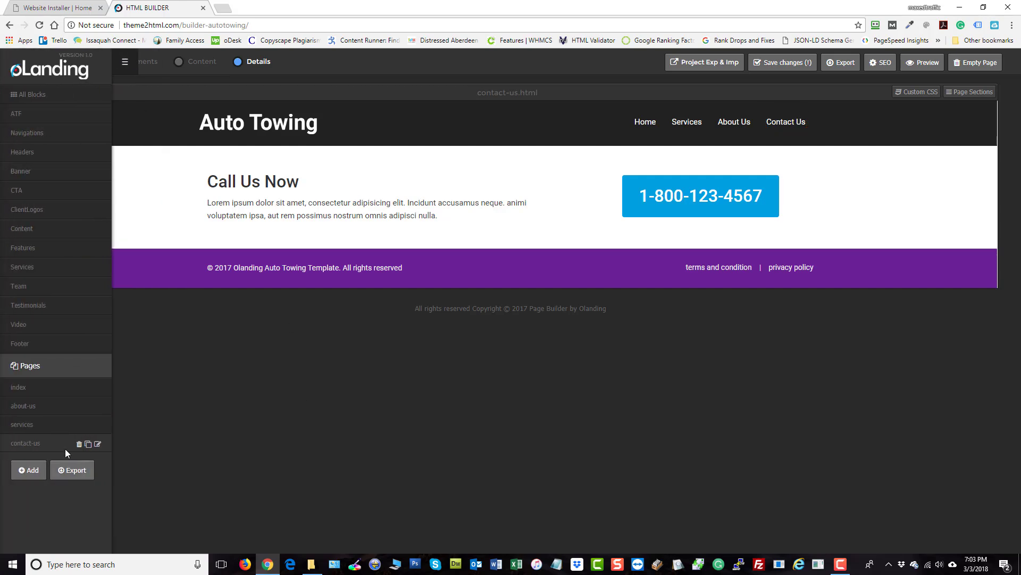
left_click(28, 393)
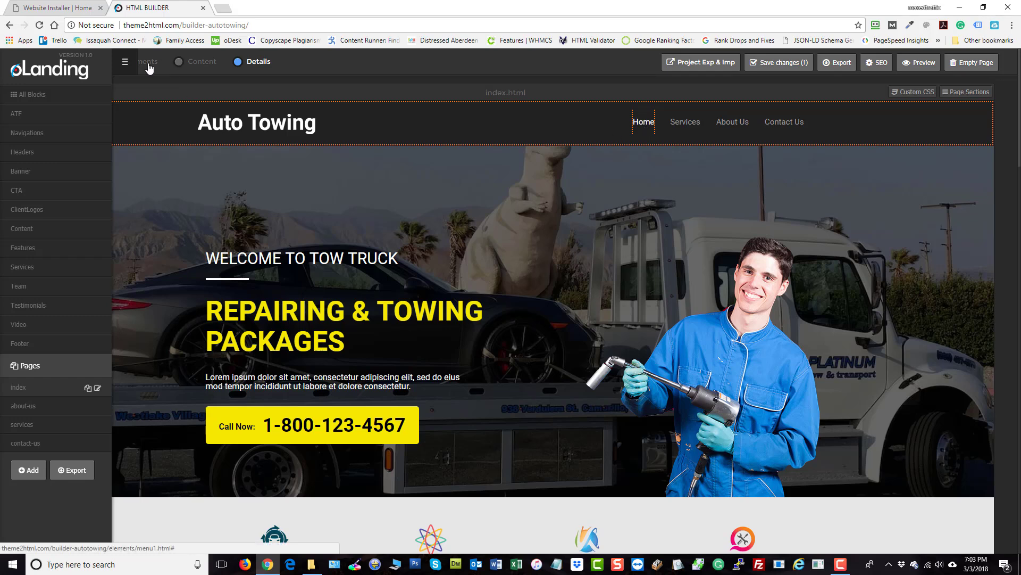
left_click(178, 62)
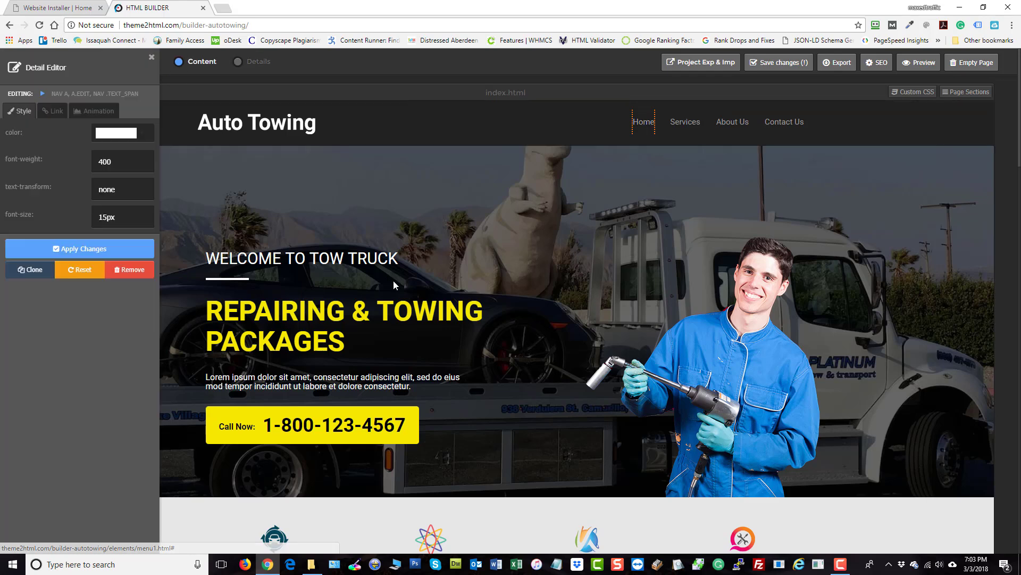
left_click(52, 111)
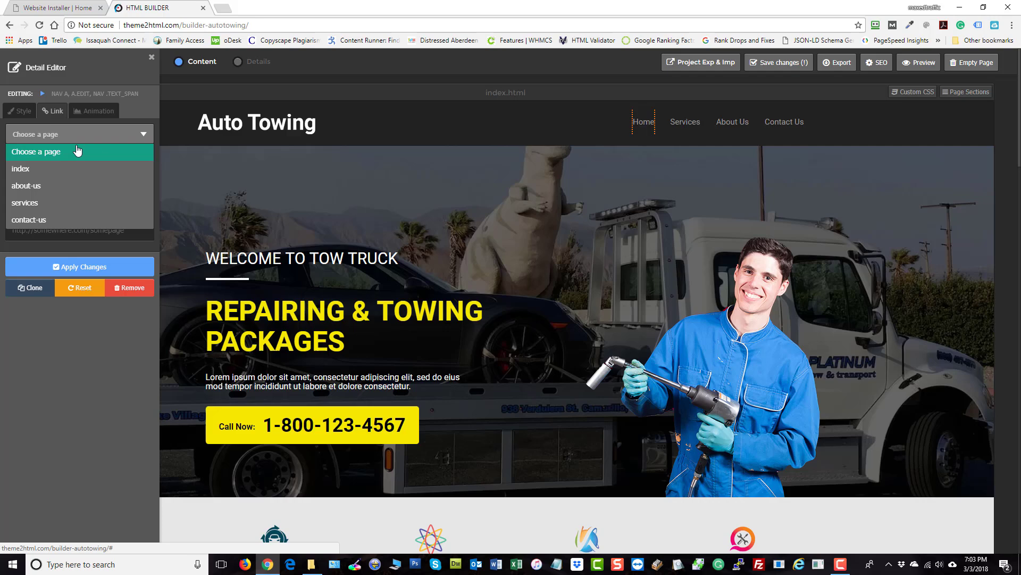
left_click(50, 168)
left_click(53, 267)
Link the Services item of the index navigation bar to the services page in Details mode and apply the change.
double_click(689, 124)
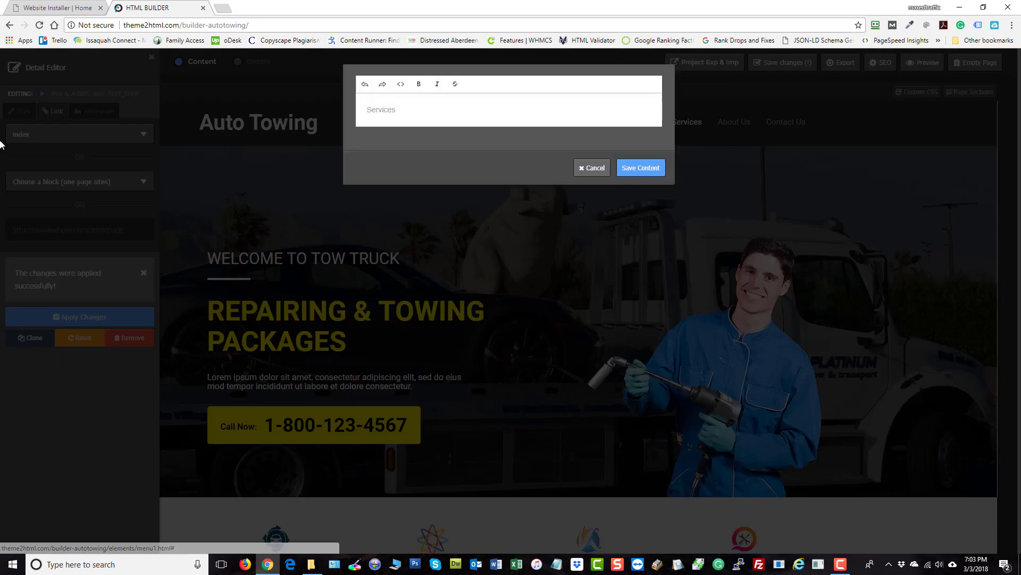
left_click(590, 167)
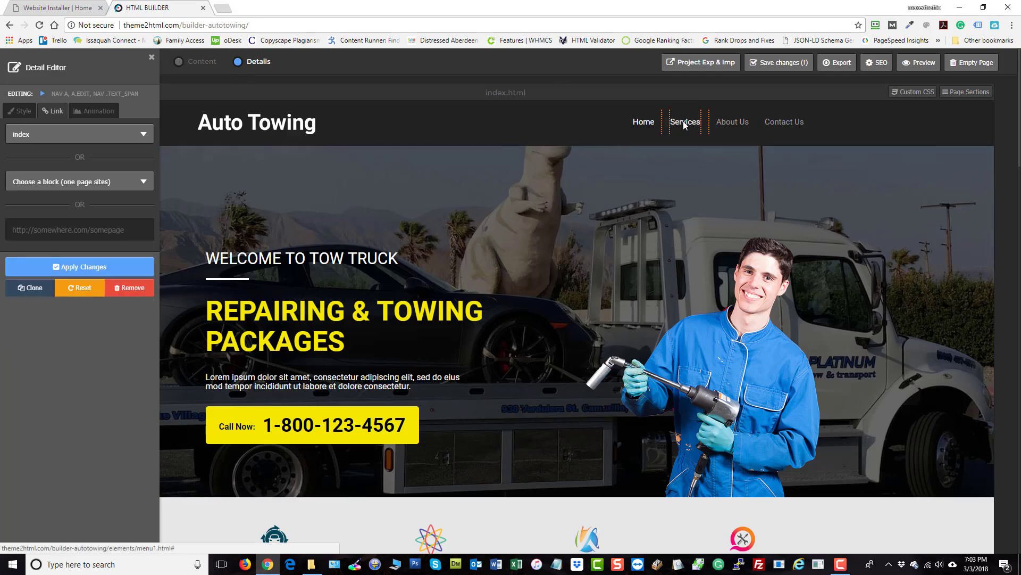
double_click(685, 123)
left_click(590, 167)
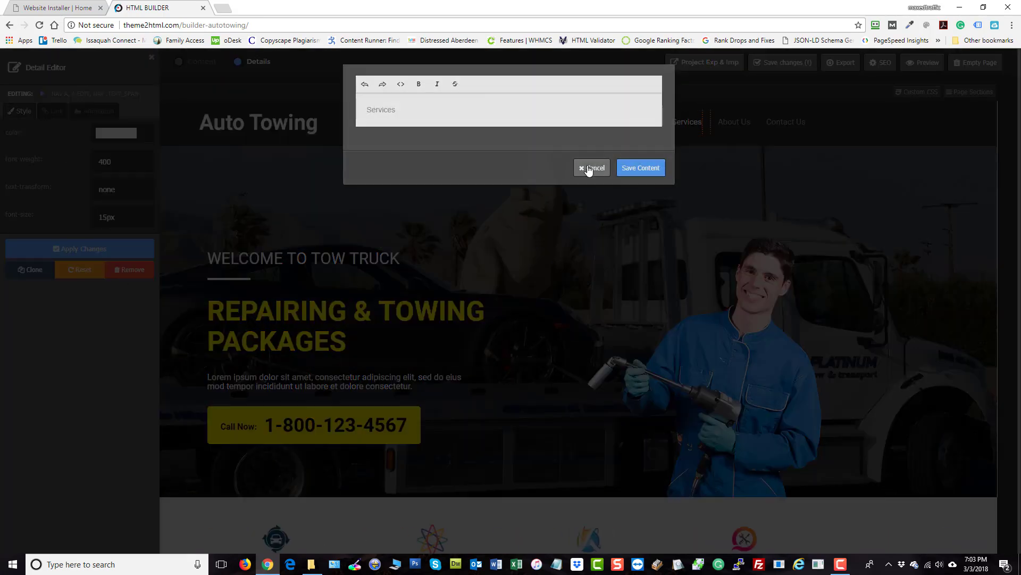
left_click(53, 115)
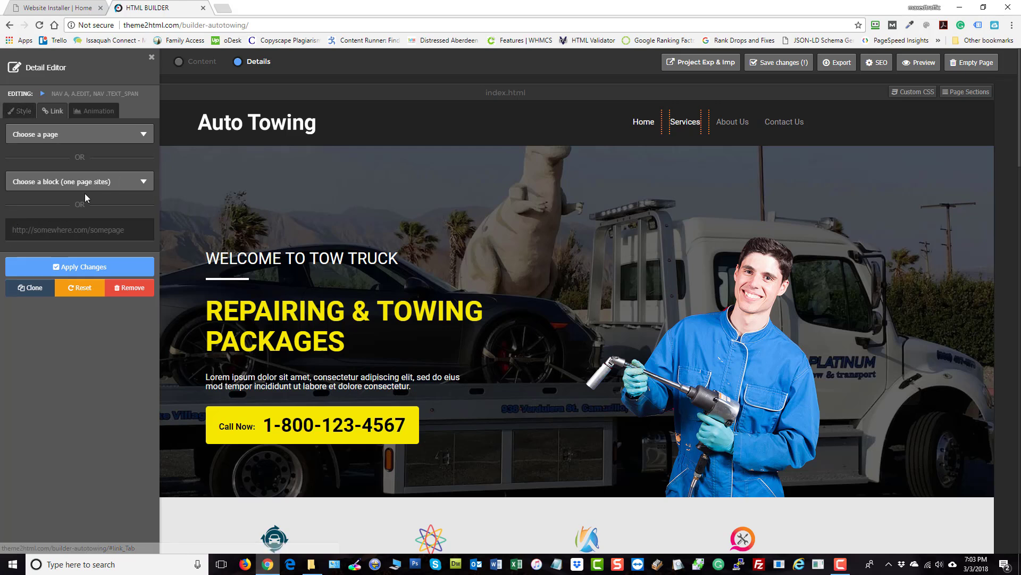
left_click(62, 133)
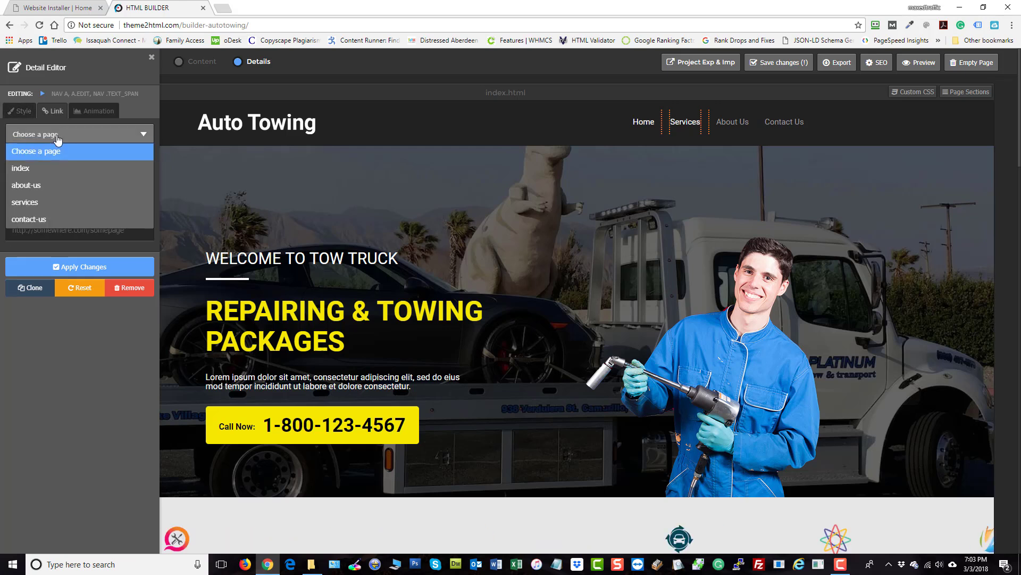
left_click(99, 307)
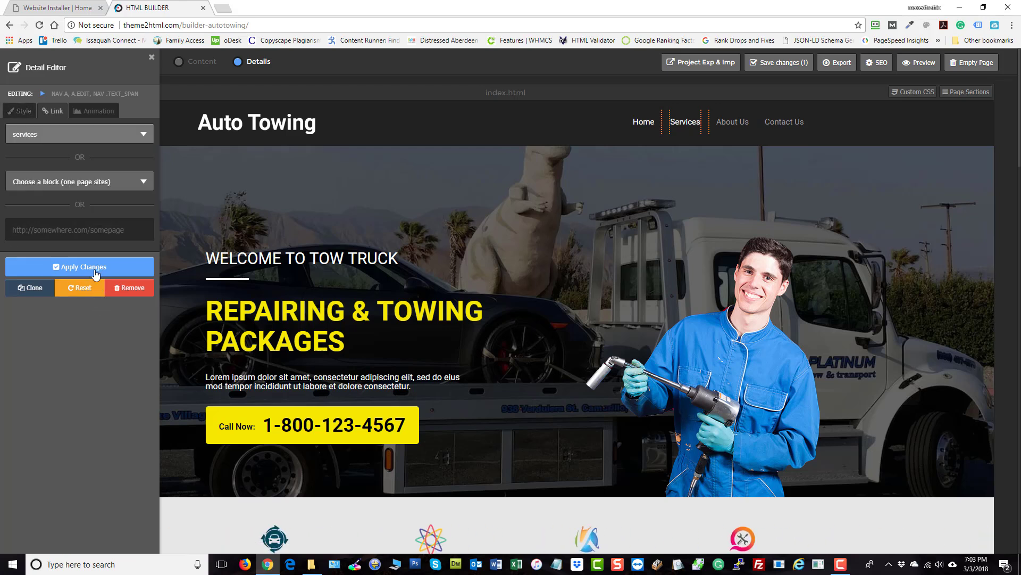
left_click(96, 269)
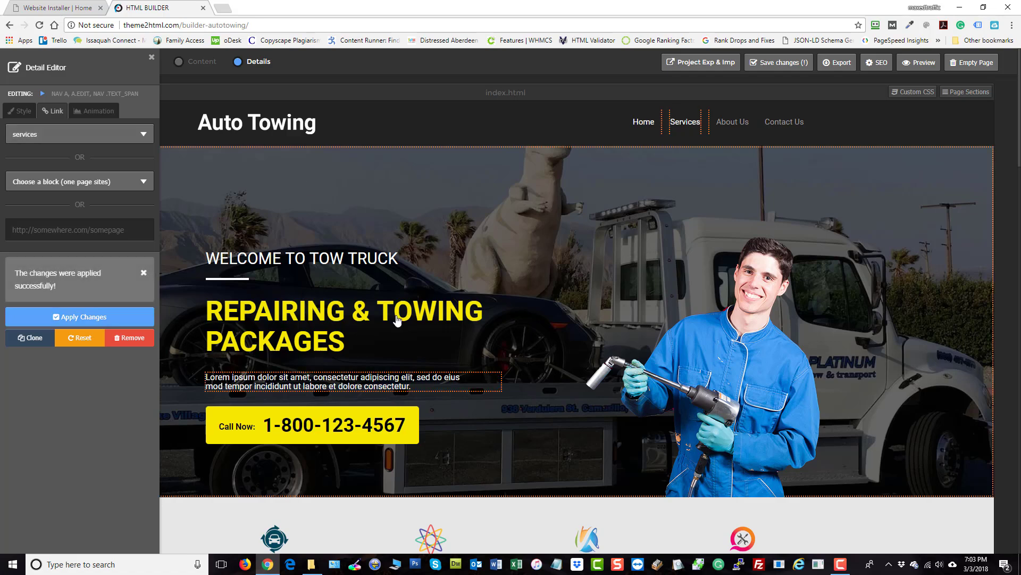
Link the About Us item of the index navigation bar to the about-us page and apply the change.
double_click(728, 126)
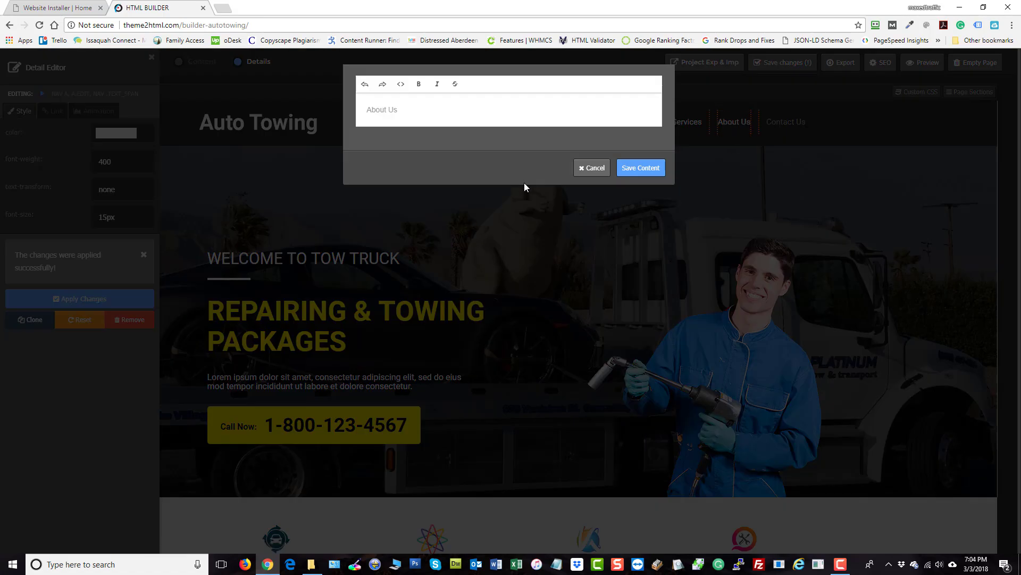
left_click(590, 168)
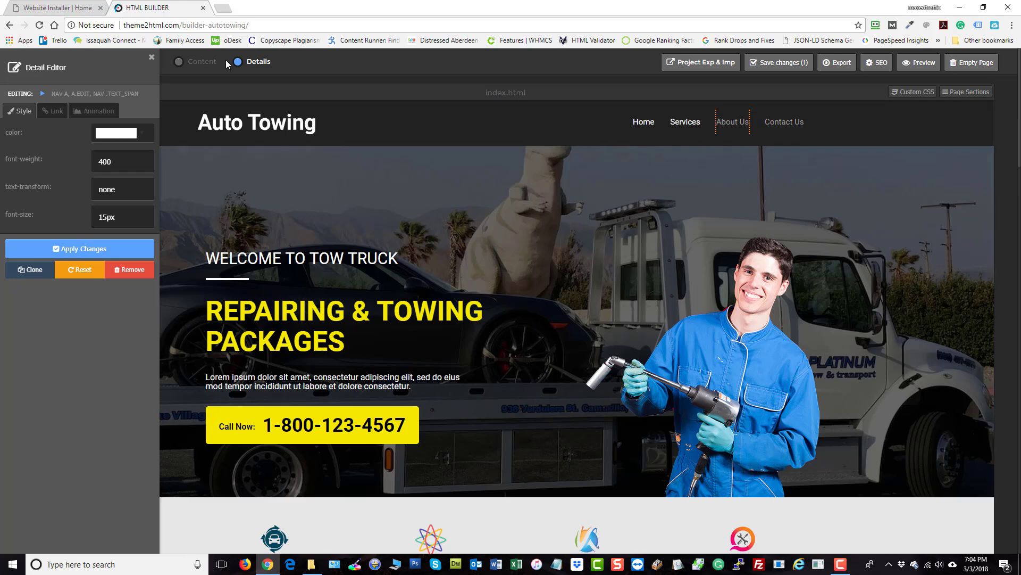
left_click(53, 111)
left_click(60, 134)
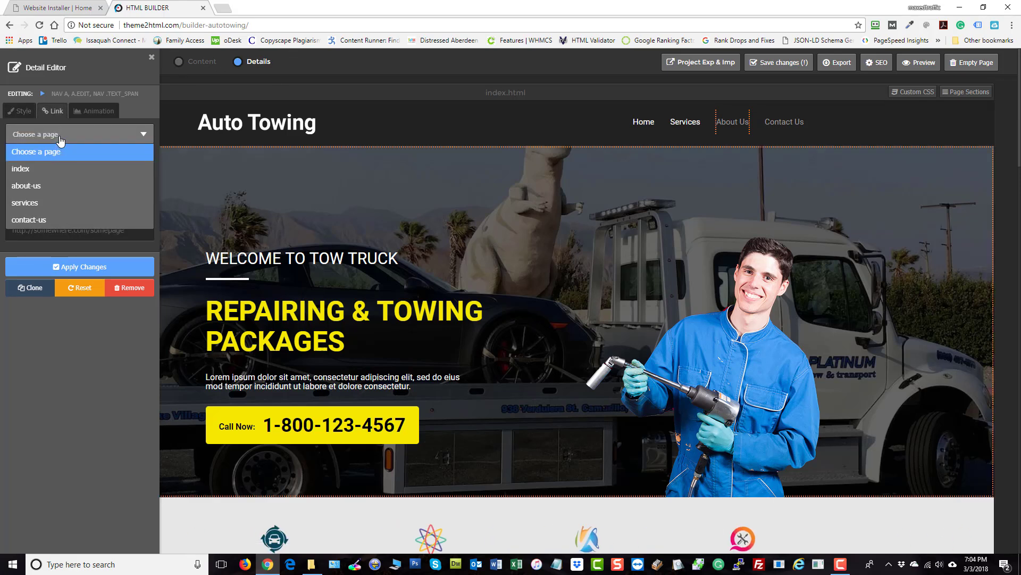
left_click(40, 186)
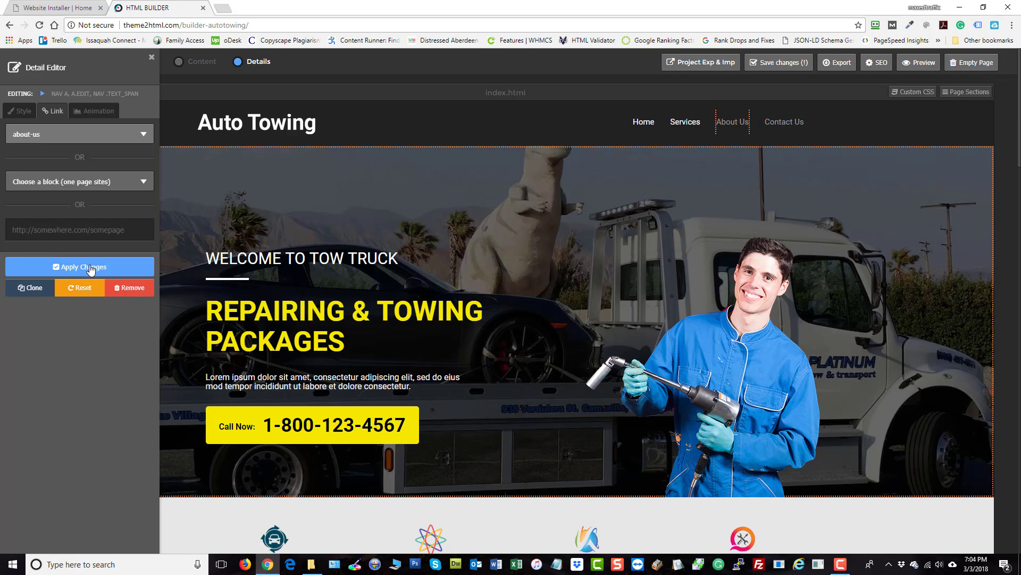
left_click(89, 267)
Link the Contact Us item of the index navigation bar to the contact-us page, apply the change and close the detail editor.
left_click(774, 133)
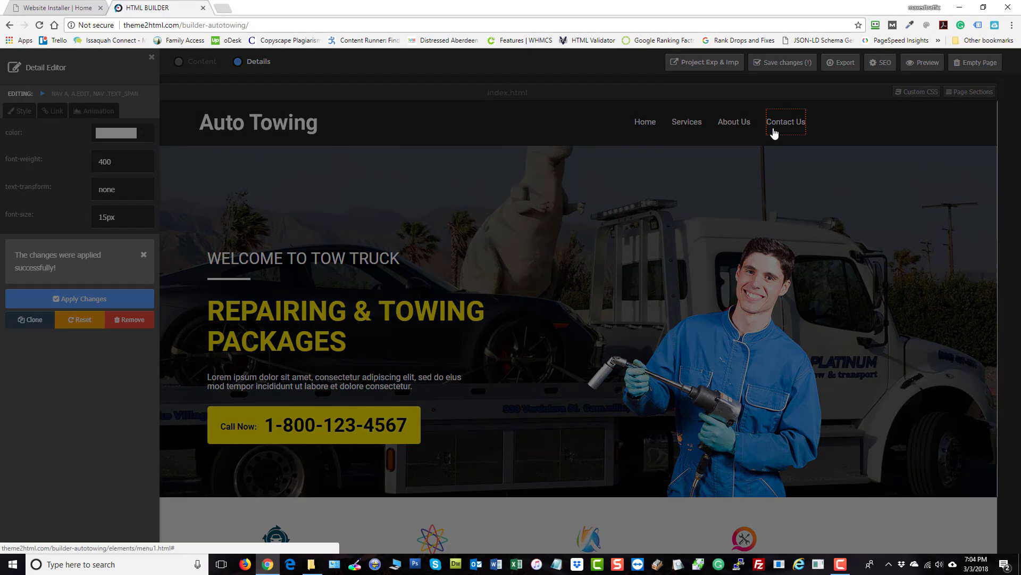
left_click(589, 168)
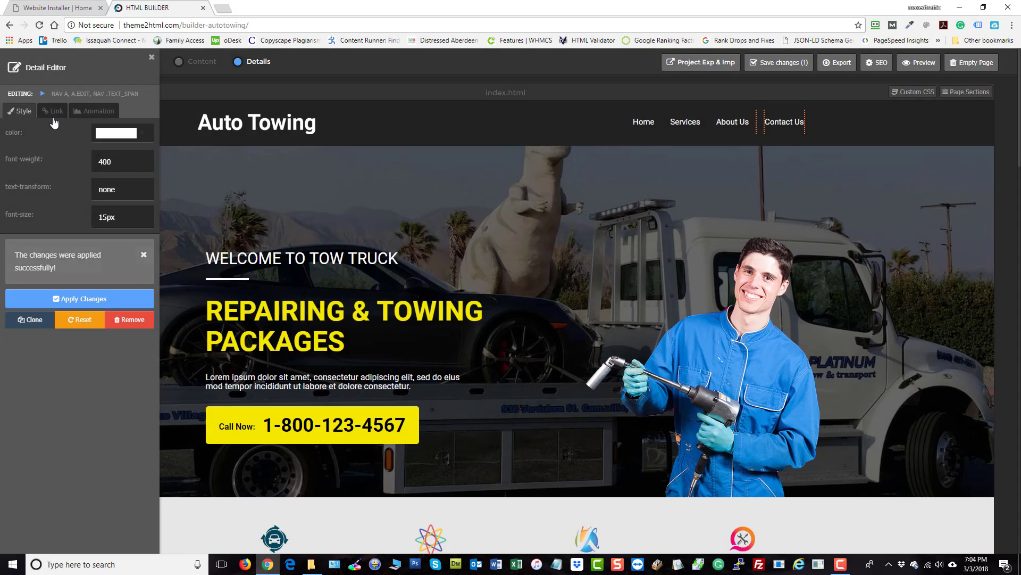
left_click(51, 112)
left_click(57, 133)
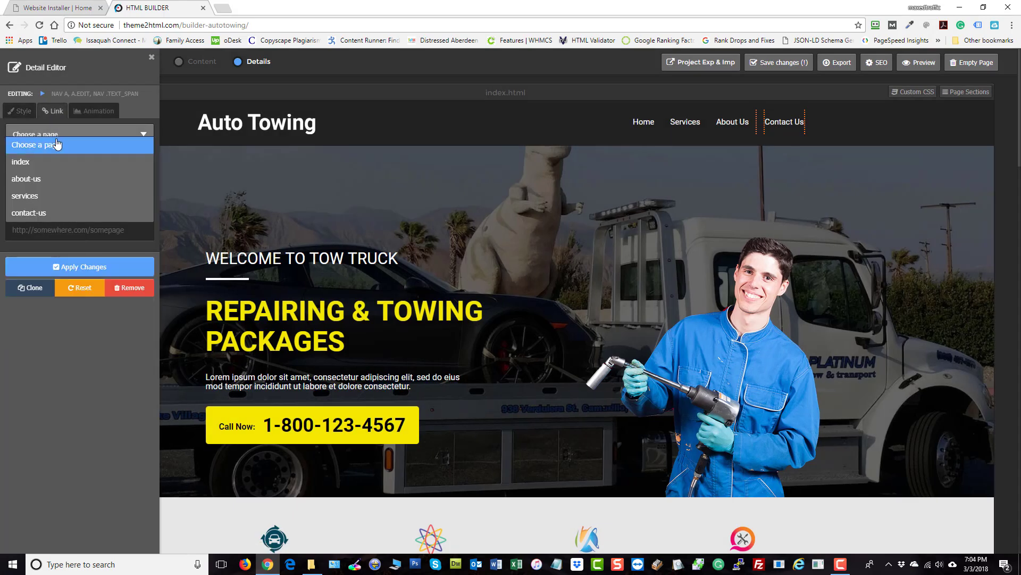
left_click(44, 212)
left_click(74, 269)
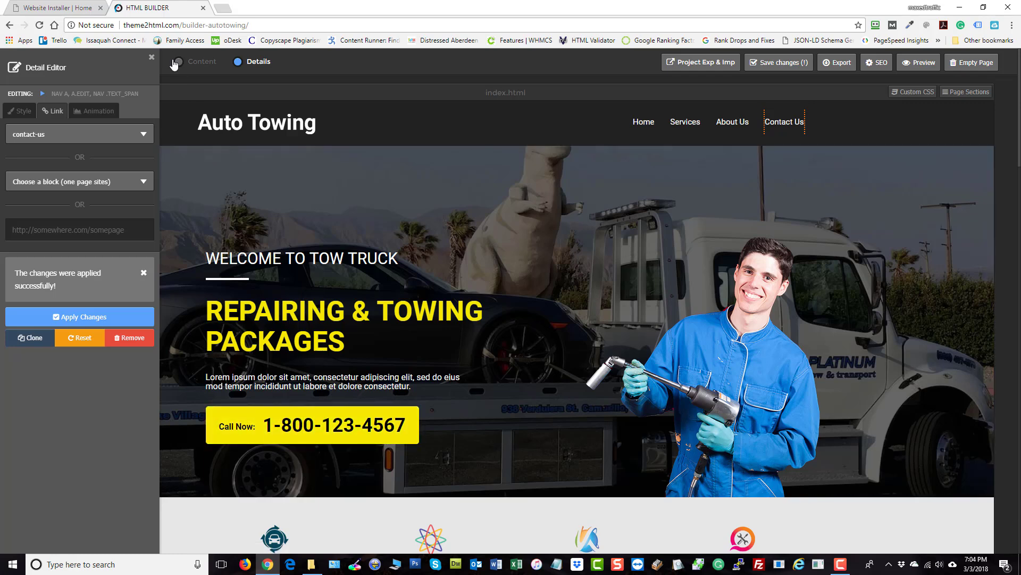
left_click(152, 58)
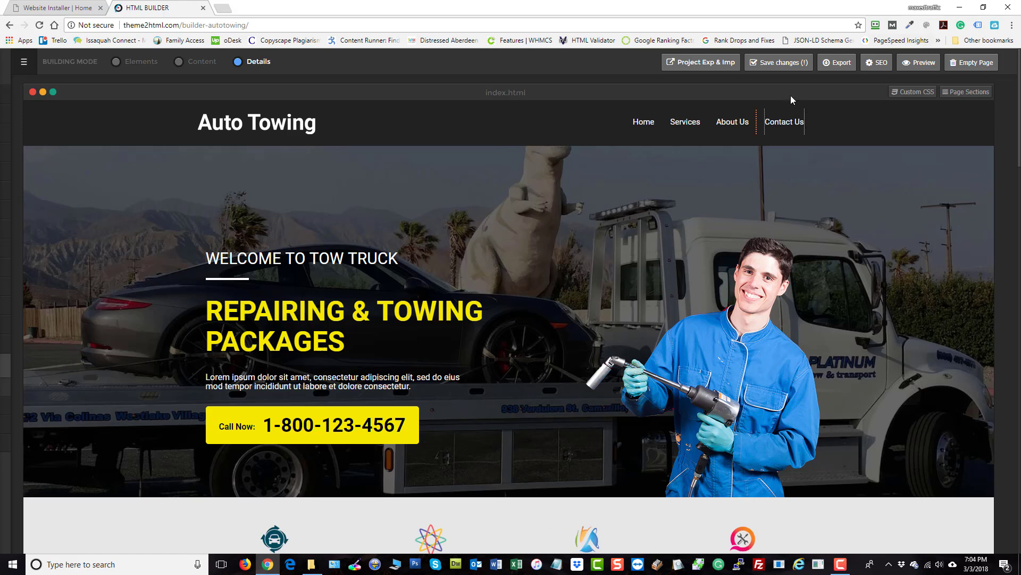
Save the site changes, and open the page preview notice and close it without showing the preview.
left_click(782, 64)
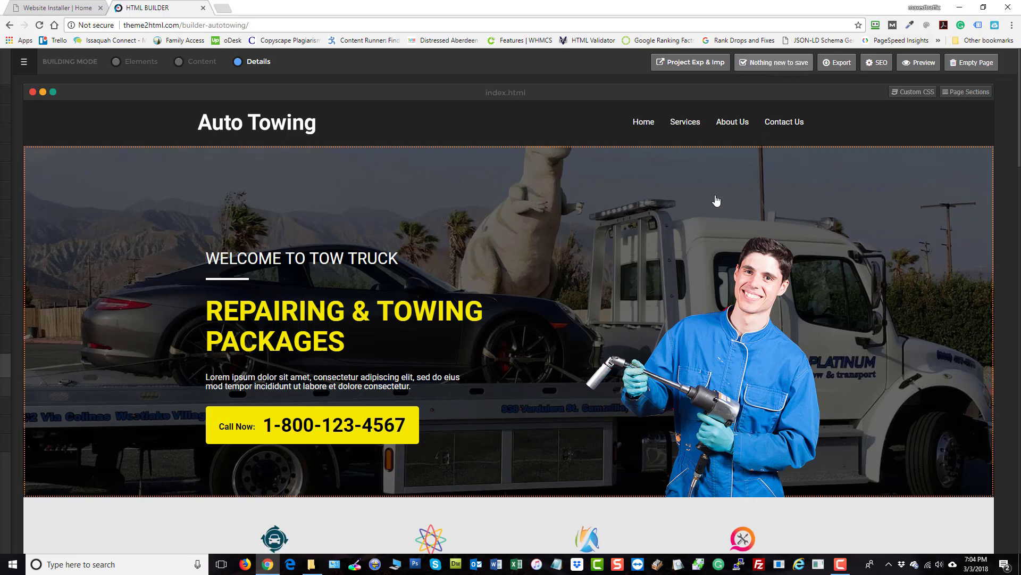
left_click(918, 64)
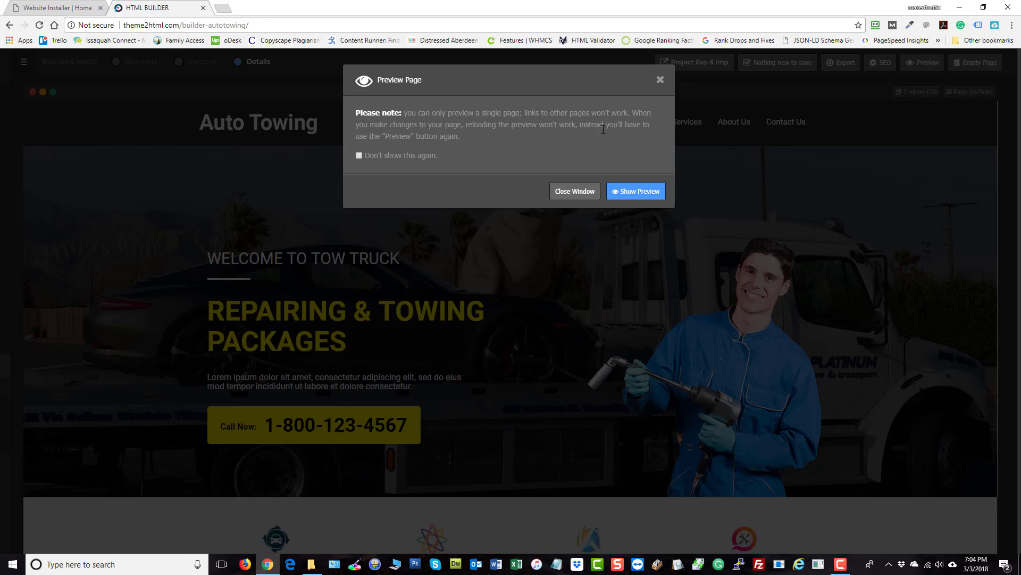
left_click(594, 190)
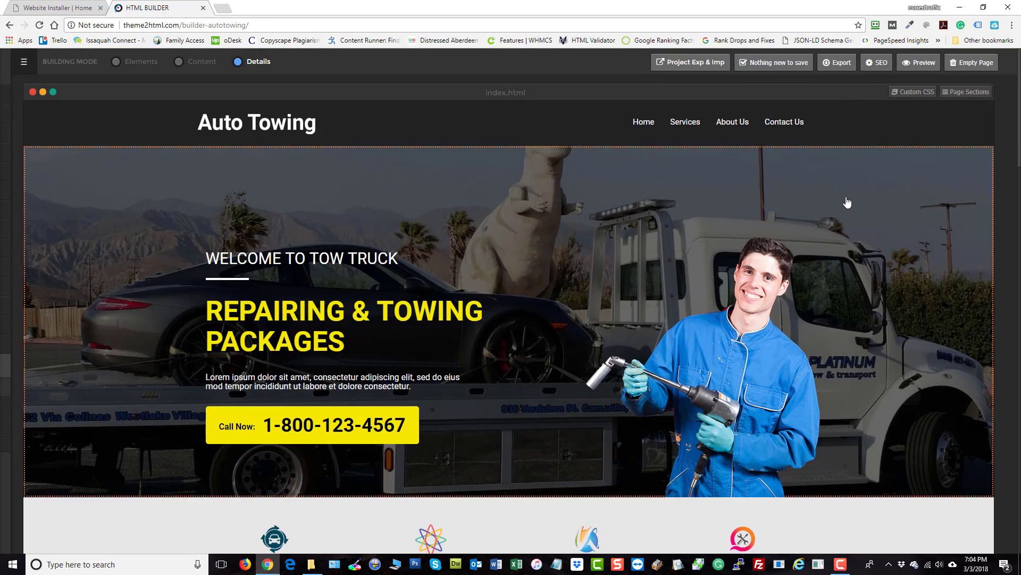
Look over the SEO settings for the index page and save them without edits.
left_click(876, 62)
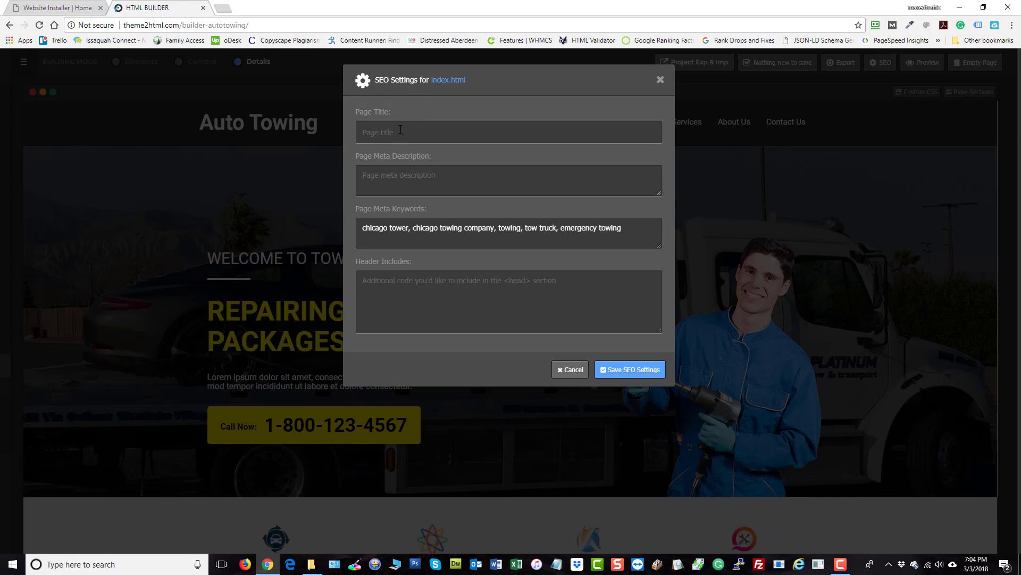
left_click(379, 173)
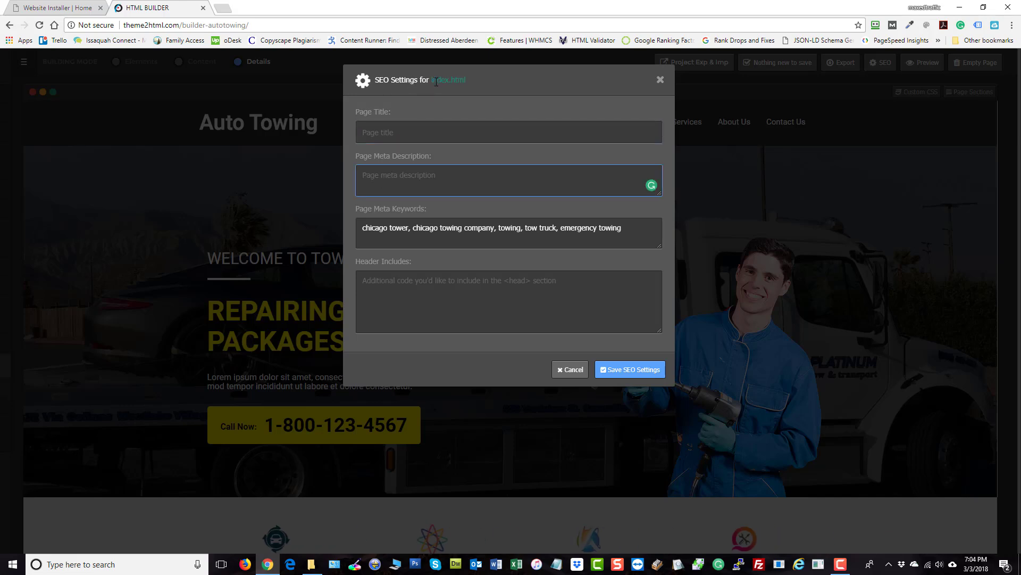
left_click(641, 372)
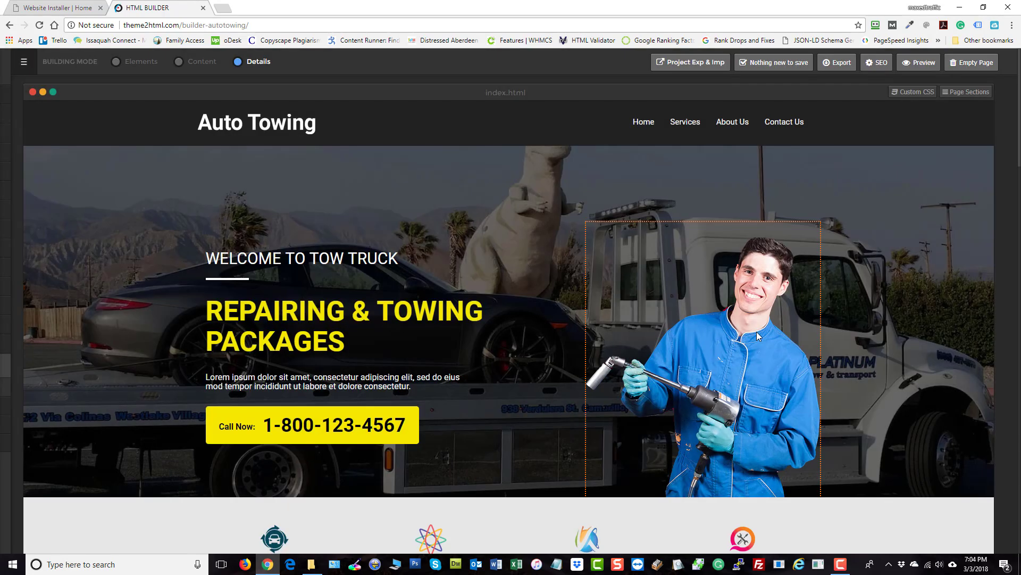
Look at the site's page list and export the website markup as a zip with the form type Custom Email.
left_click(23, 61)
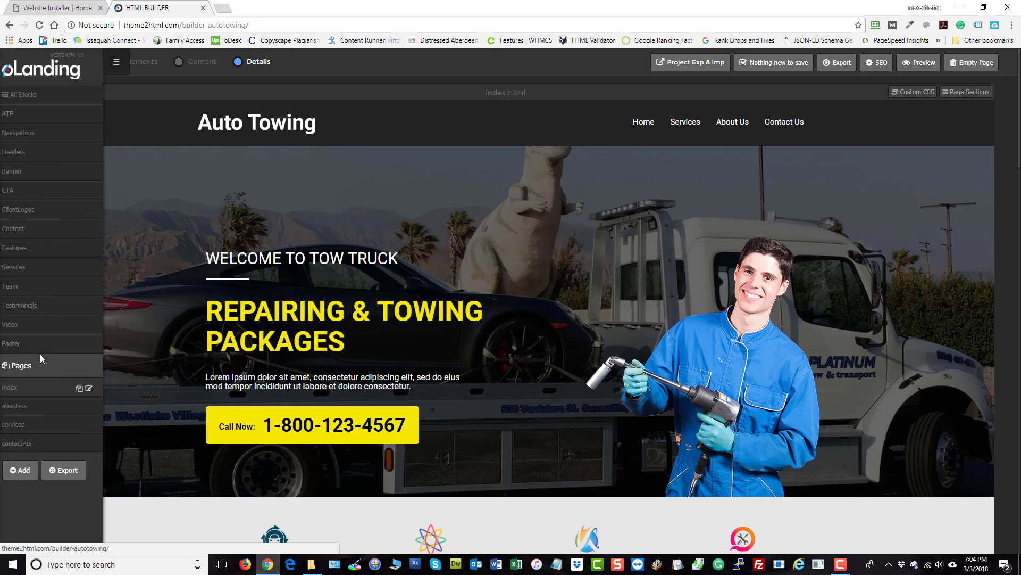
left_click(40, 406)
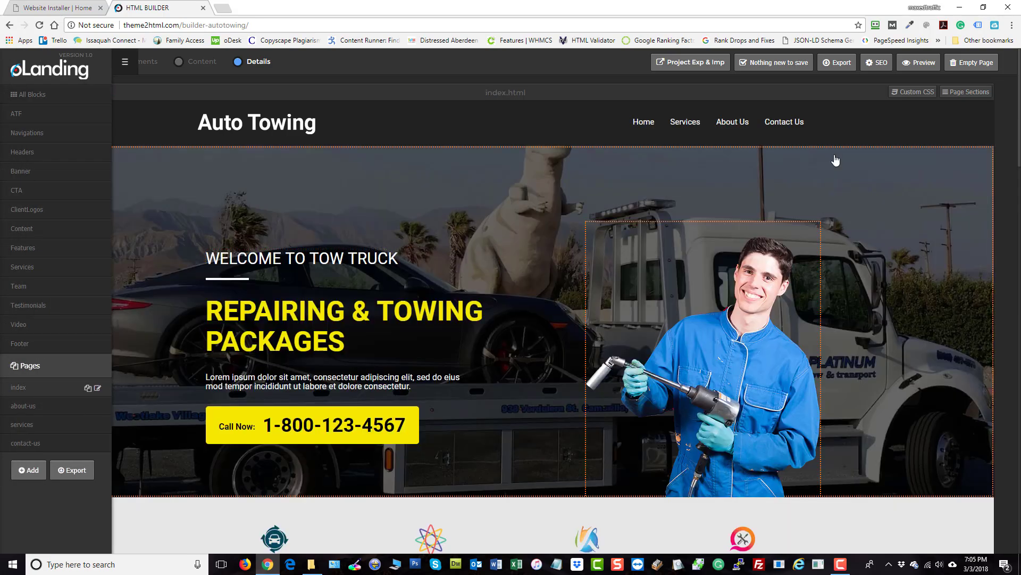
left_click(844, 65)
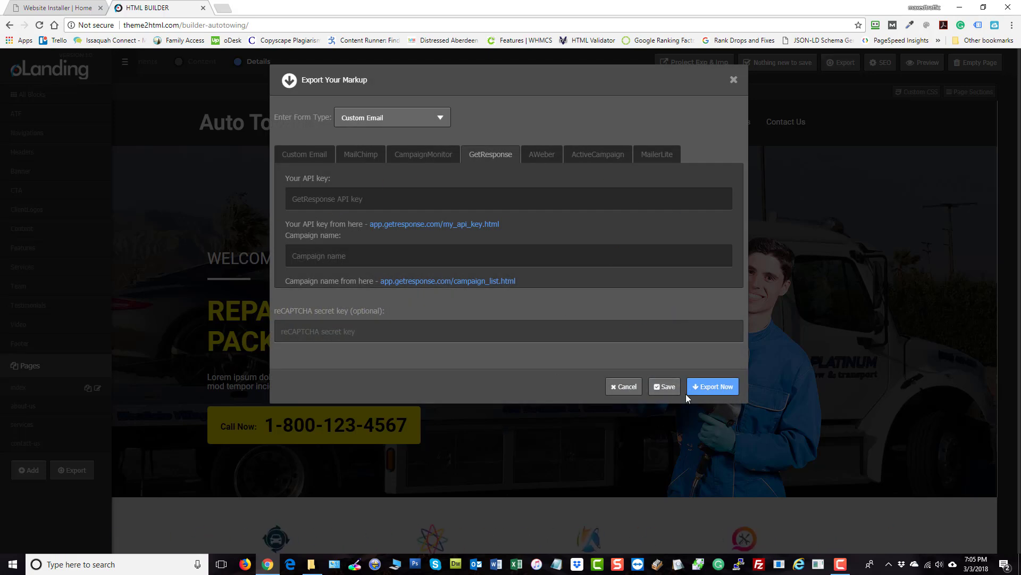
left_click(731, 383)
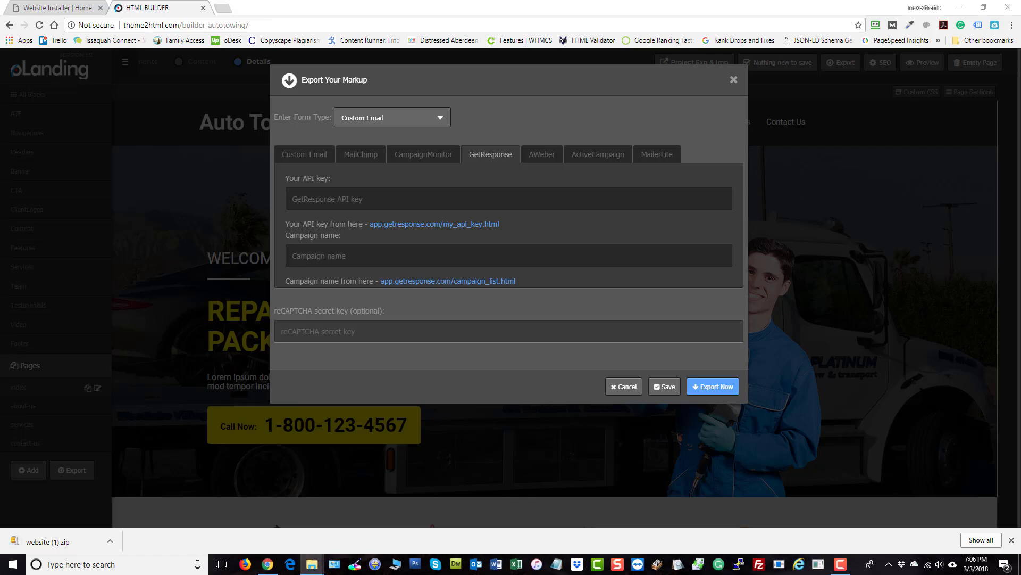
Open the RT-Done-SMS folder in File Explorer and unzip website (1).zip into its own website (1) folder using WinZip.
left_click_drag(1020, 203, 671, 144)
double_click(927, 189)
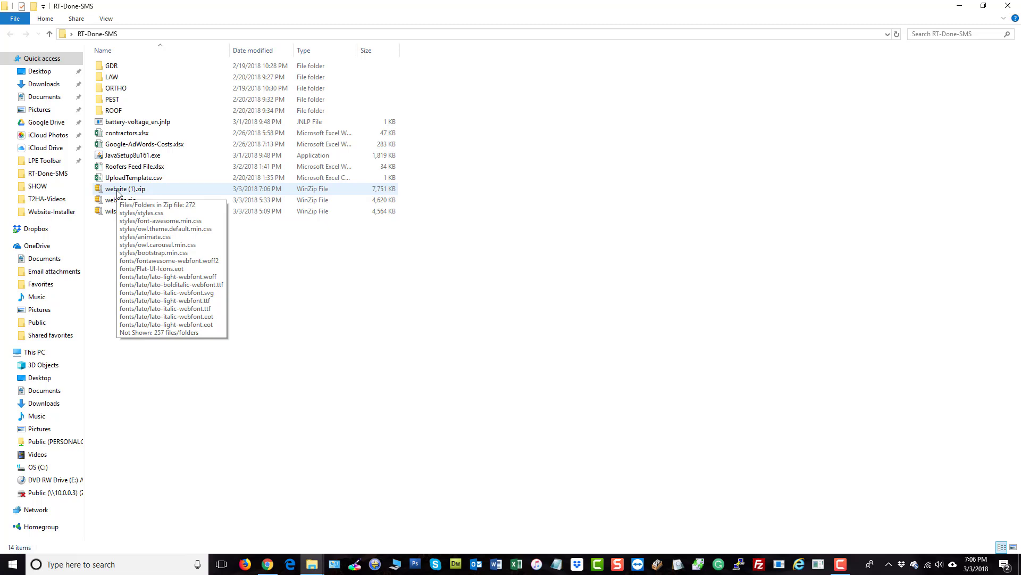
right_click(117, 192)
mouse_move(158, 329)
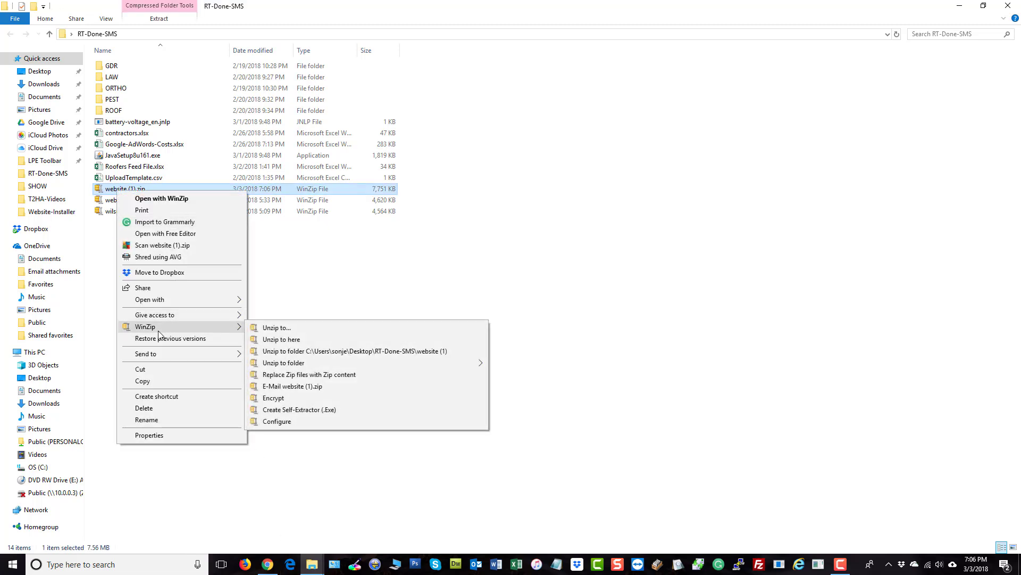
left_click(293, 350)
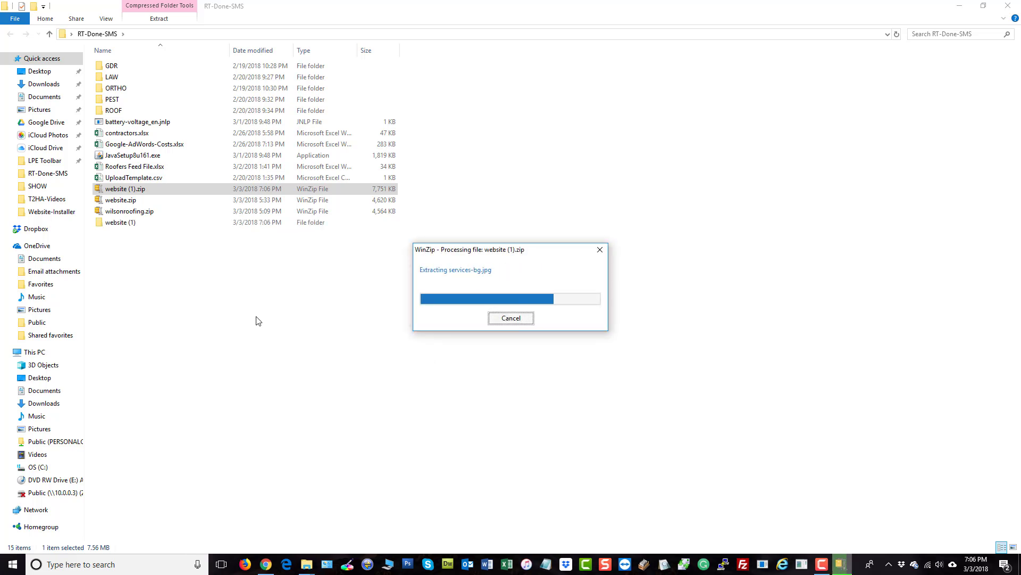
Open index.html from the extracted website (1) folder in Google Chrome and dismiss the downloads bar.
double_click(116, 224)
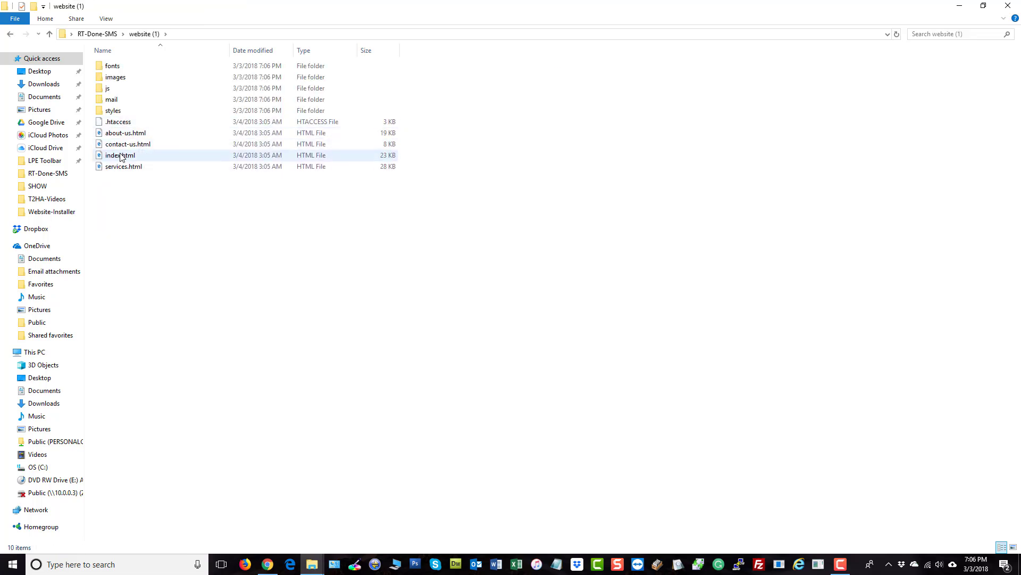
right_click(117, 155)
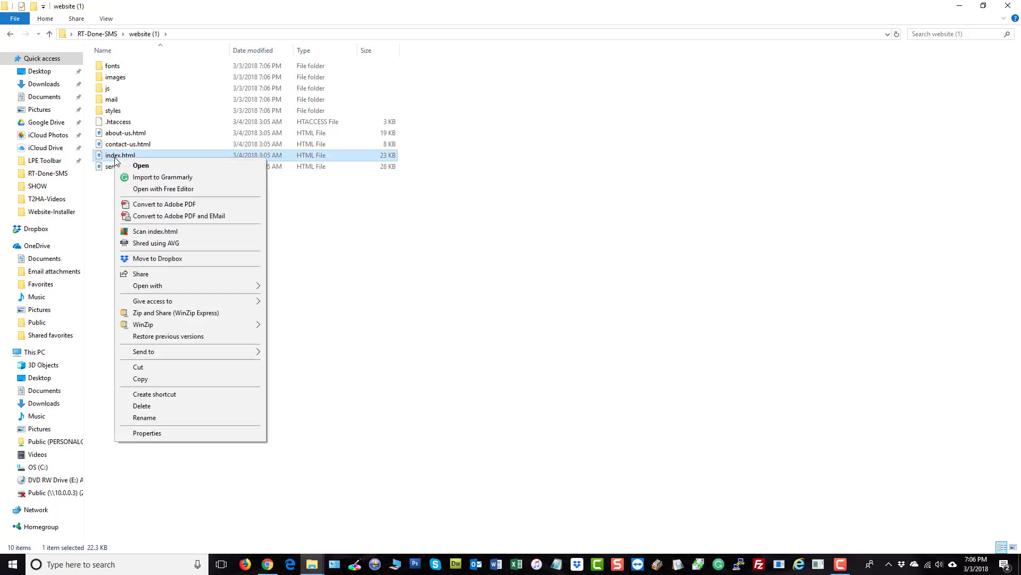
mouse_move(153, 290)
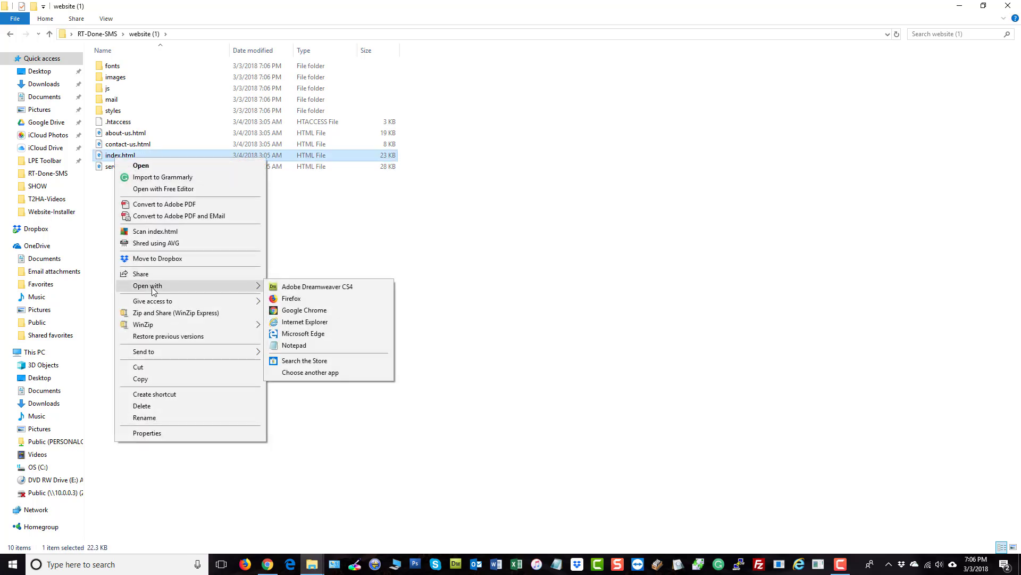
left_click(331, 312)
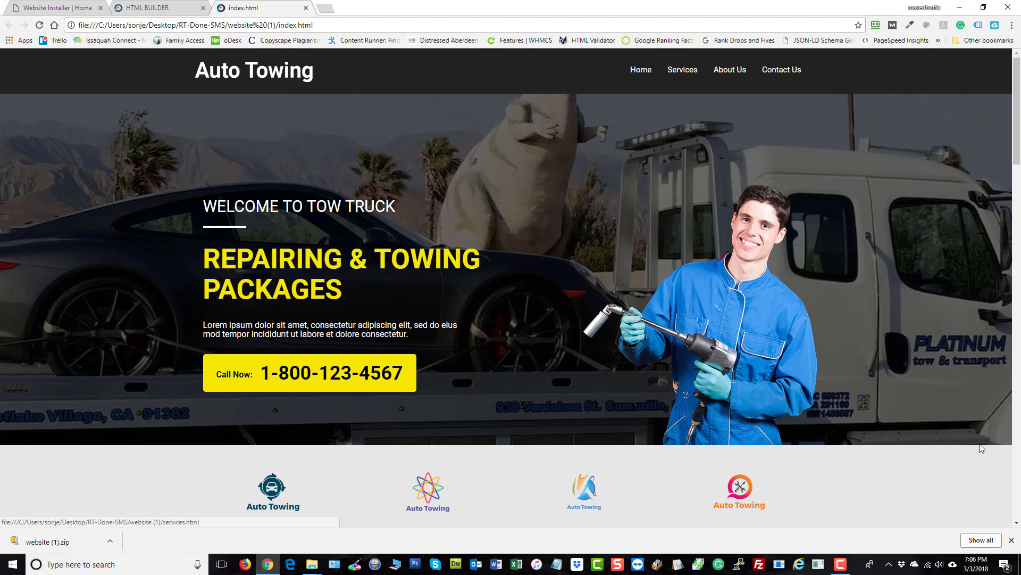
left_click(1012, 540)
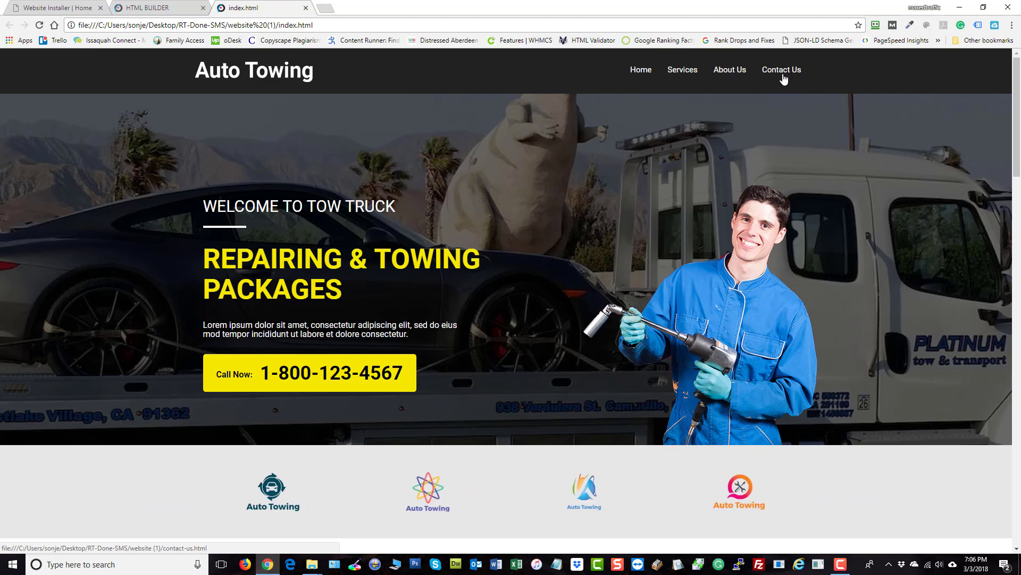
Follow the Services link on the exported index page, review the whole services page and return to the index.
left_click(681, 71)
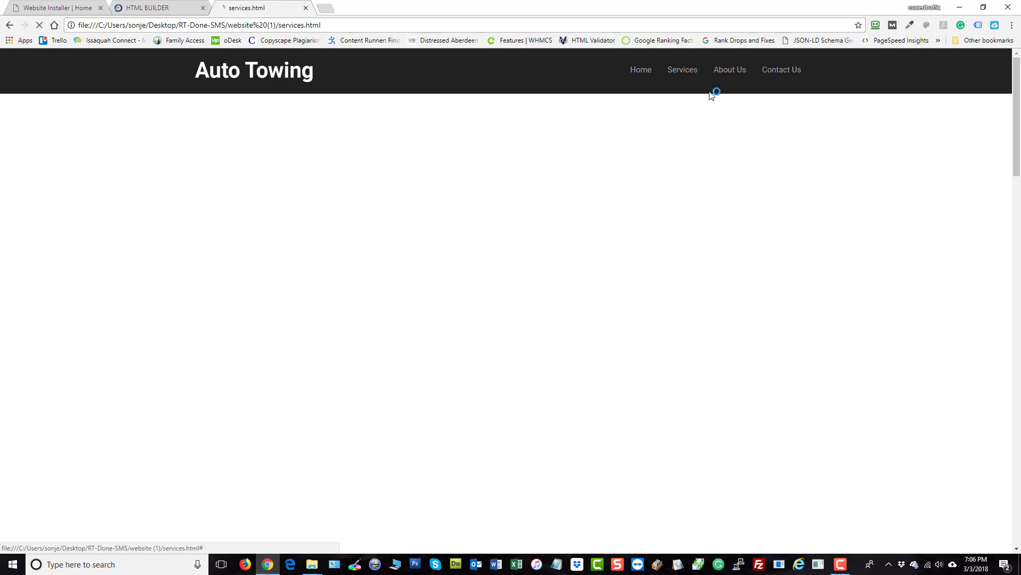
scroll(806, 295, "down", 9)
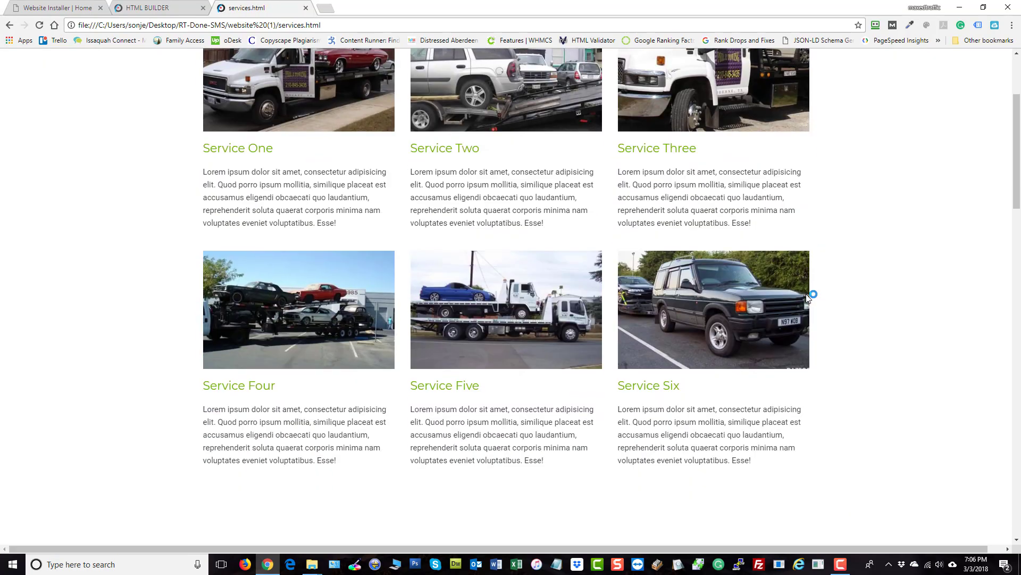
scroll(798, 303, "down", 13)
scroll(796, 311, "up", 20)
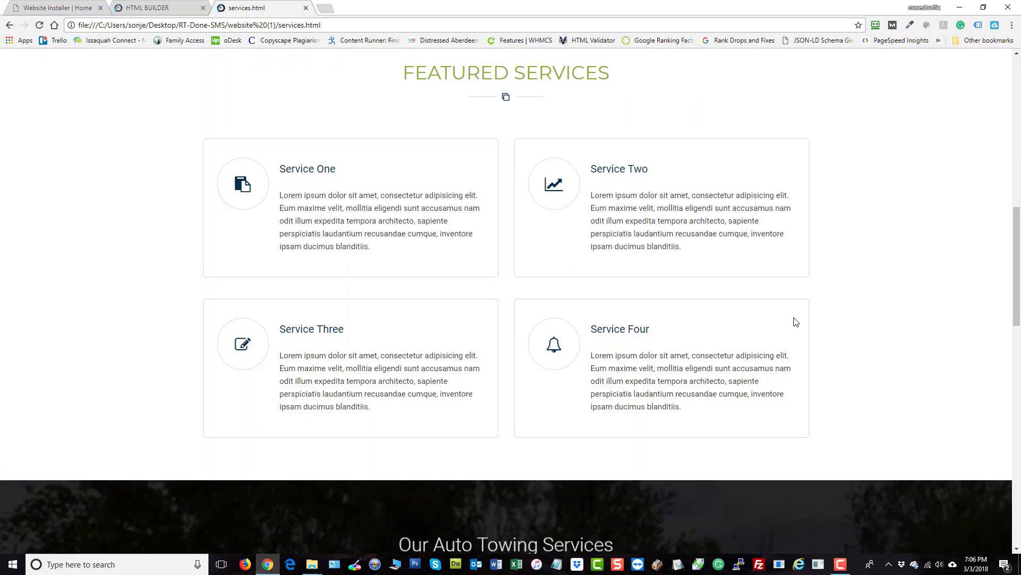
scroll(846, 228, "up", 2)
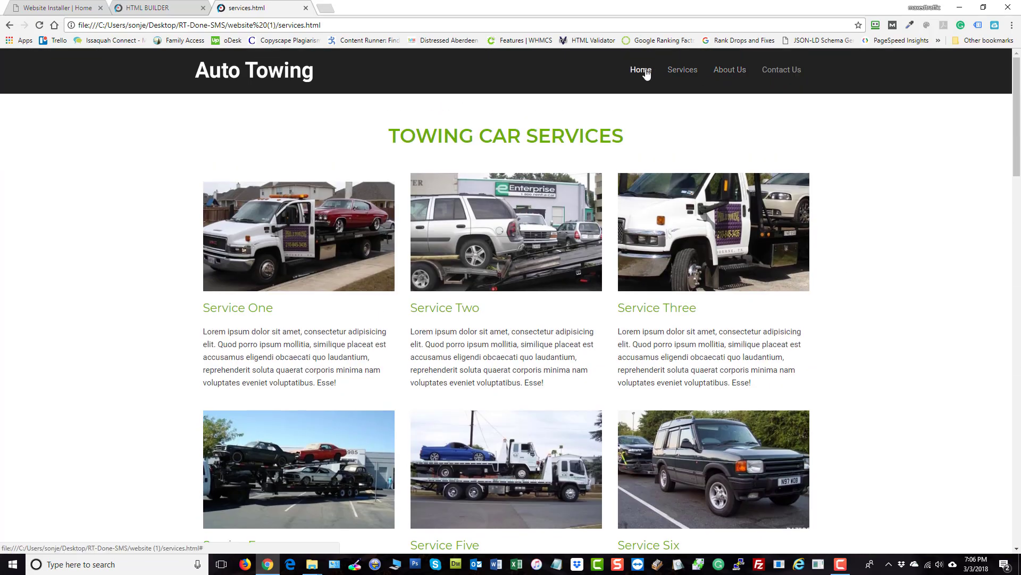
left_click(9, 25)
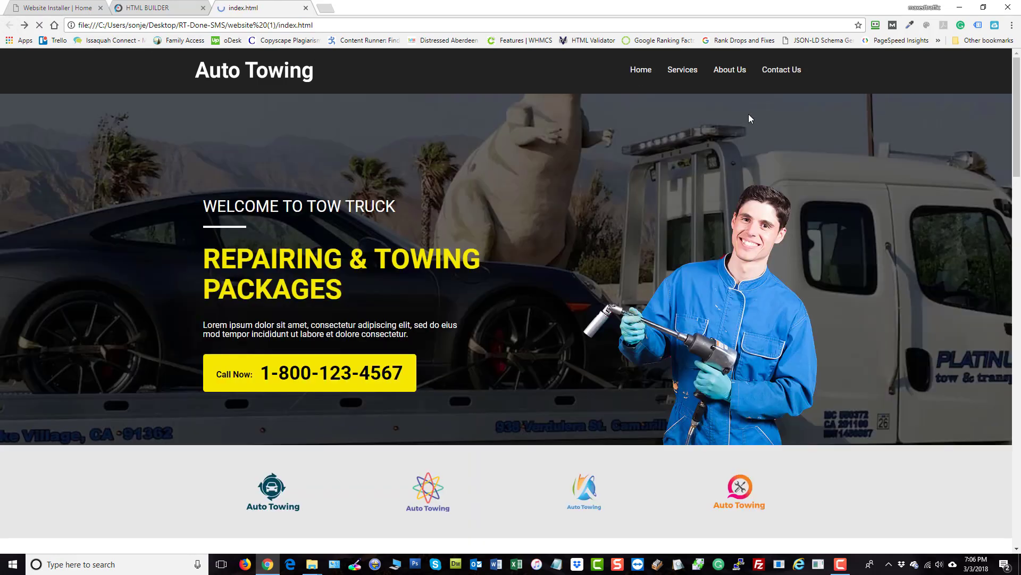
Follow the exported index page's About Us and Contact Us links, reviewing each page and returning to the index.
left_click(731, 73)
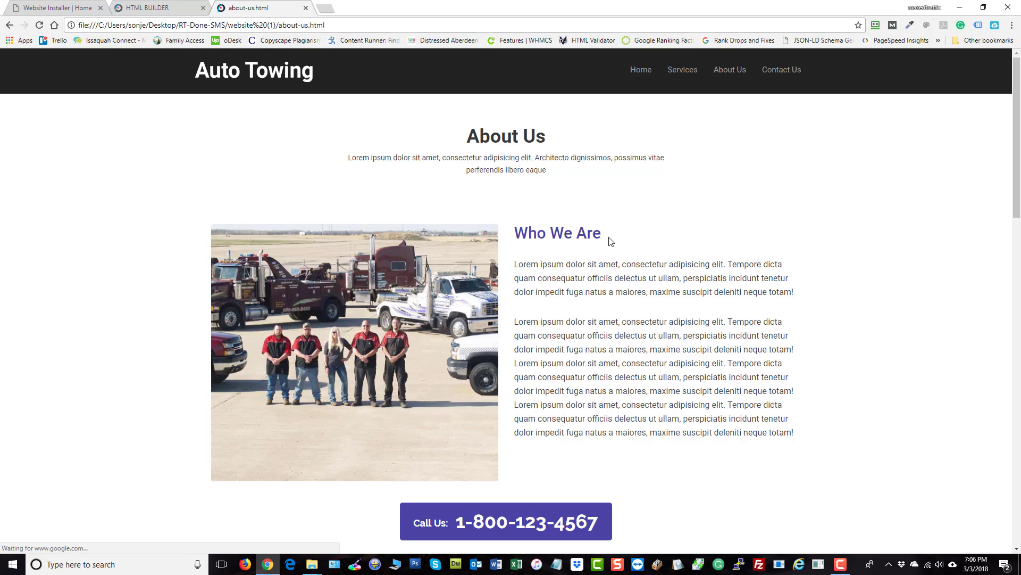
scroll(612, 256, "down", 3)
scroll(612, 278, "down", 14)
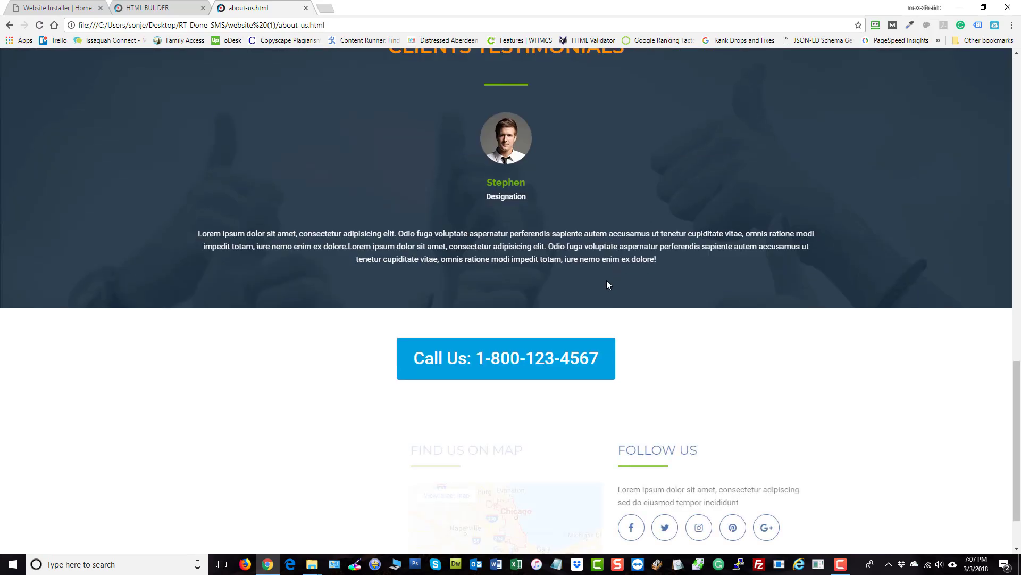
scroll(607, 280, "up", 10)
scroll(609, 285, "up", 7)
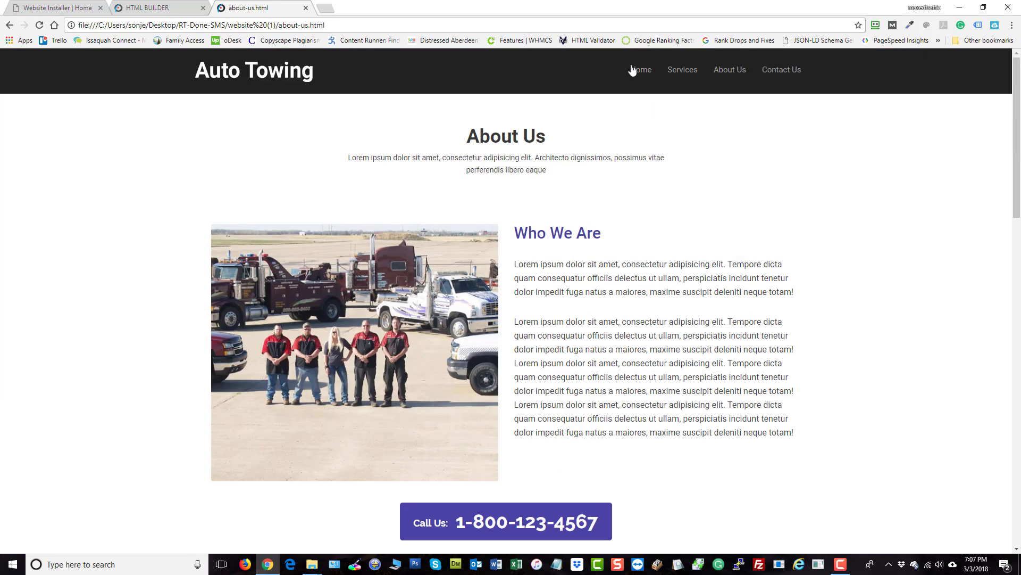
left_click(10, 25)
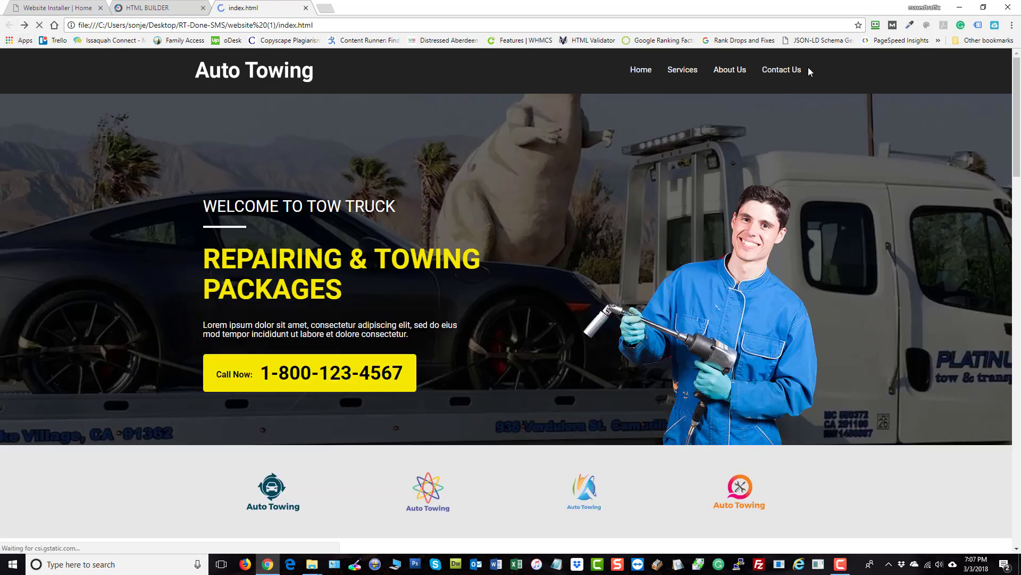
left_click(780, 71)
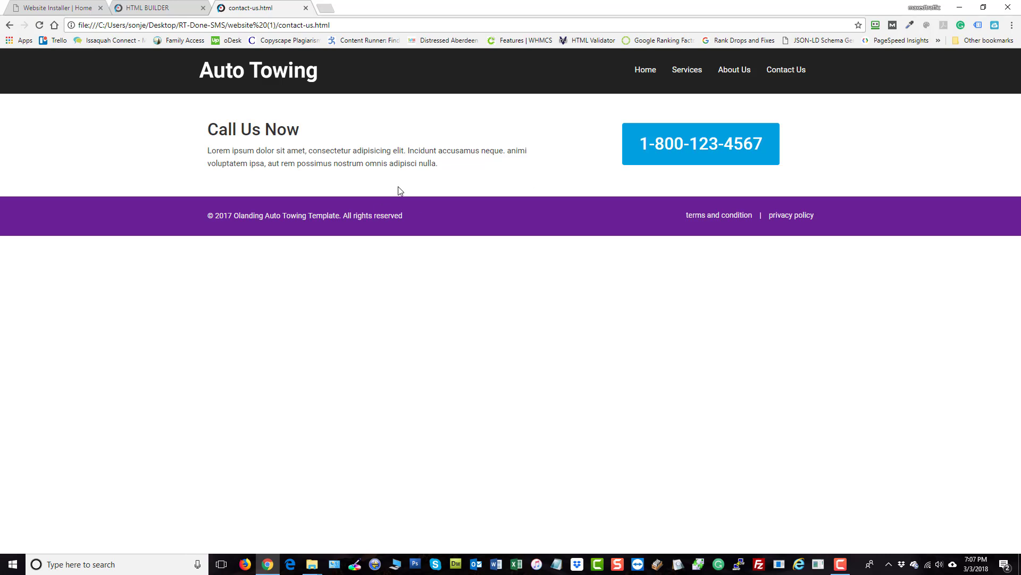
left_click(10, 25)
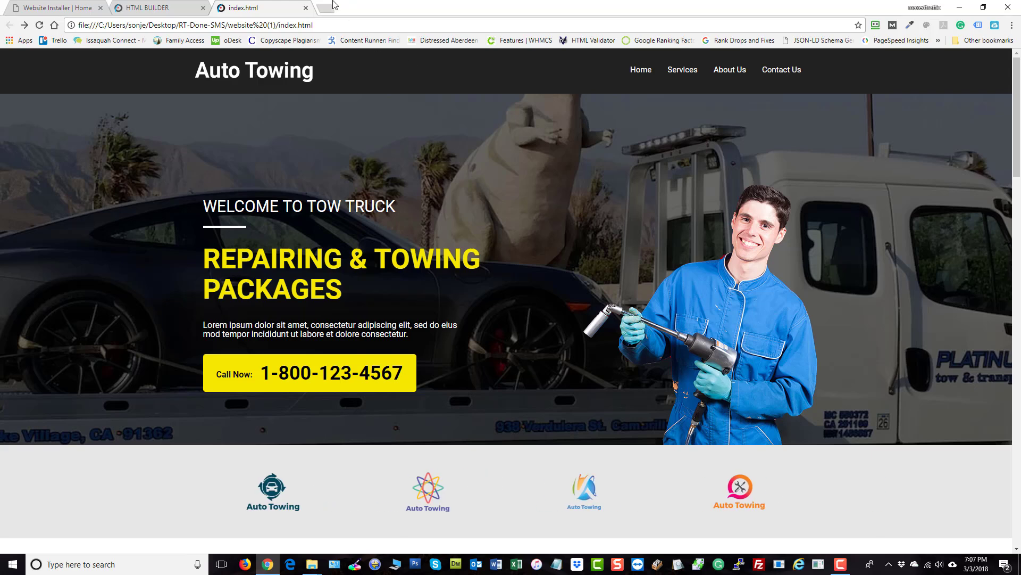
Return to the HTML Builder, close the export dialog and collapse the blocks and pages list.
left_click(147, 10)
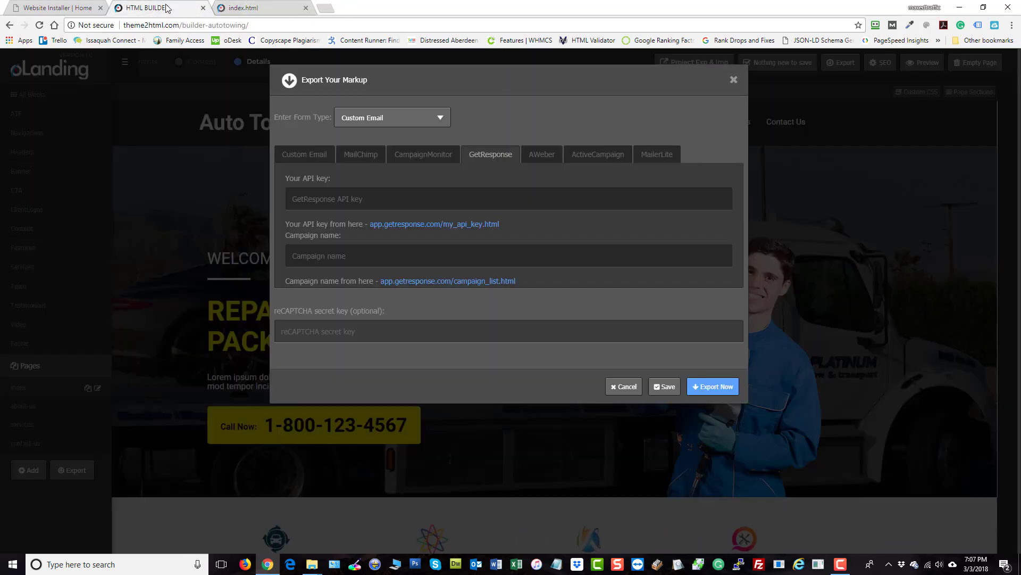
left_click(623, 386)
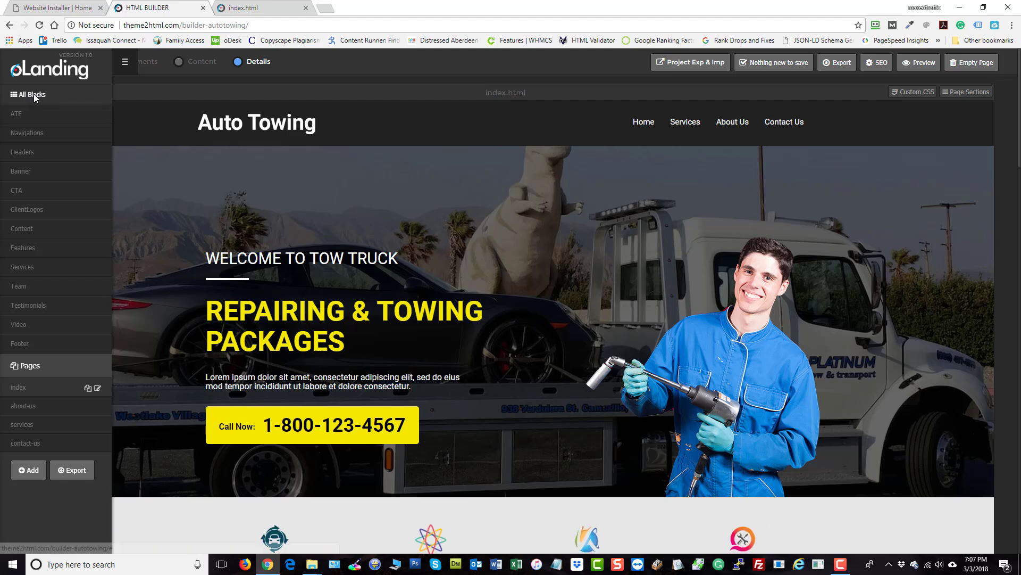
left_click(124, 64)
Switch to the Website Installer site and look at the templates in the Beauty Products category.
left_click(57, 7)
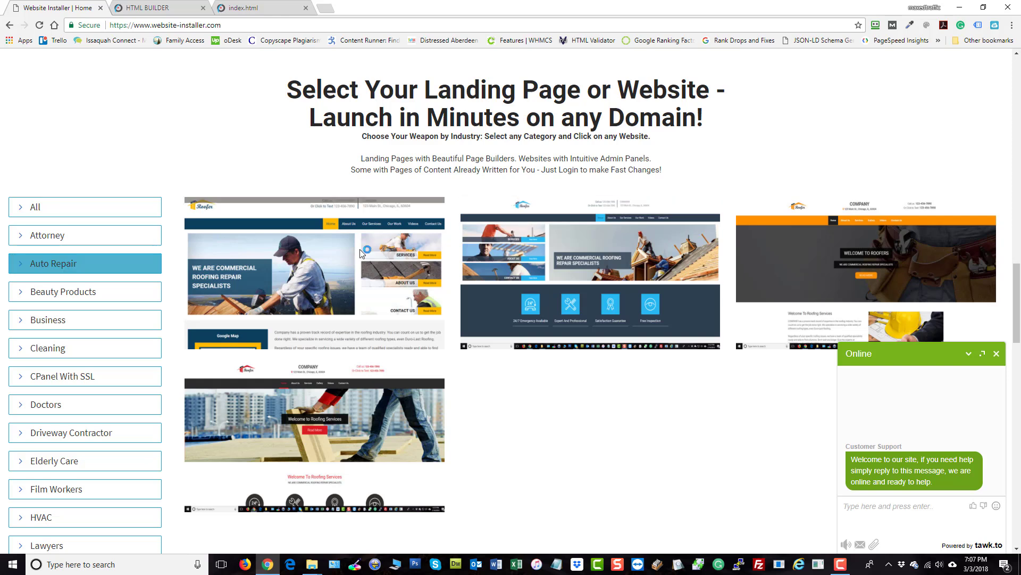
mouse_move(346, 255)
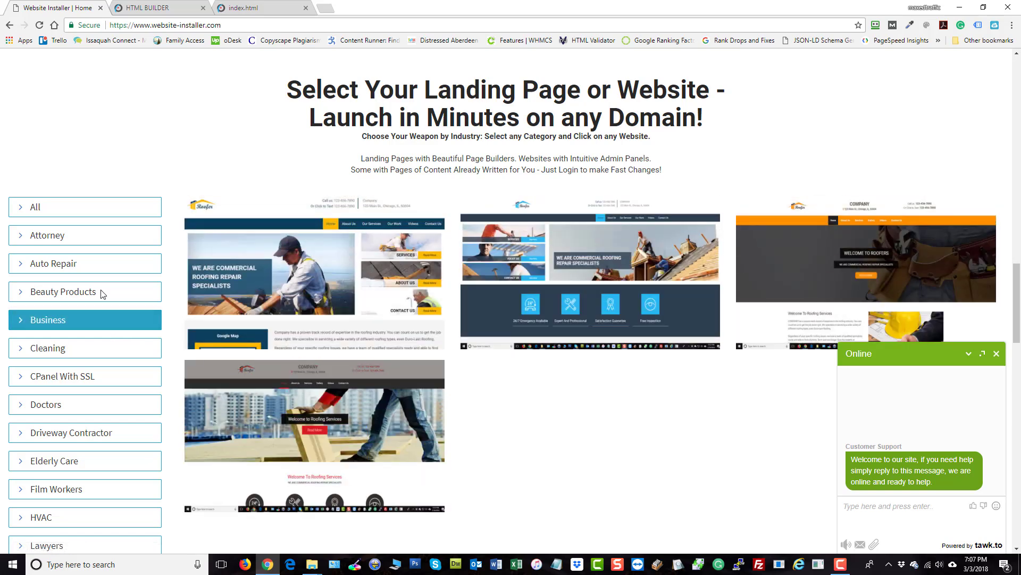
left_click(72, 292)
mouse_move(580, 250)
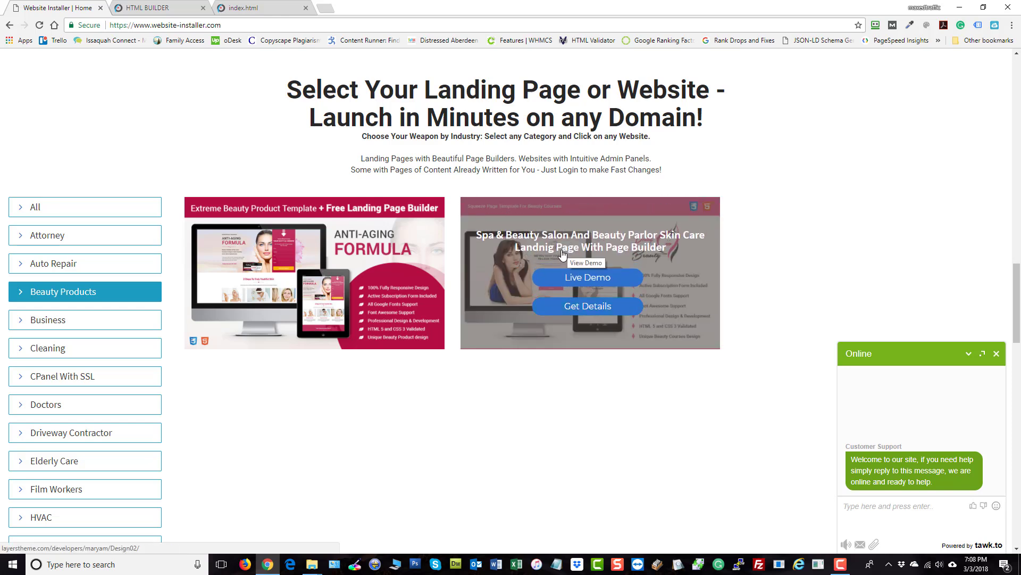
mouse_move(362, 286)
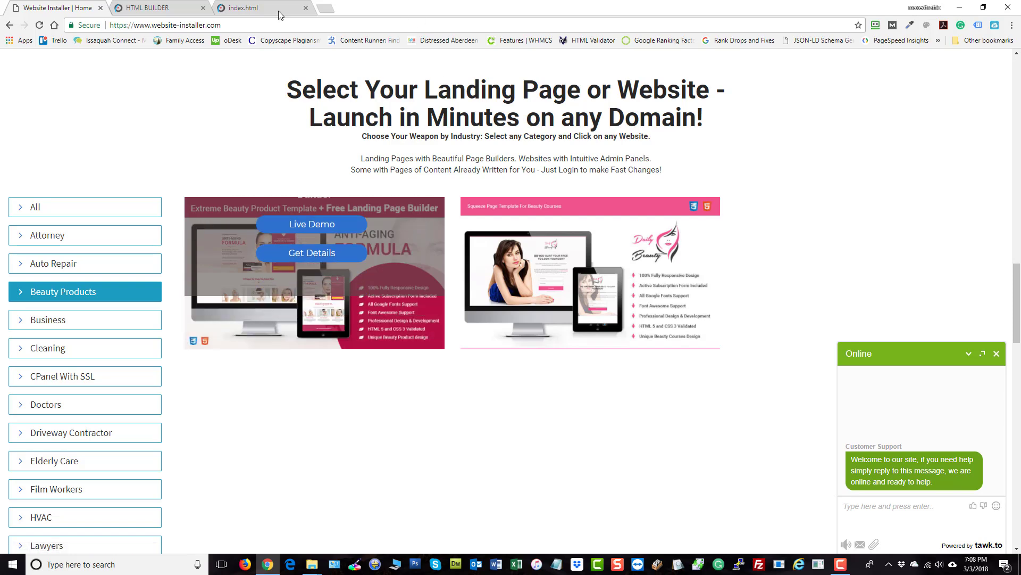
left_click(189, 10)
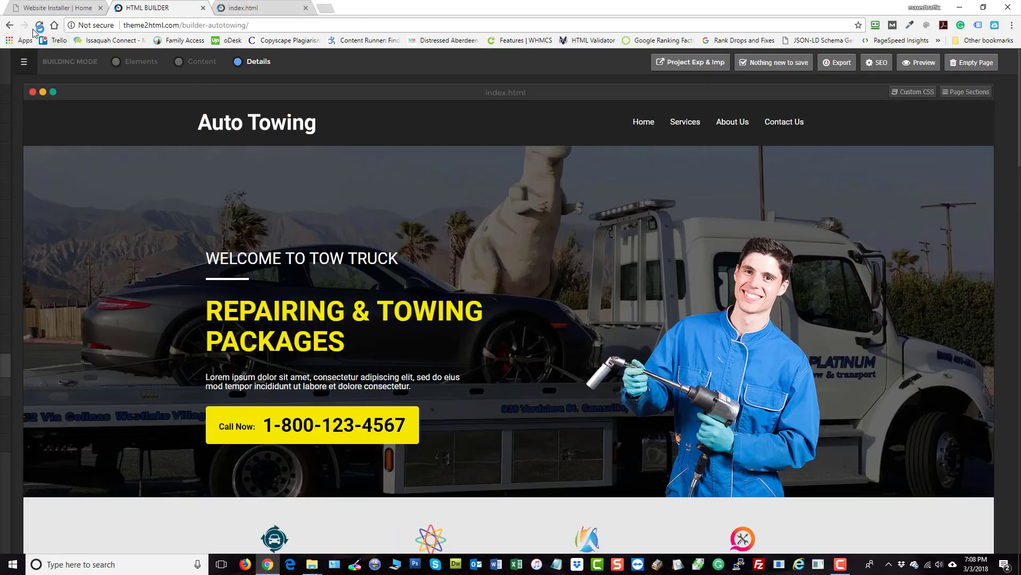
left_click(24, 62)
left_click(150, 187)
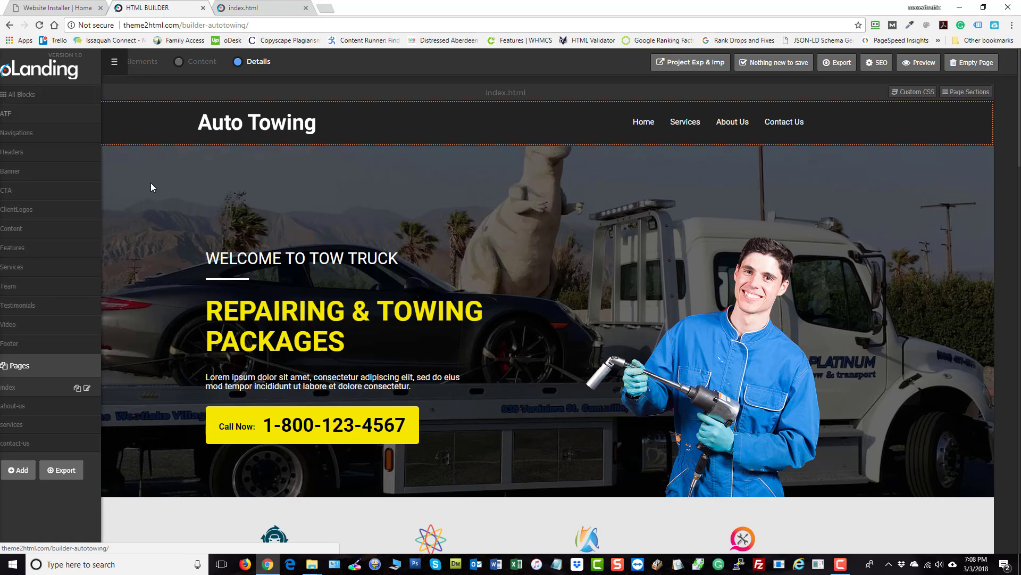
Show the templates of all categories on the Website Installer site and switch back to the HTML Builder.
left_click(37, 5)
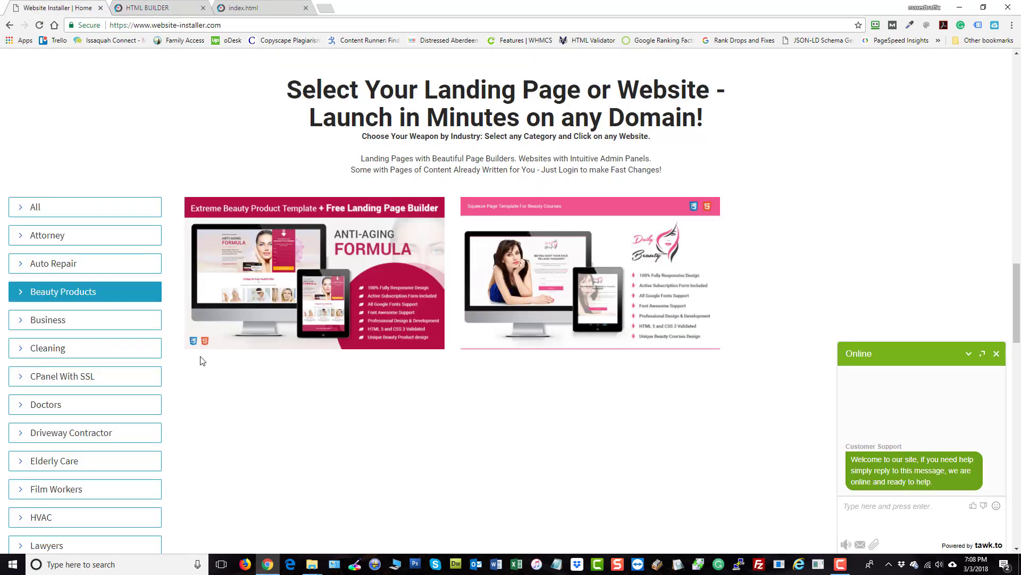
left_click(56, 212)
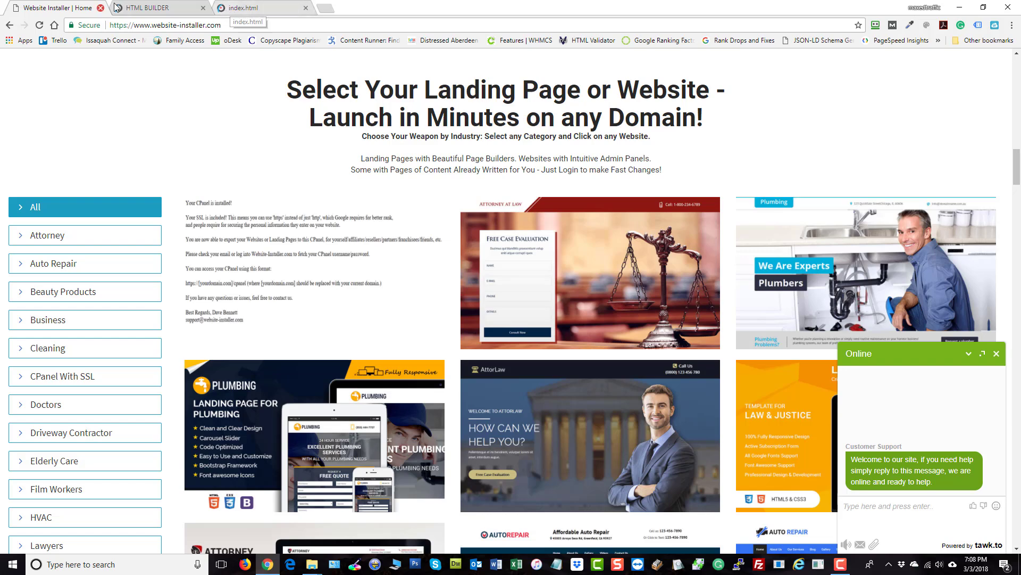
left_click(160, 8)
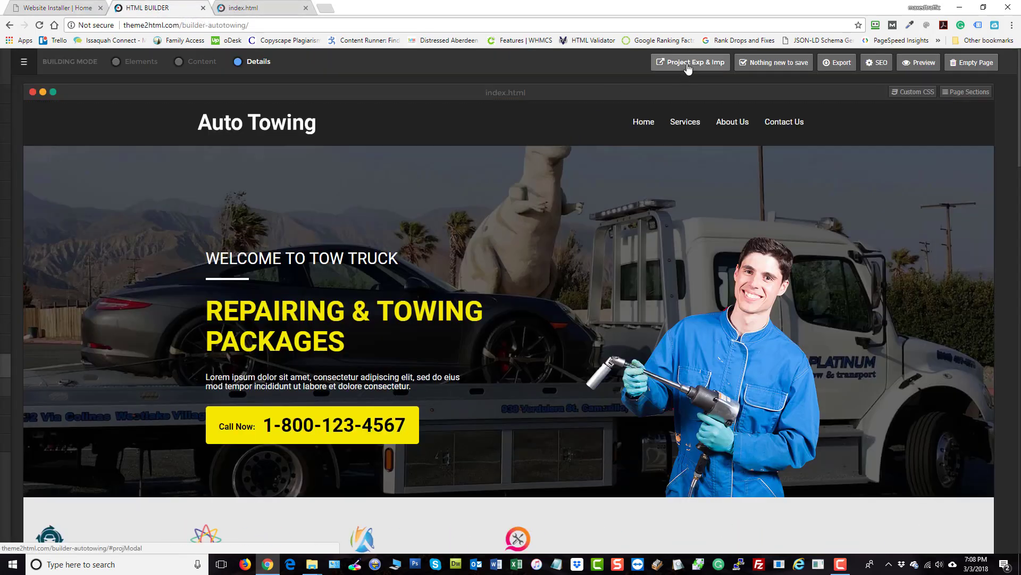